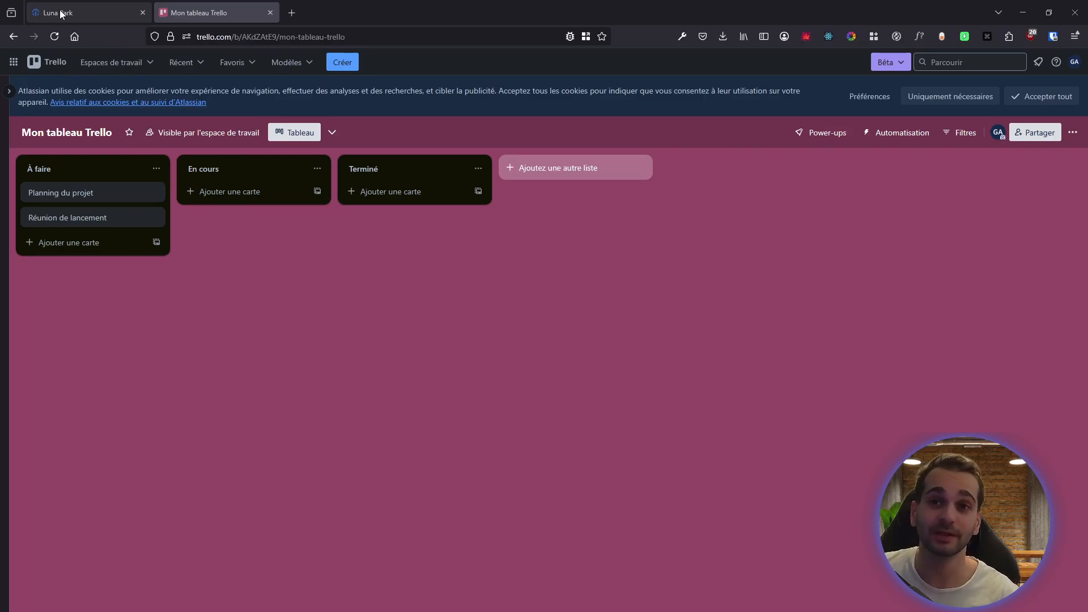
Switch to the Luna Park dashboard and create a new project named Trebbo from the Empty project template.
left_click(62, 14)
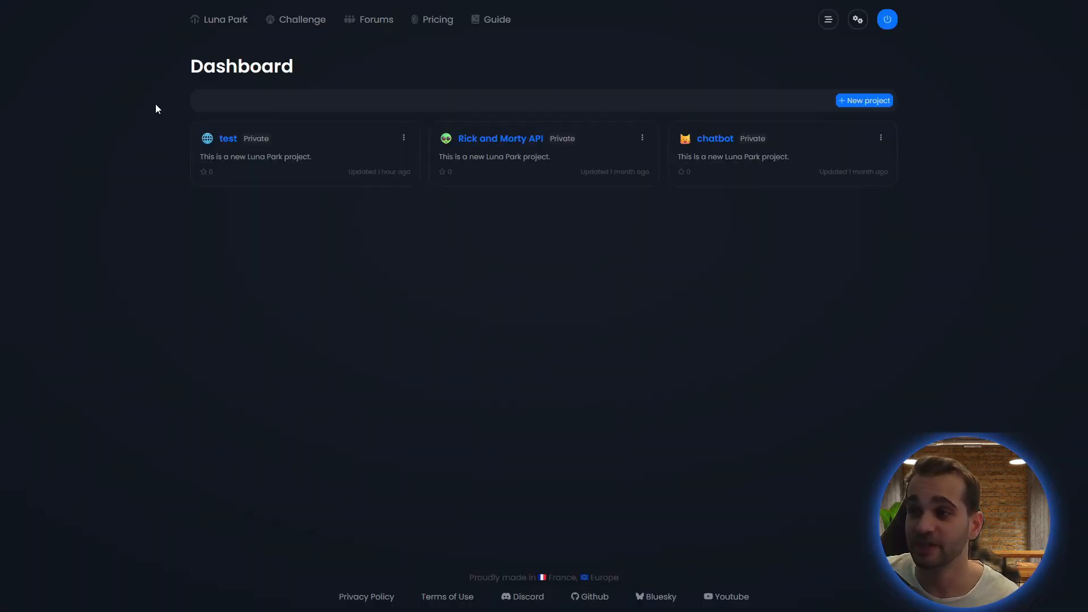
left_click(856, 101)
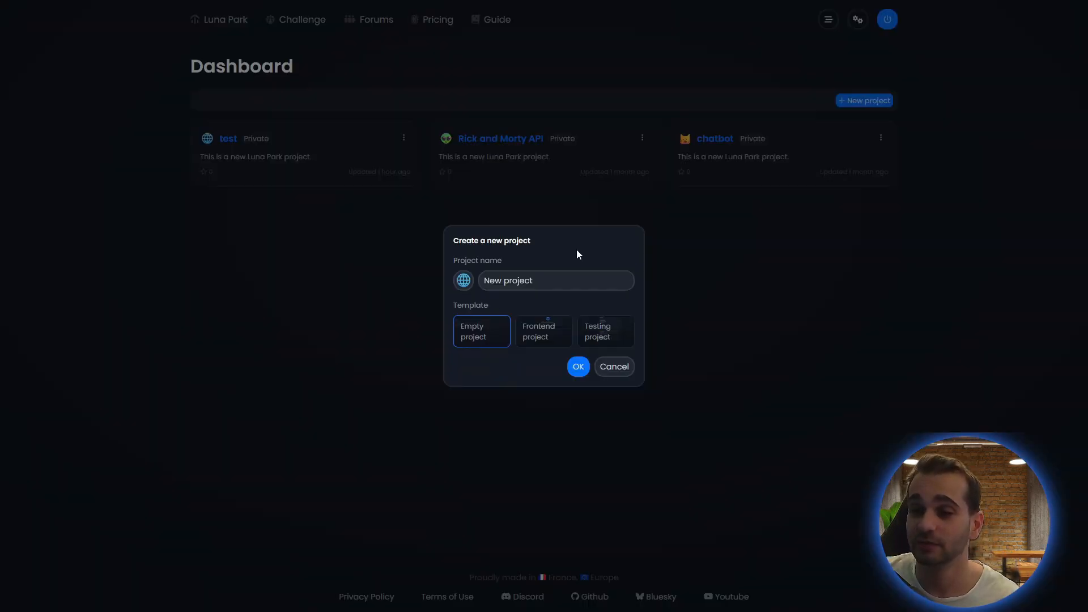
left_click_drag(564, 285, 439, 281)
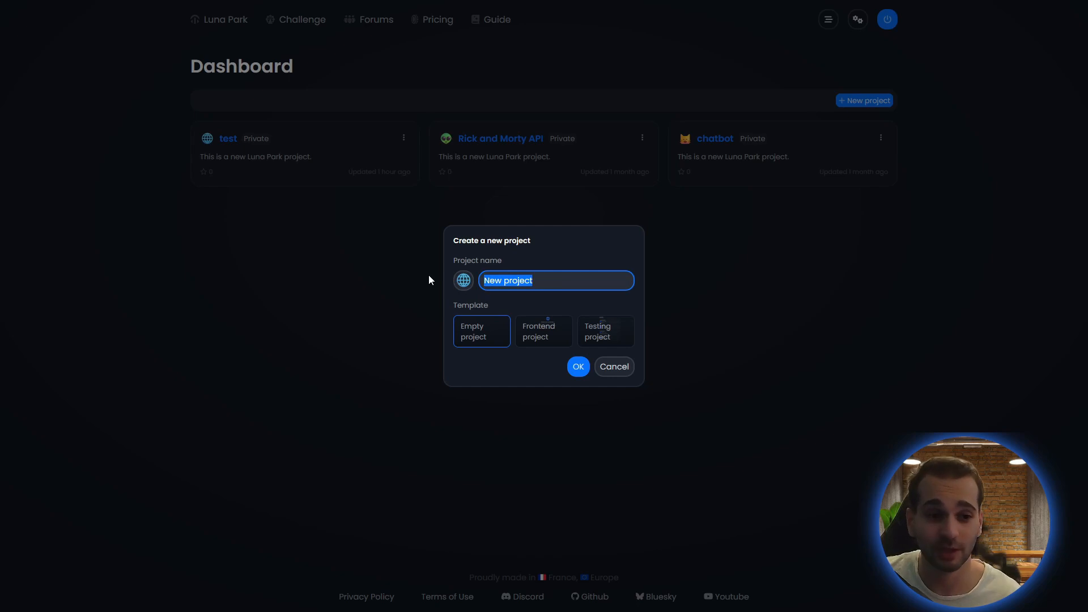
type("Trebb")
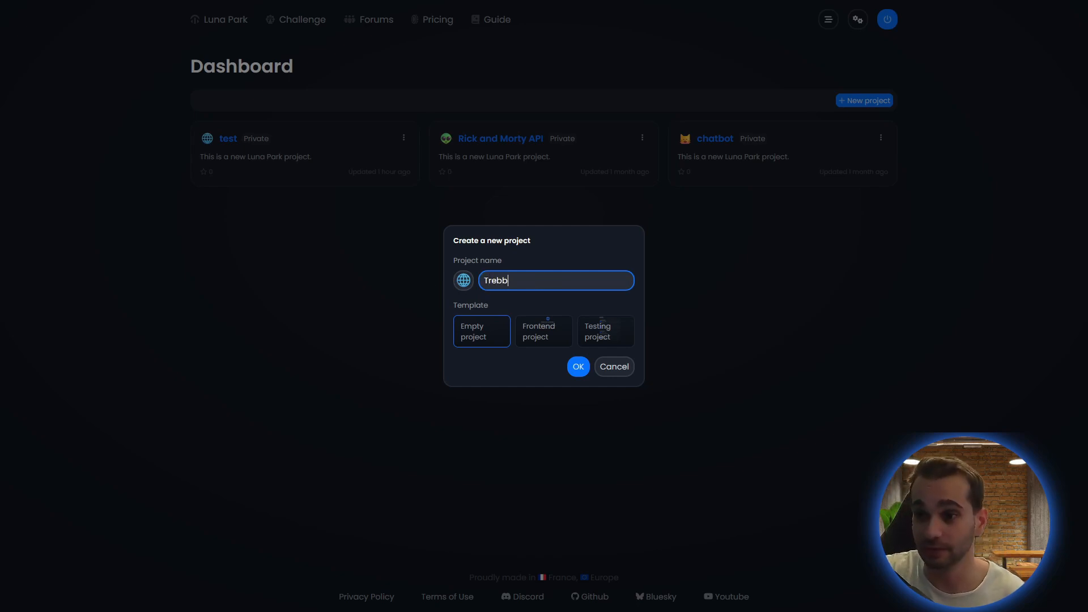
type("o")
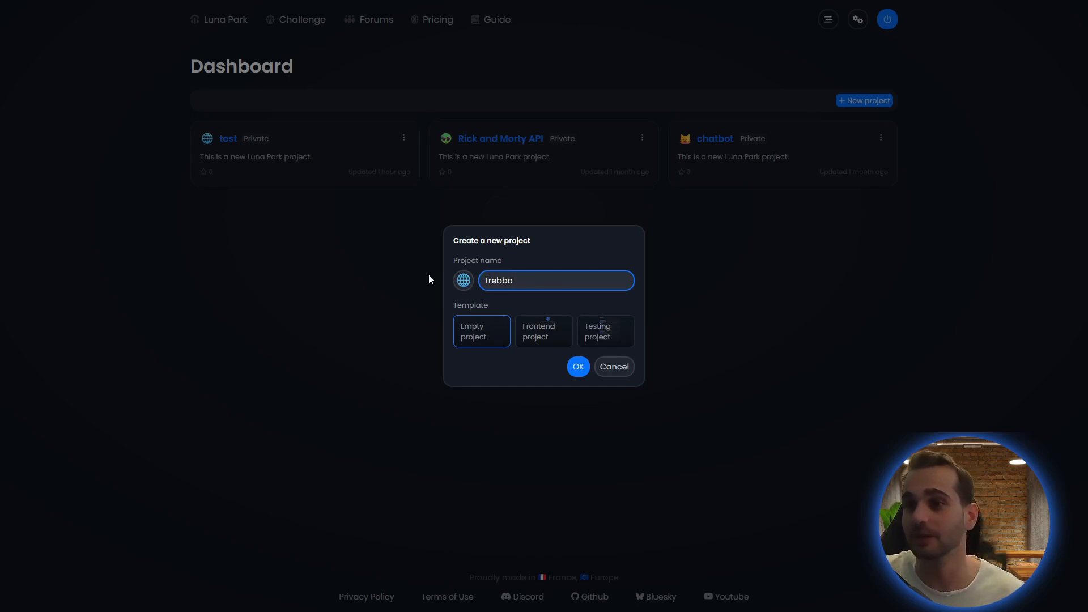
left_click(582, 368)
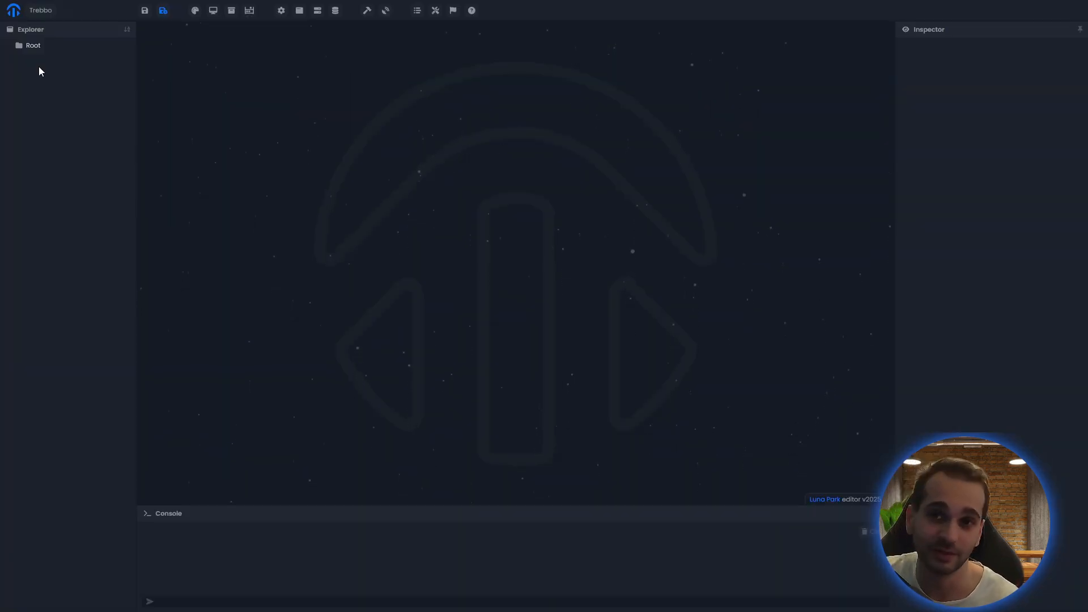
Add a new page to the project explorer and name it main.
right_click(34, 70)
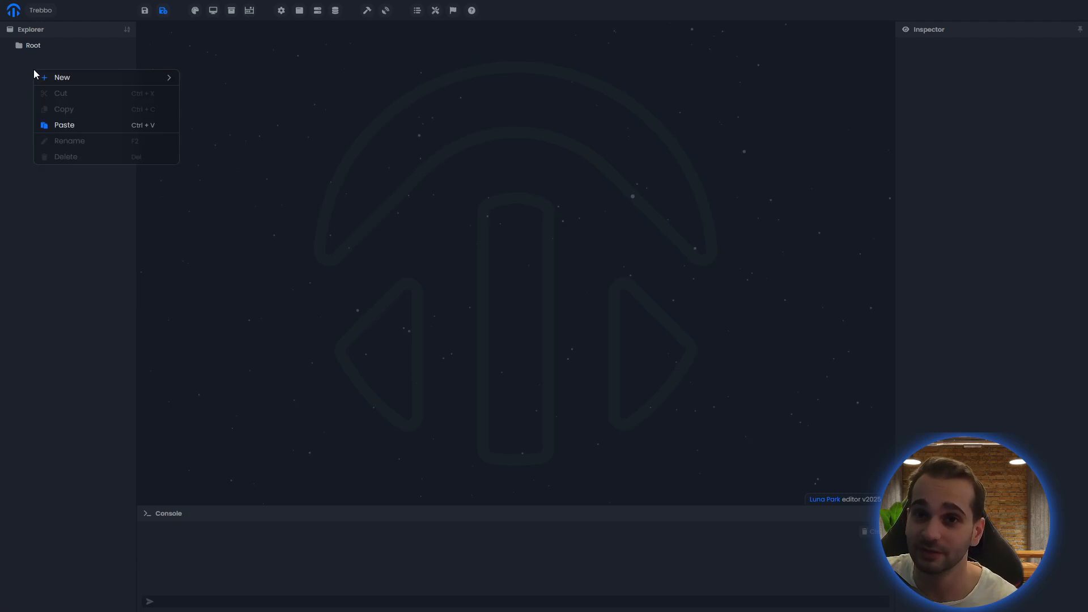
mouse_move(52, 76)
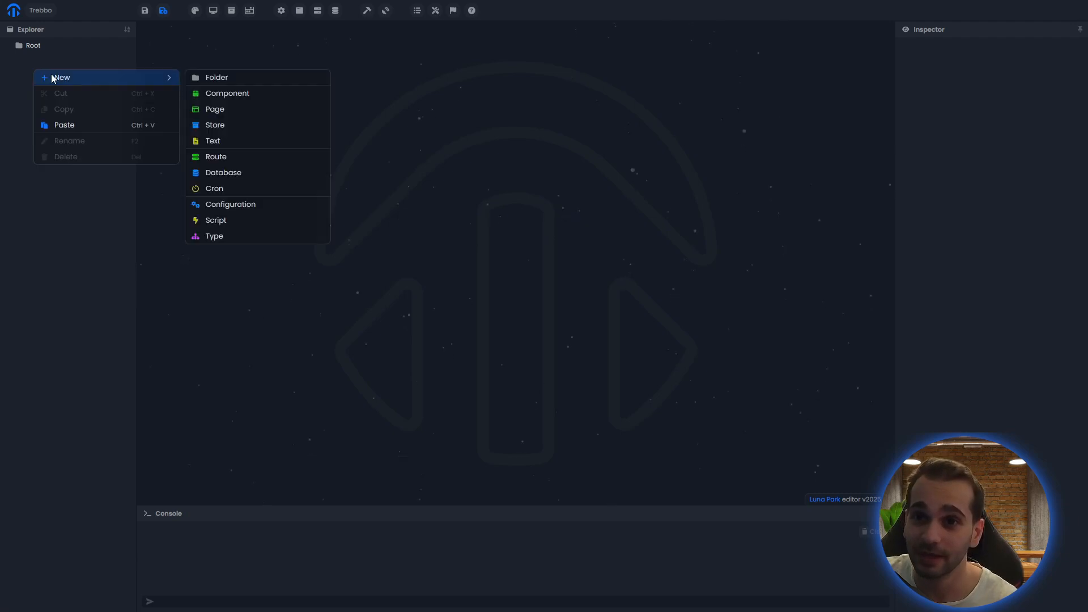
left_click(228, 108)
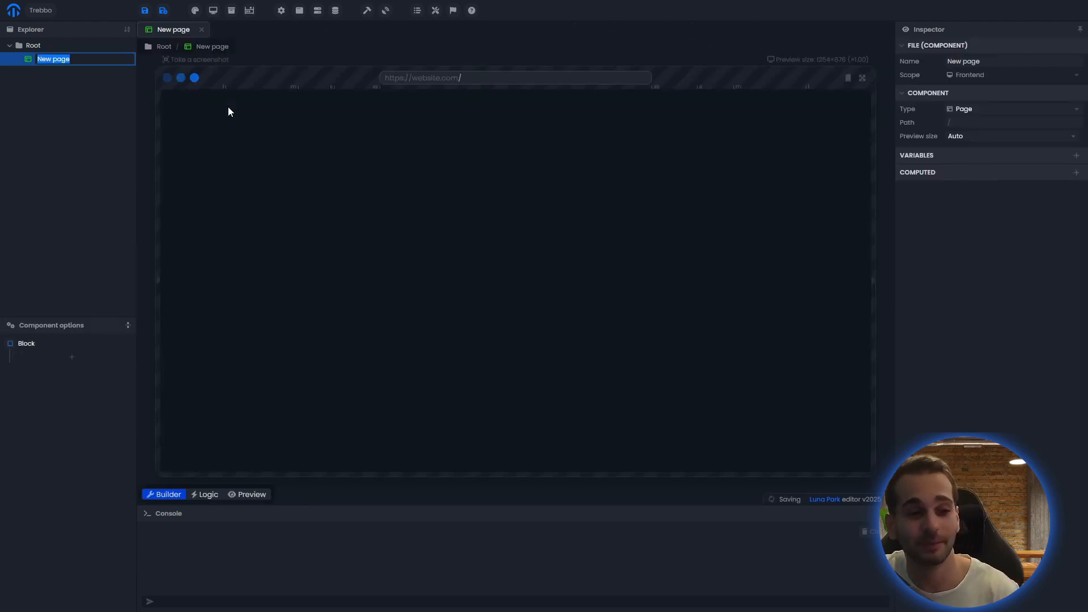
type("main")
key("Return")
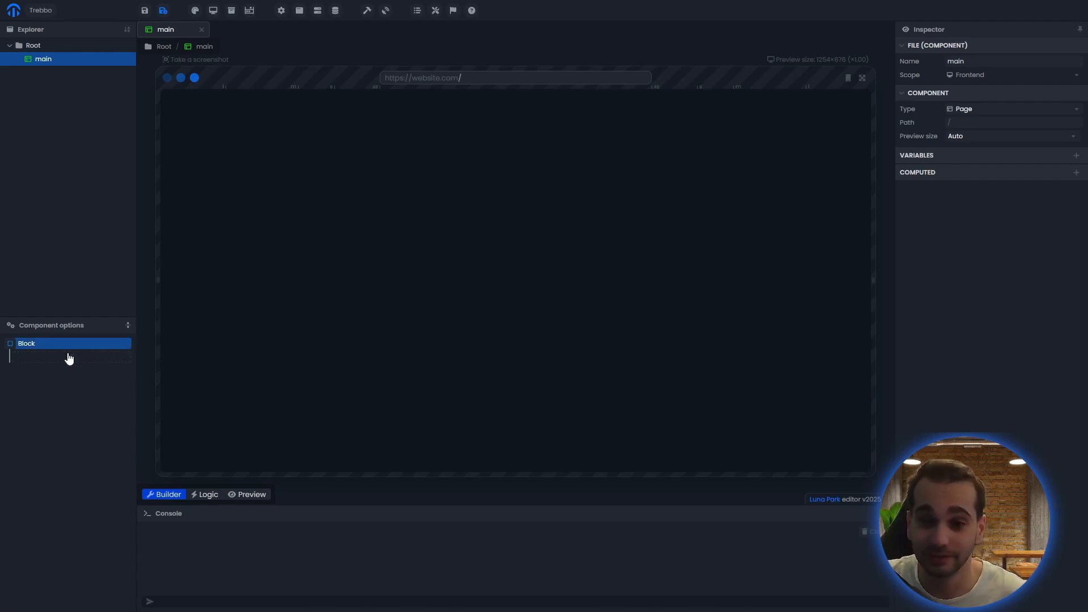
Add a Background style to the main page's root block and set its color to dark red #a60000.
left_click(39, 347)
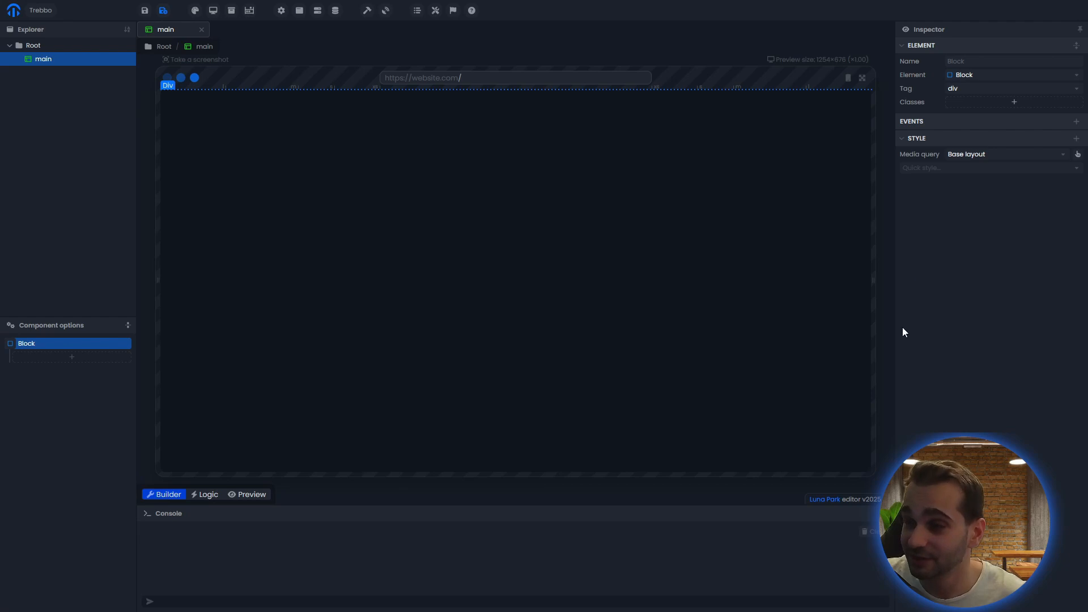
left_click(1077, 139)
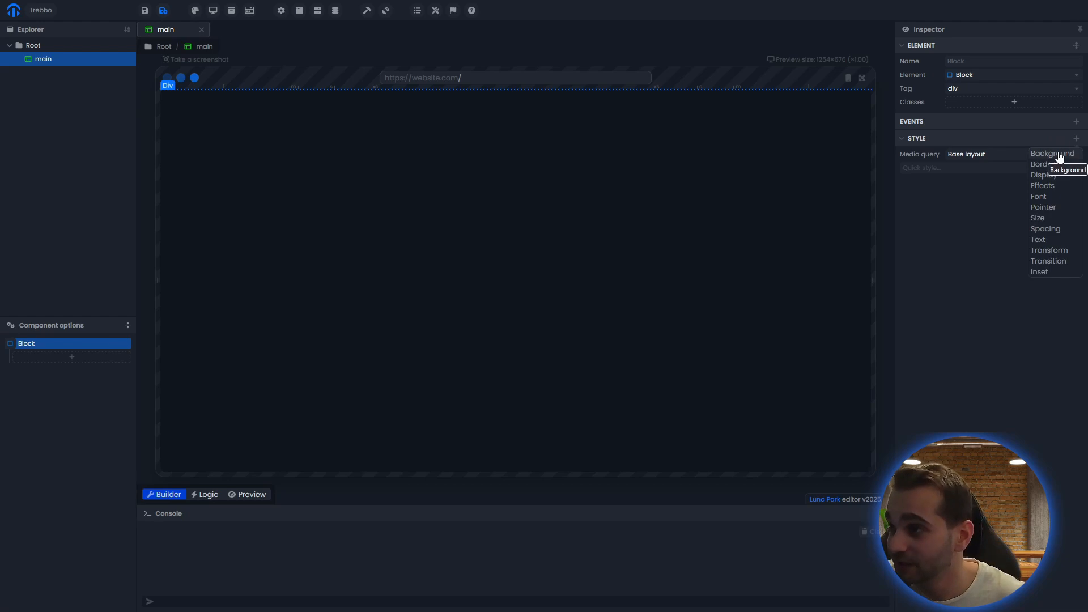
left_click(1059, 155)
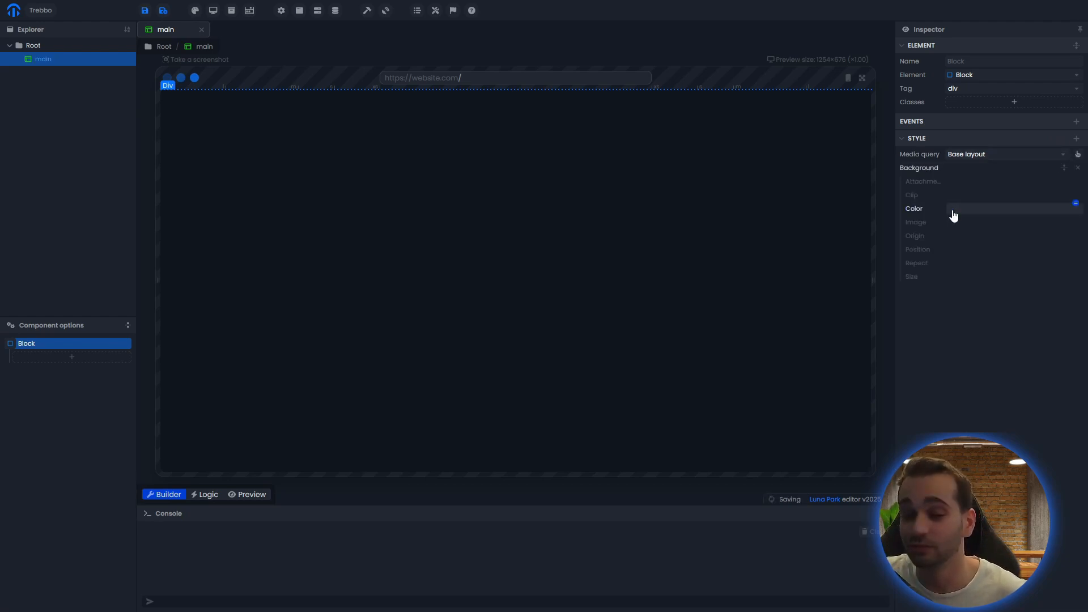
left_click(954, 215)
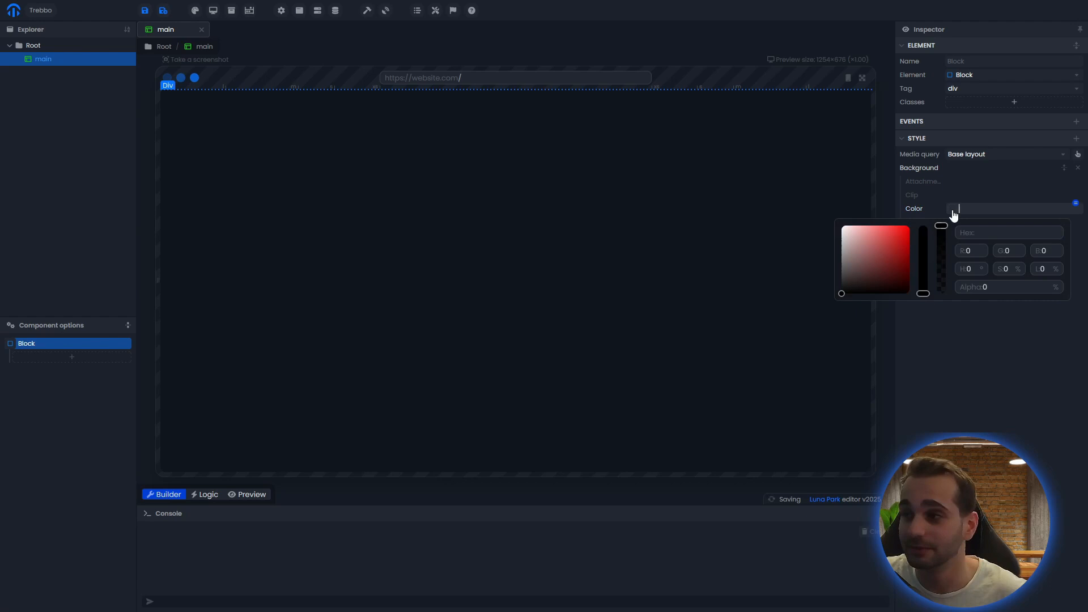
left_click(898, 258)
left_click_drag(908, 254, 911, 250)
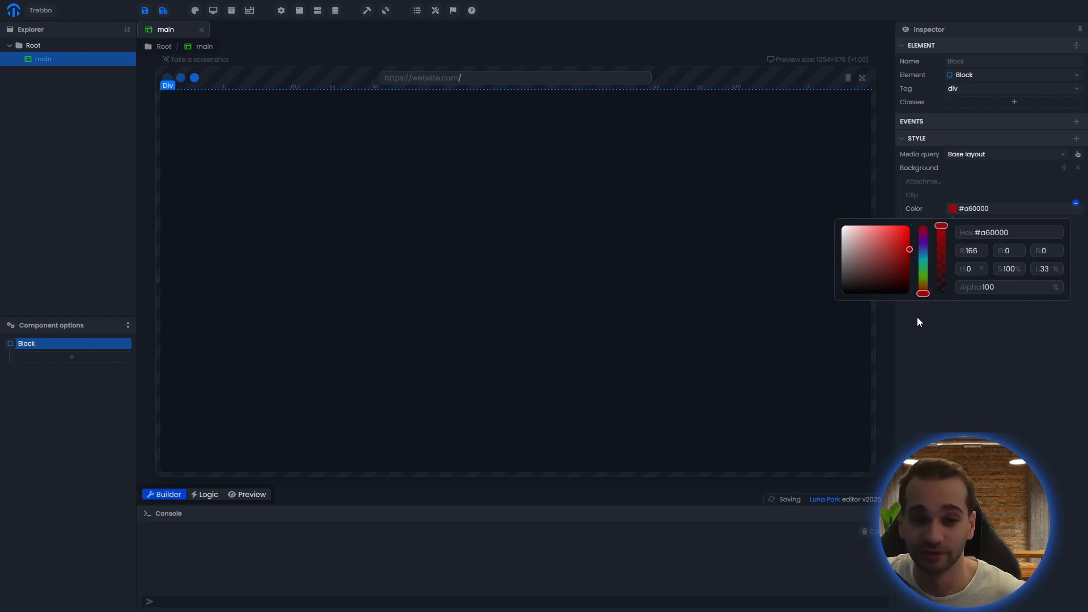
left_click(975, 406)
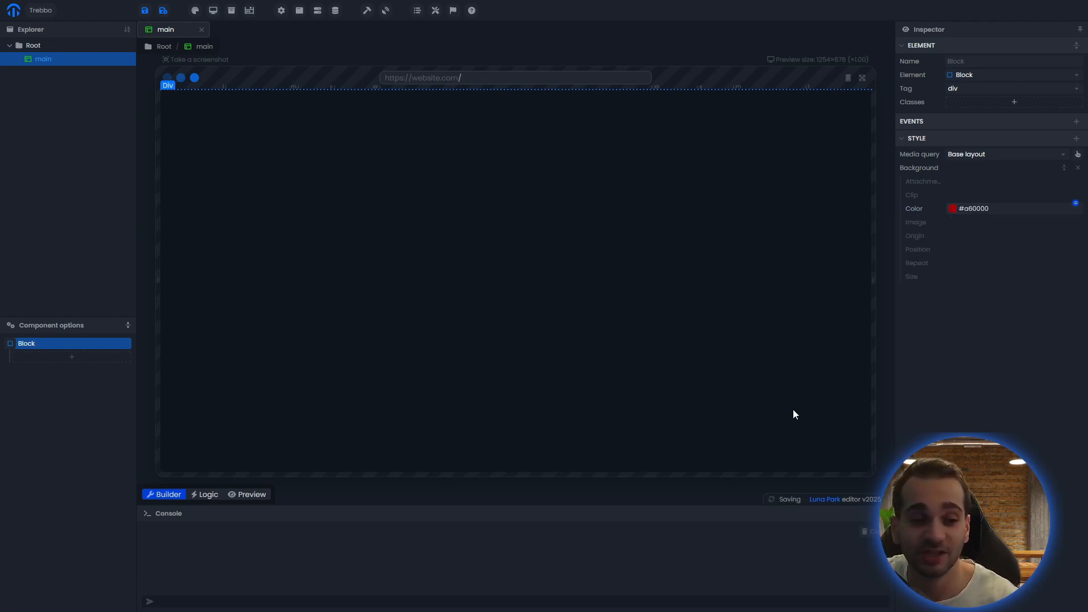
Add a Size style to the root block with a height of 100 %, and name the block Container.
left_click(1076, 138)
left_click(1048, 207)
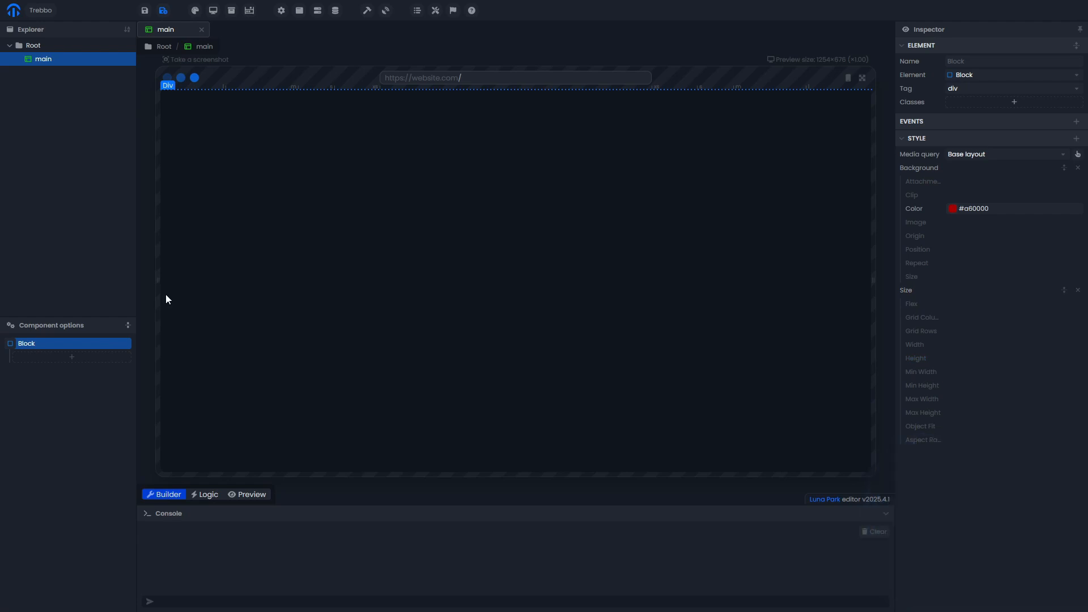
left_click(927, 361)
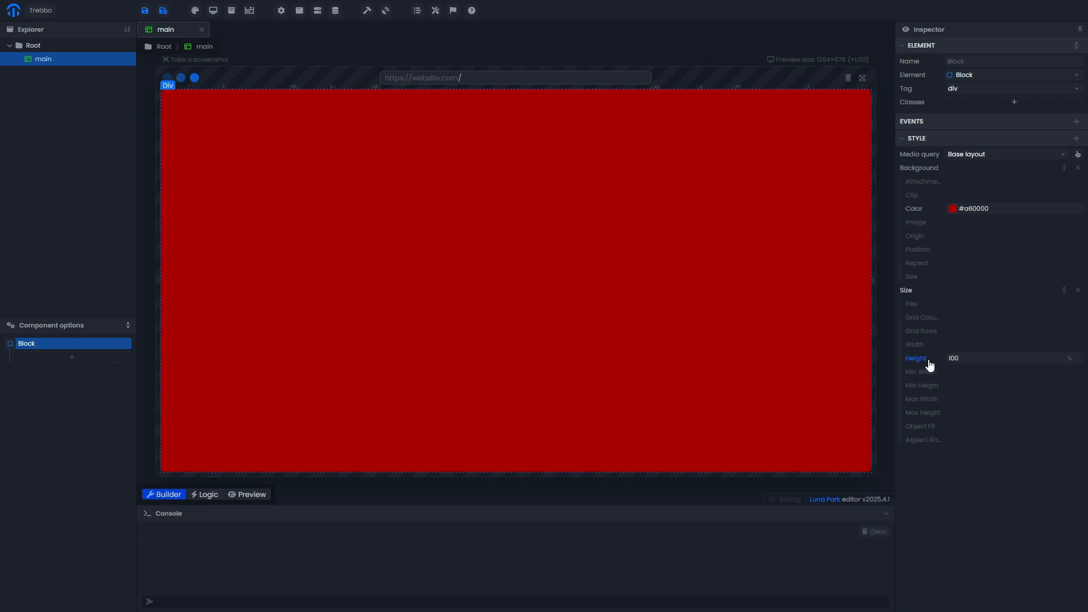
left_click(1076, 375)
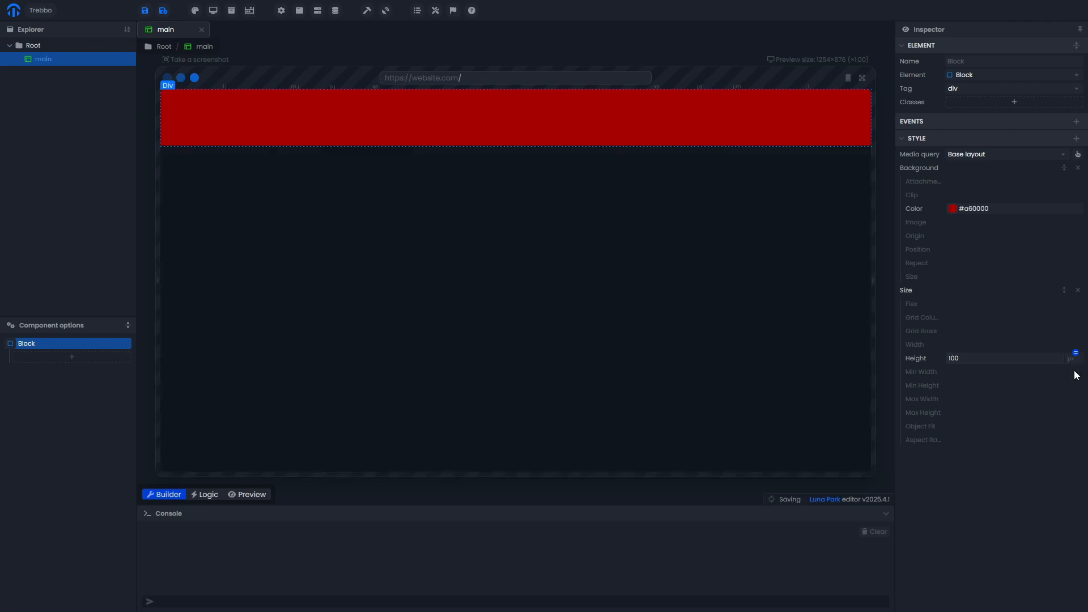
left_click(1071, 386)
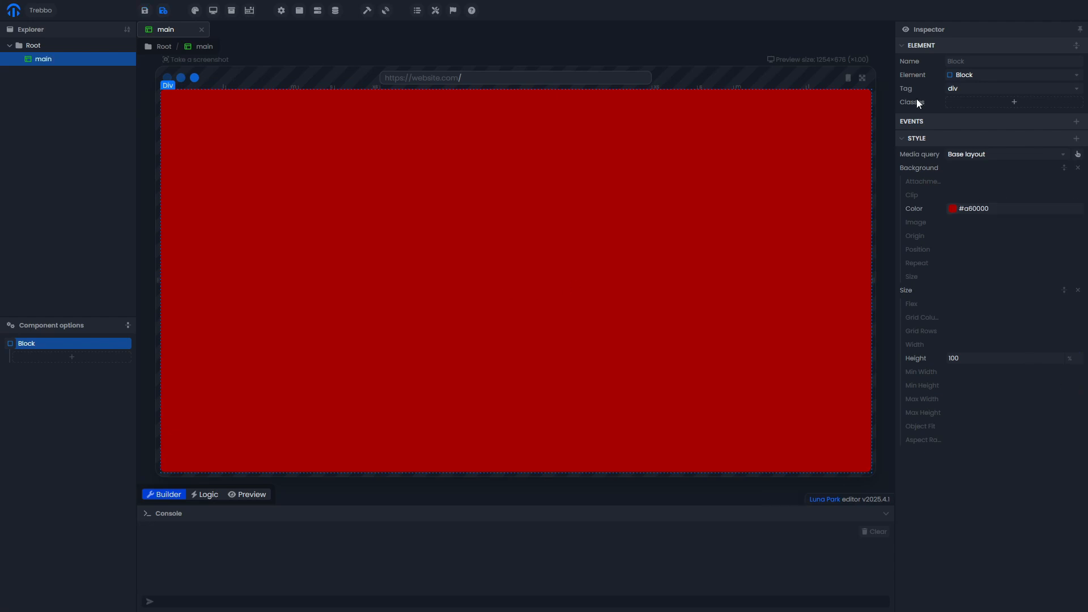
type("Container")
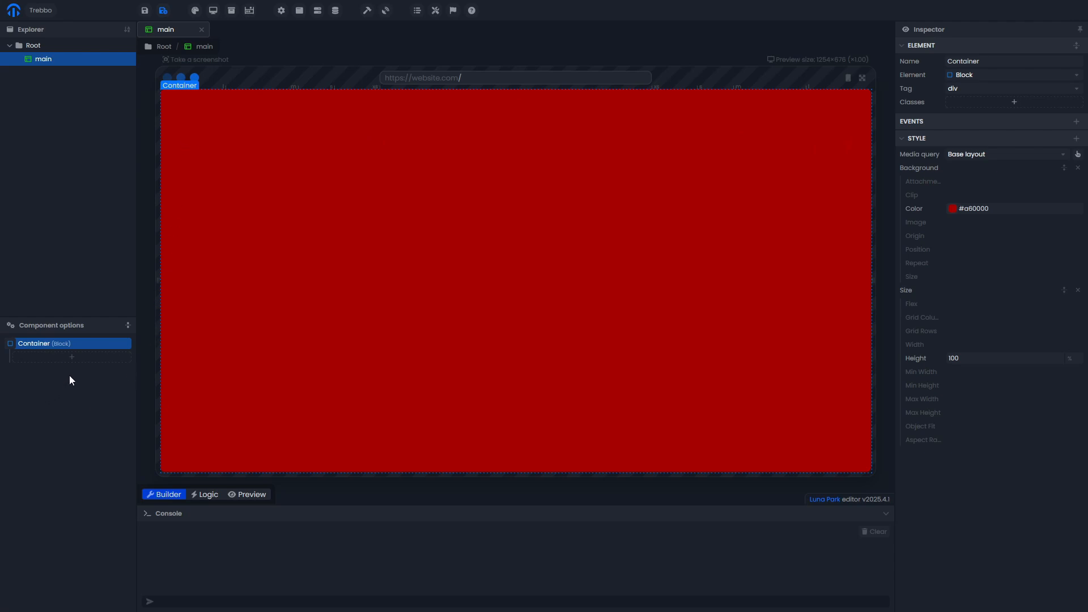
Add a child block inside Container and name it Header.
left_click(92, 361)
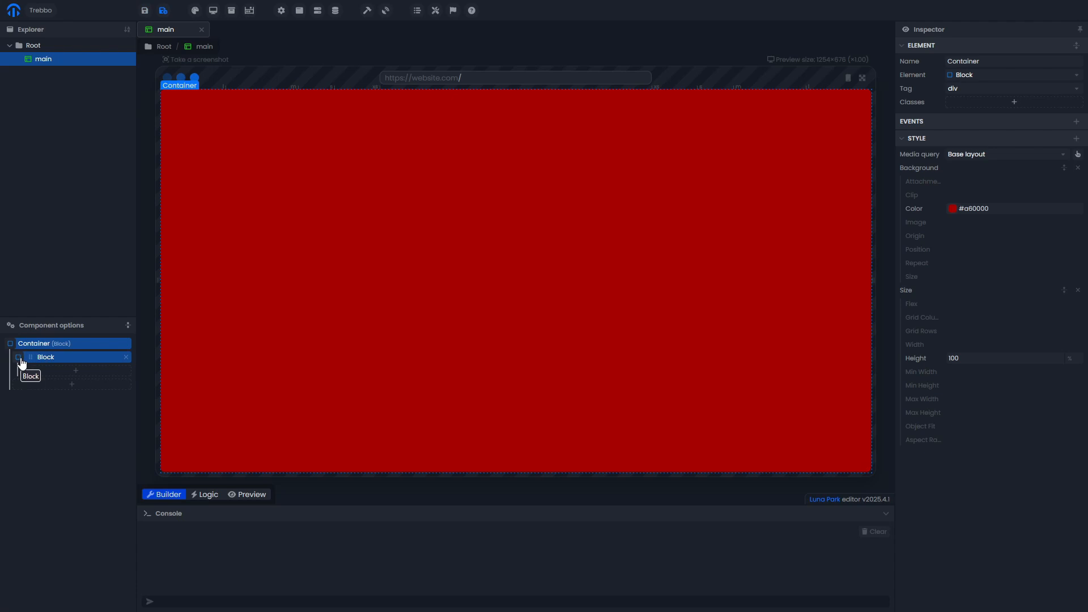
left_click(72, 360)
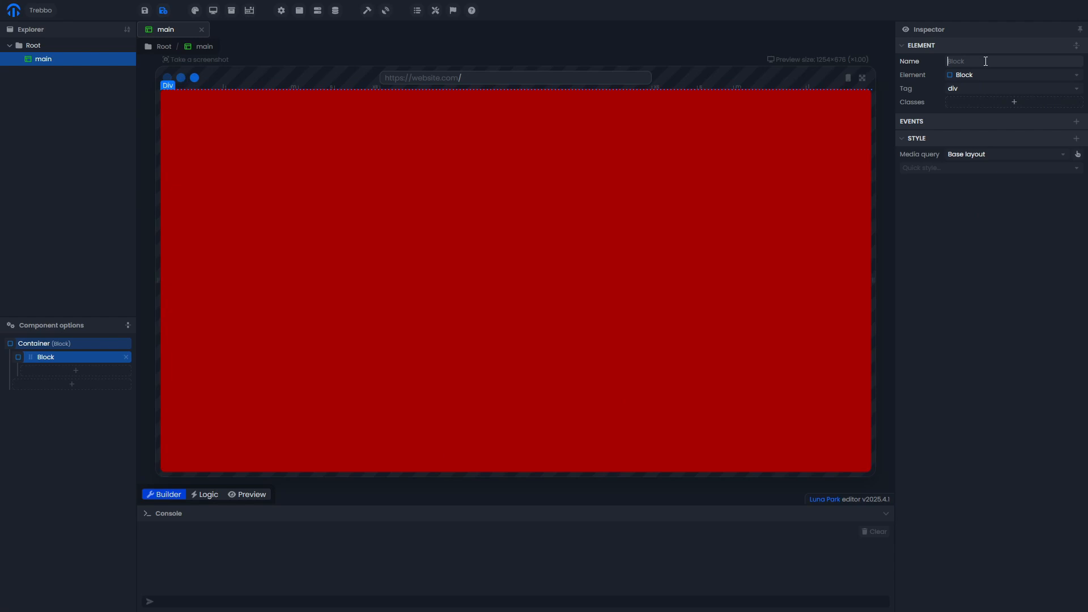
type("Header")
Add a Background style to the Header block and set its color to grey #9f9999.
left_click(1076, 141)
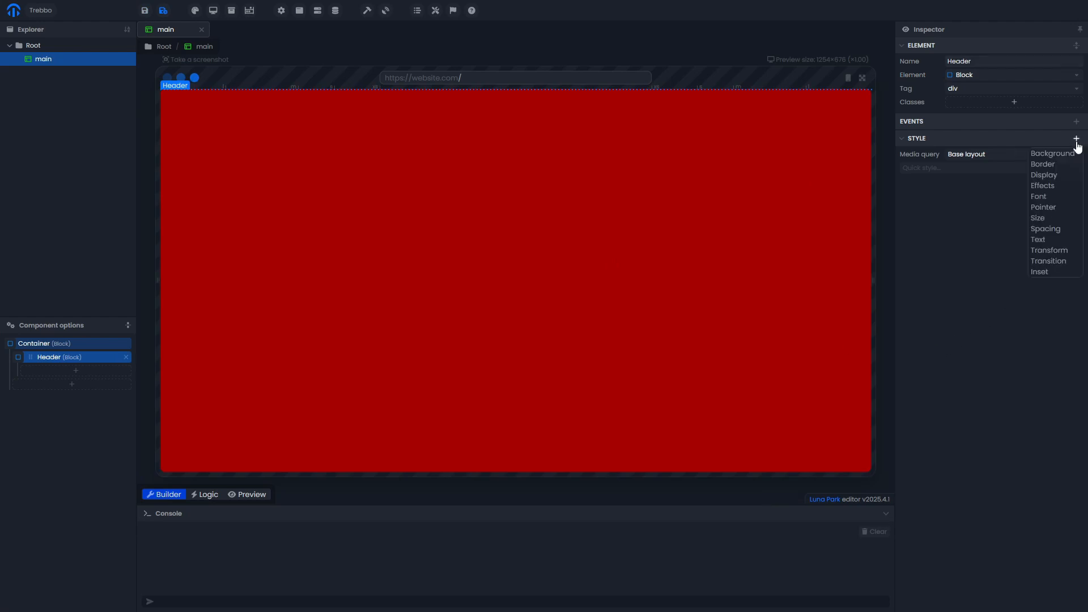
left_click(1053, 153)
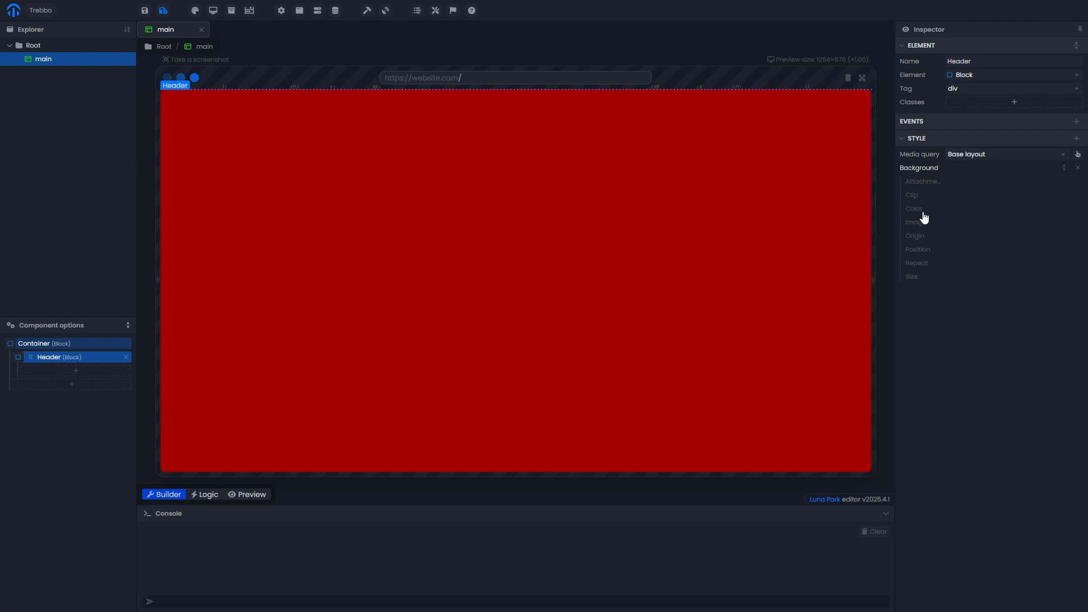
left_click(920, 209)
left_click(954, 210)
left_click(893, 254)
Add a Size style to the Header block and set its height to 60 px.
left_click(1075, 140)
left_click(1046, 203)
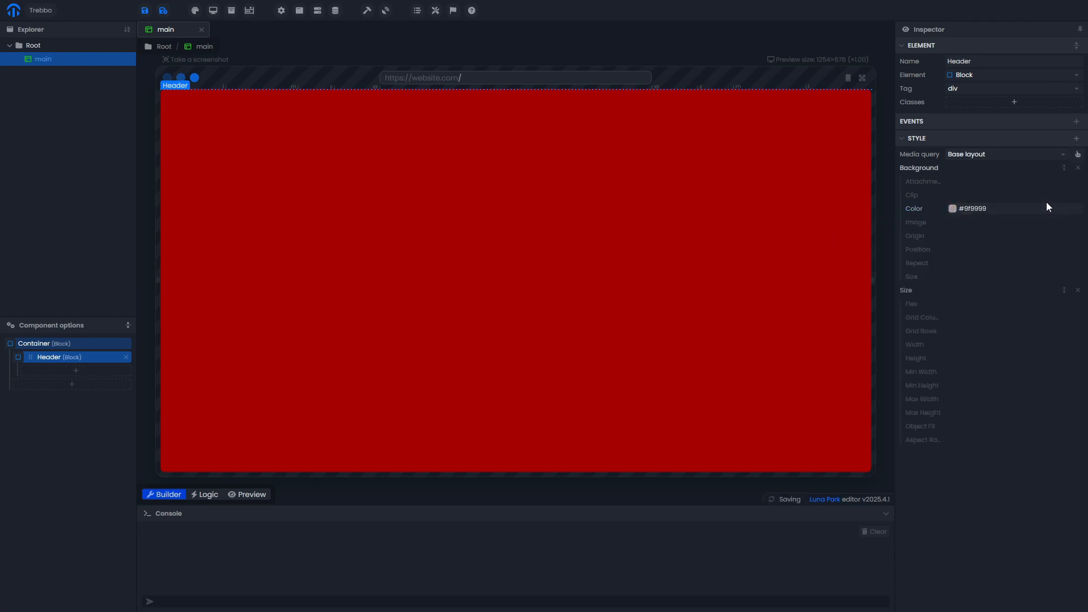
left_click(918, 359)
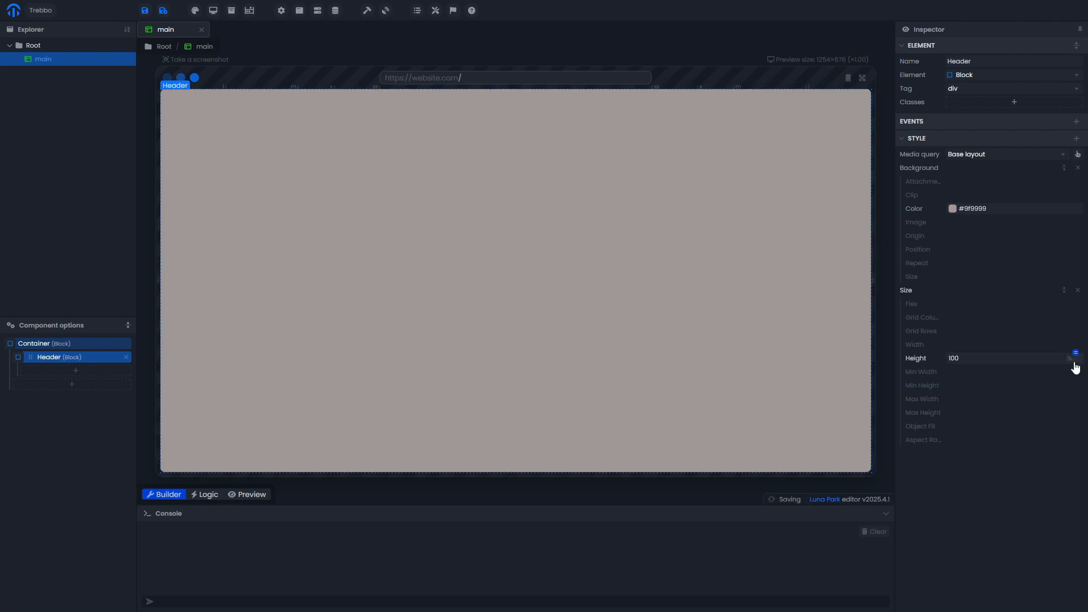
left_click(1076, 377)
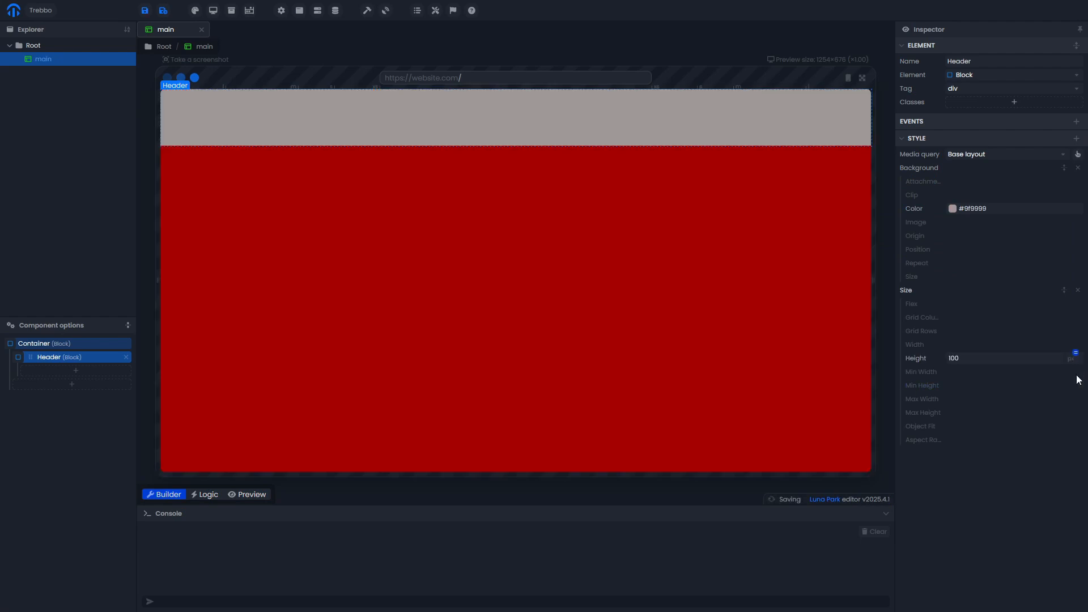
left_click_drag(986, 359, 965, 364)
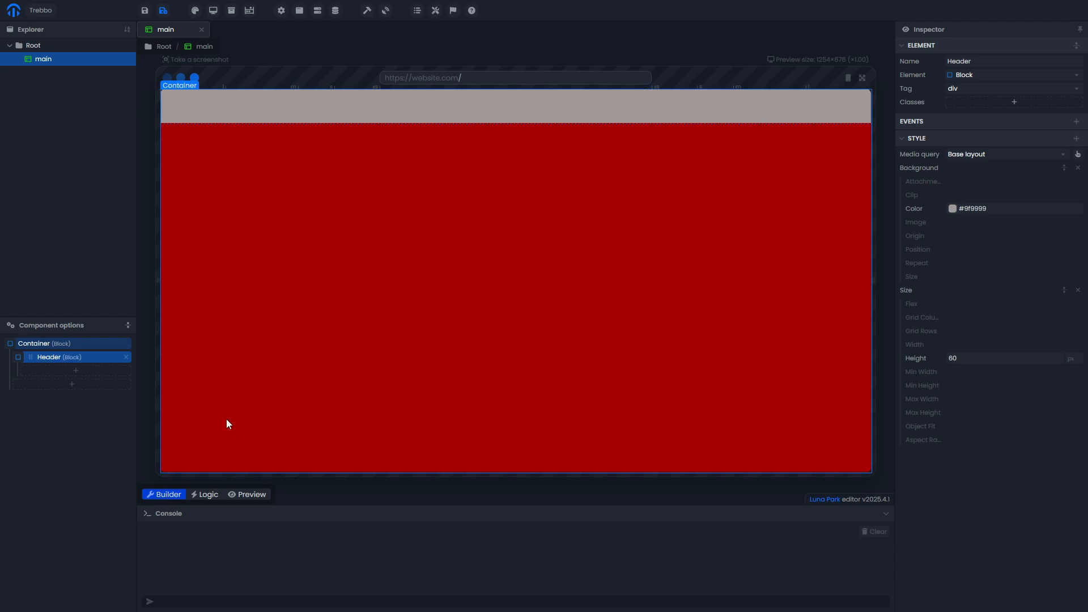
Set the project theme's primary color to purple #6010d9 and its content color to #4100bb.
left_click(193, 13)
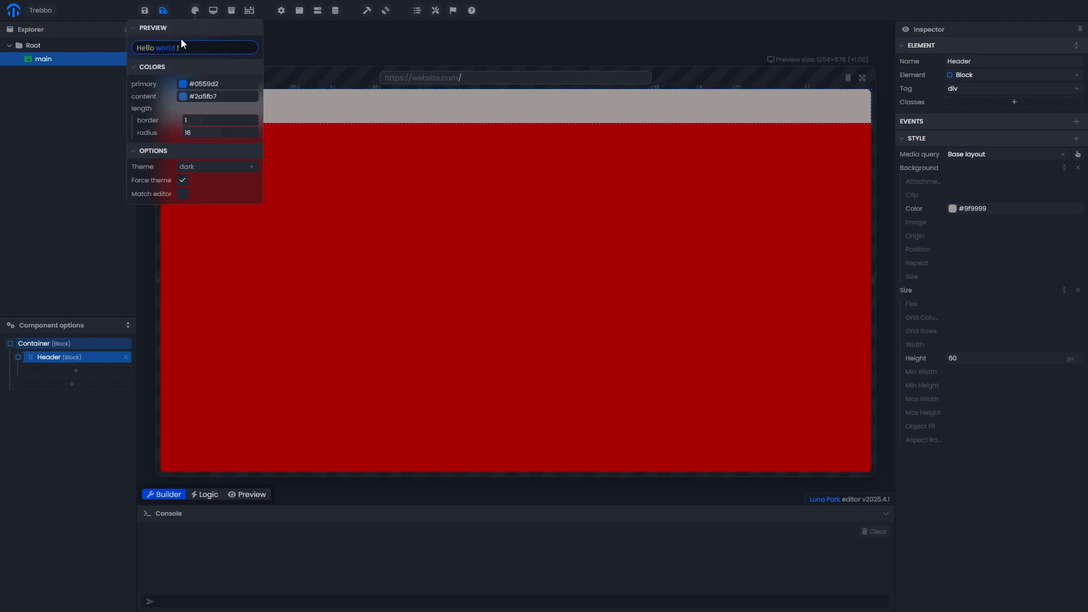
left_click(183, 85)
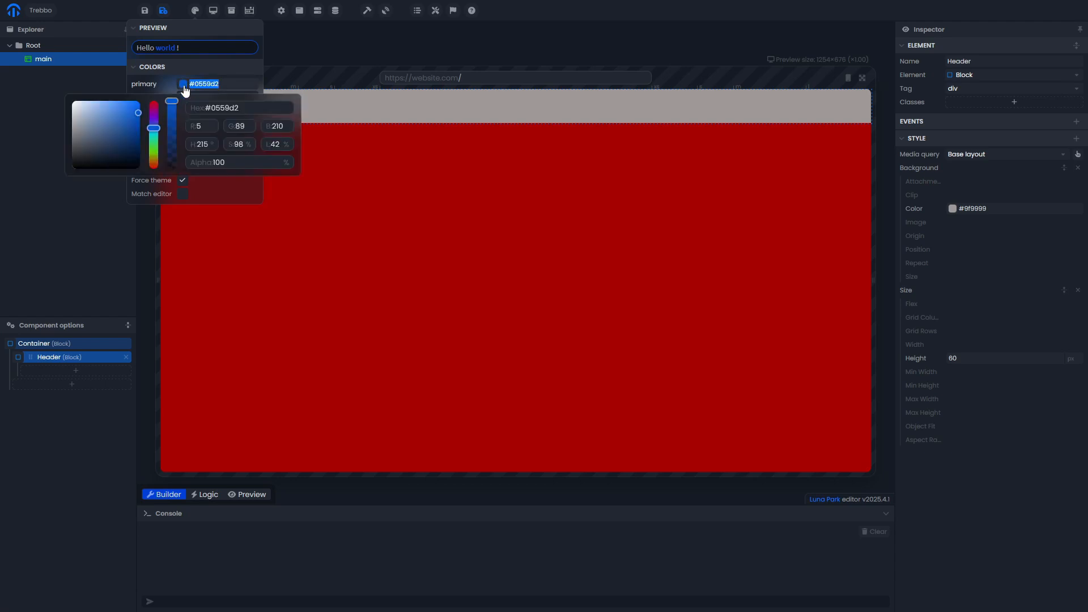
left_click_drag(156, 127, 134, 111)
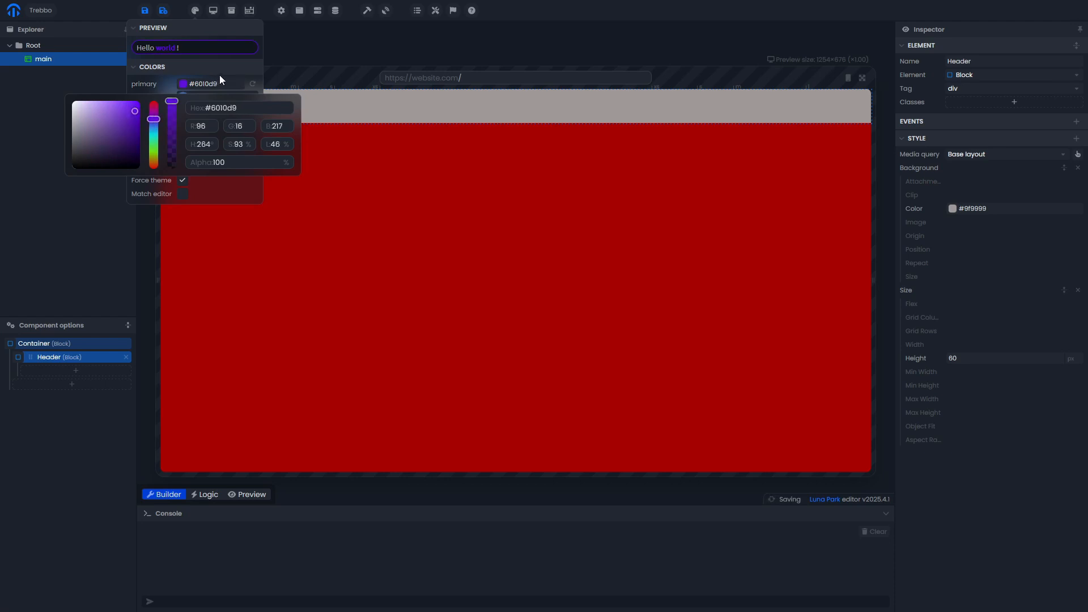
left_click(223, 73)
left_click(182, 96)
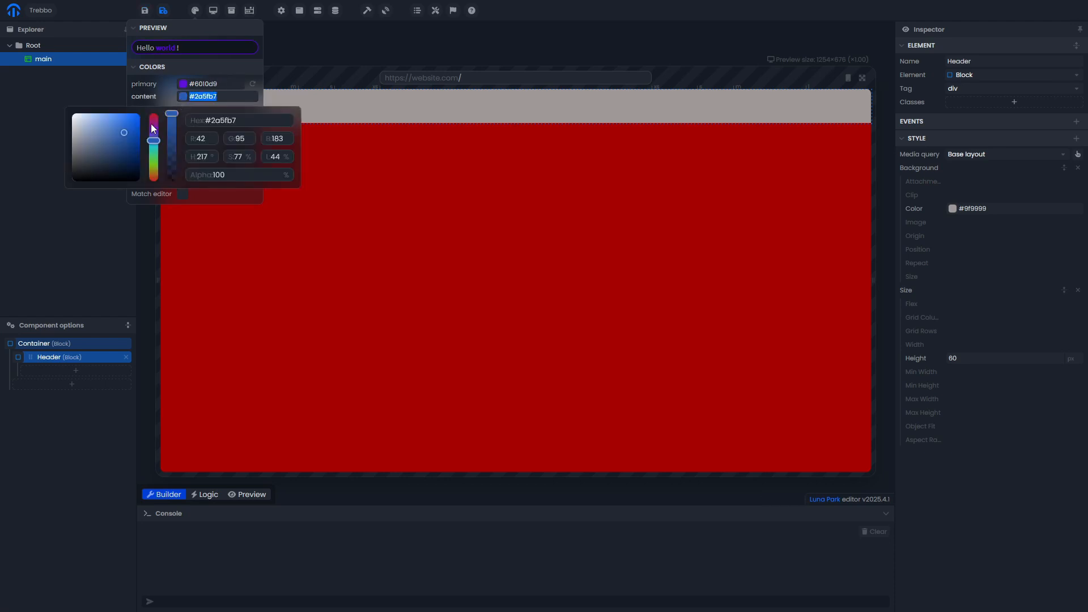
mouse_move(150, 140)
left_mouse_down()
mouse_move(153, 132)
mouse_move(116, 139)
mouse_move(151, 124)
mouse_move(142, 131)
left_mouse_up()
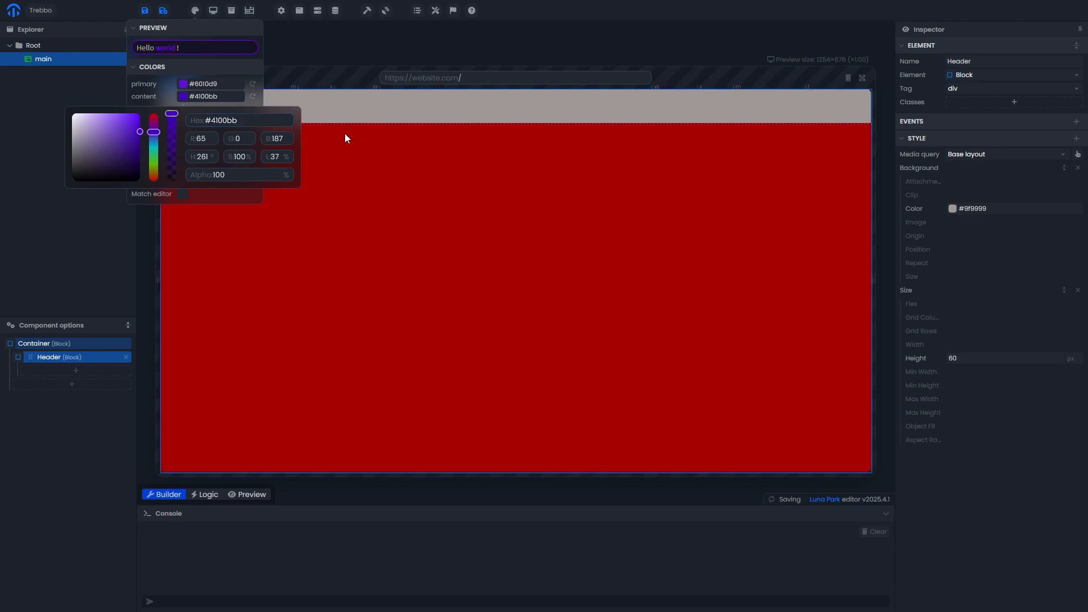
left_click(78, 345)
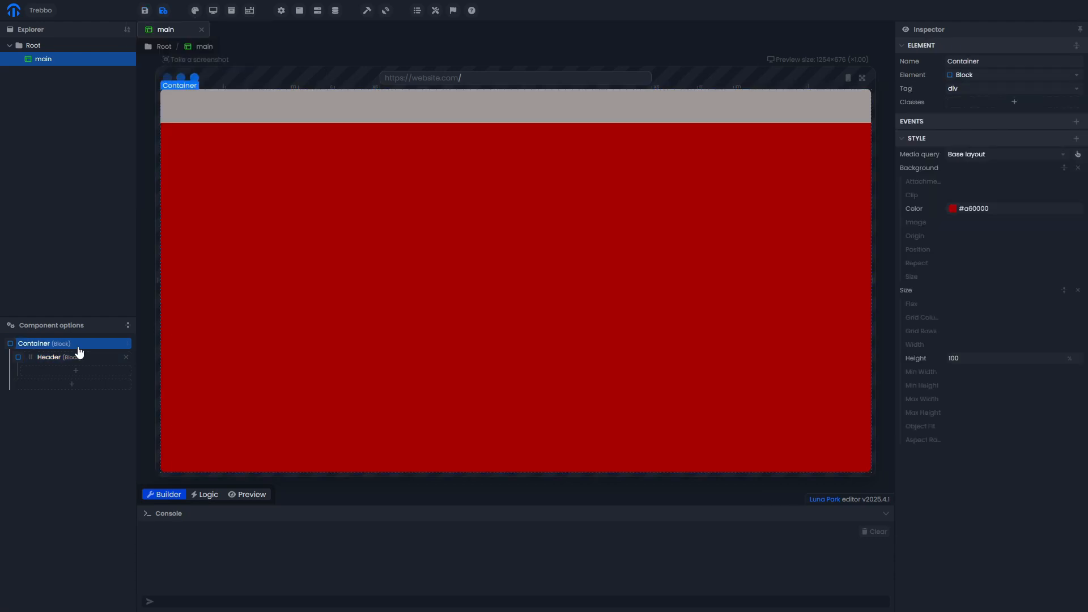
Replace the Container block's background color with the theme's Primary color.
left_click(921, 211)
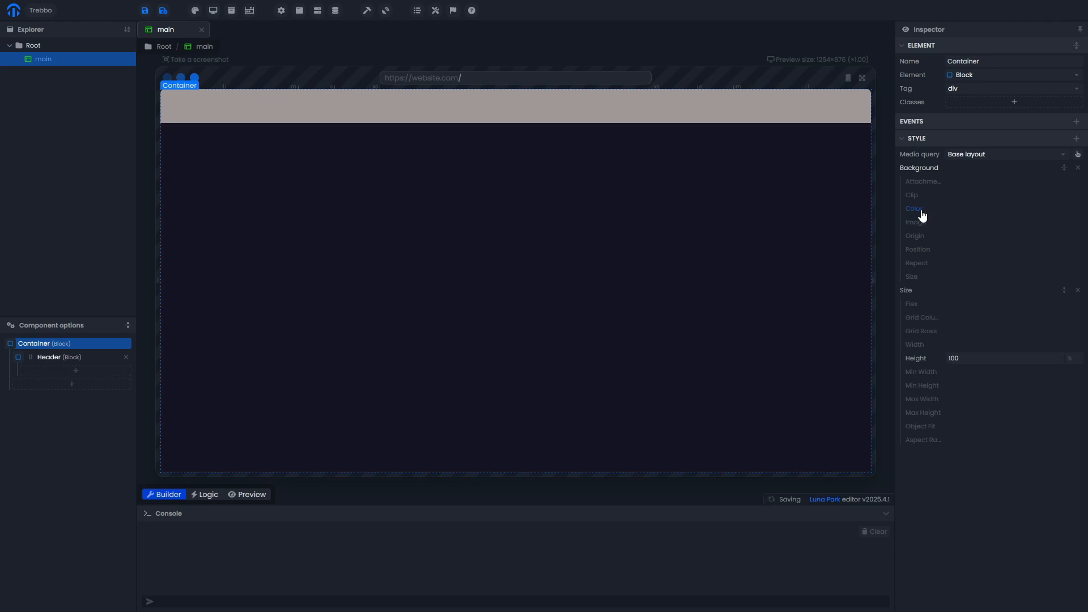
mouse_move(1076, 206)
left_click(1063, 205)
left_click(1021, 210)
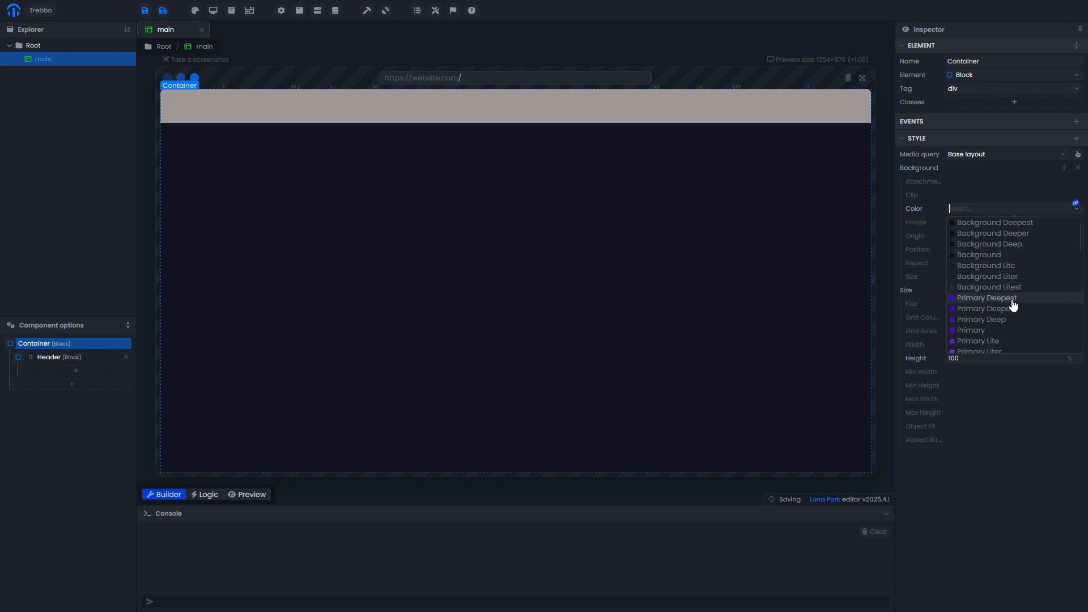
scroll(1012, 305, "down", 2)
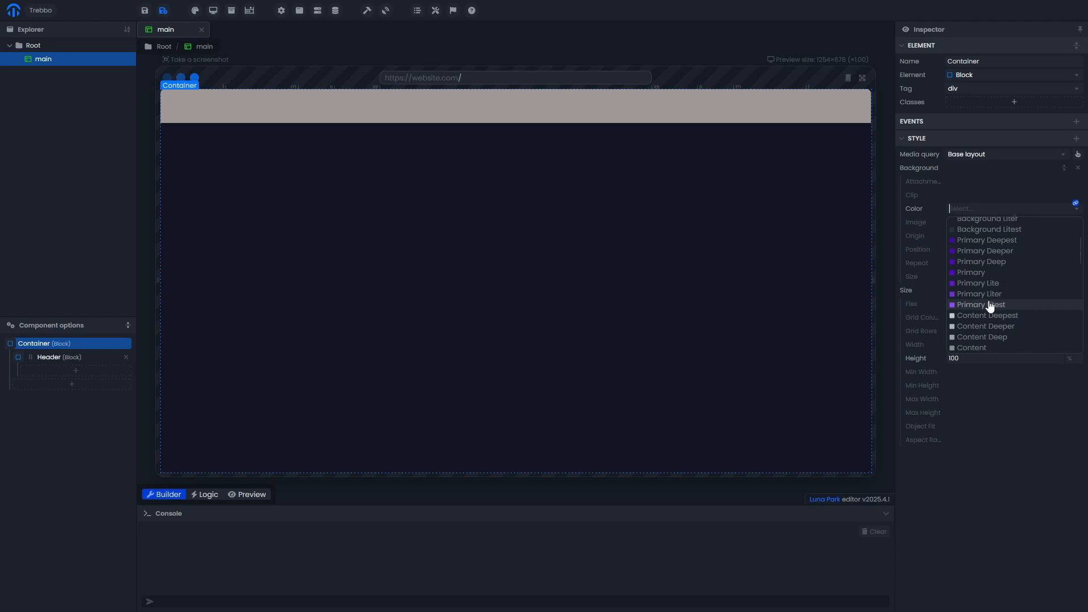
left_click(997, 273)
Set the Header block's background color to the theme's Primary Deepest color.
left_click(78, 363)
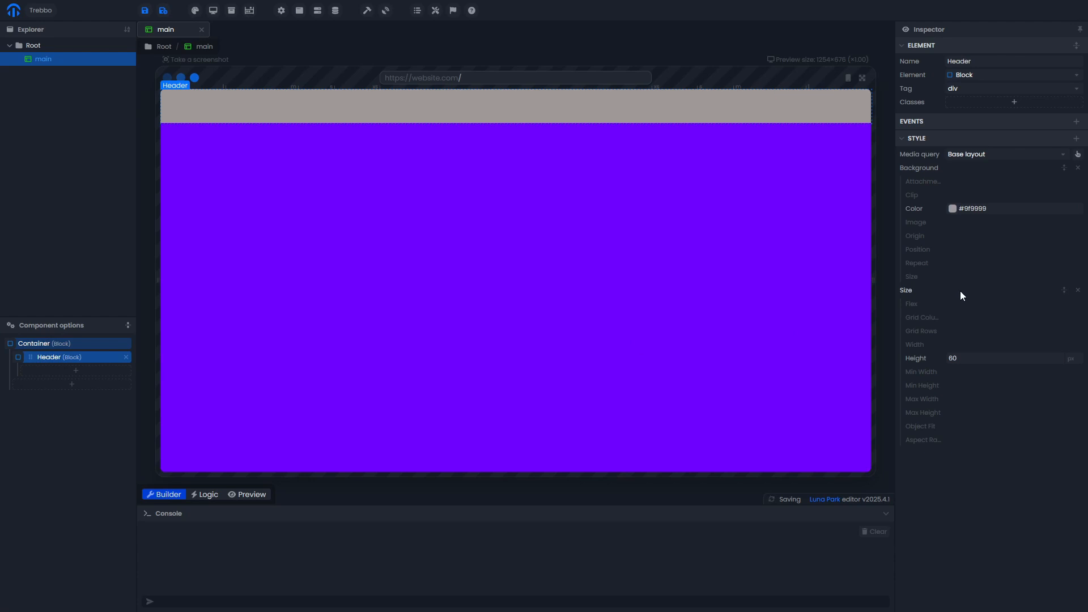
mouse_move(1033, 209)
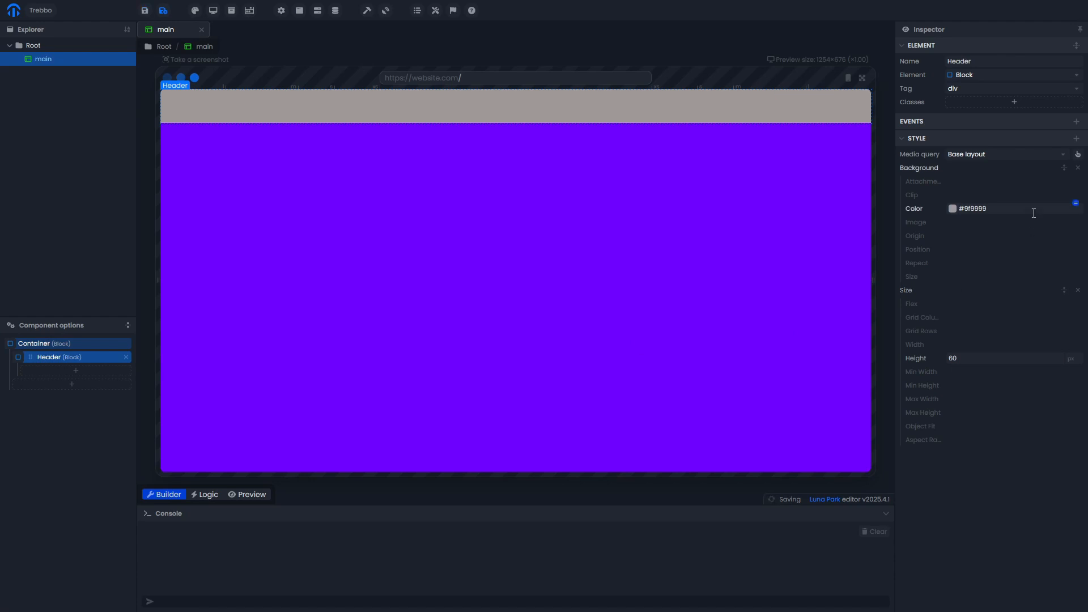
left_click(1075, 203)
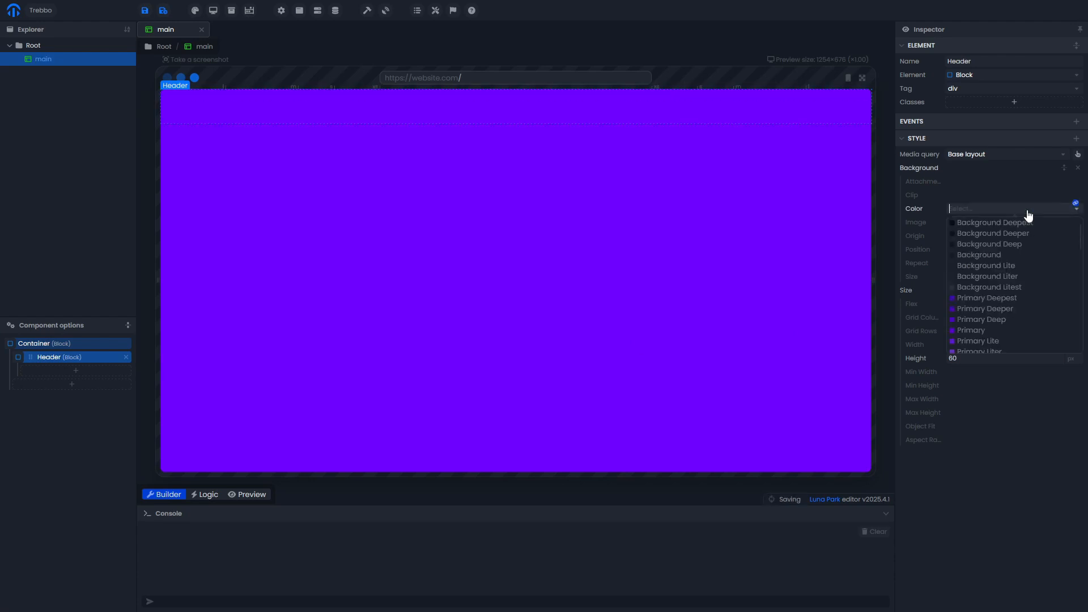
left_click(1018, 297)
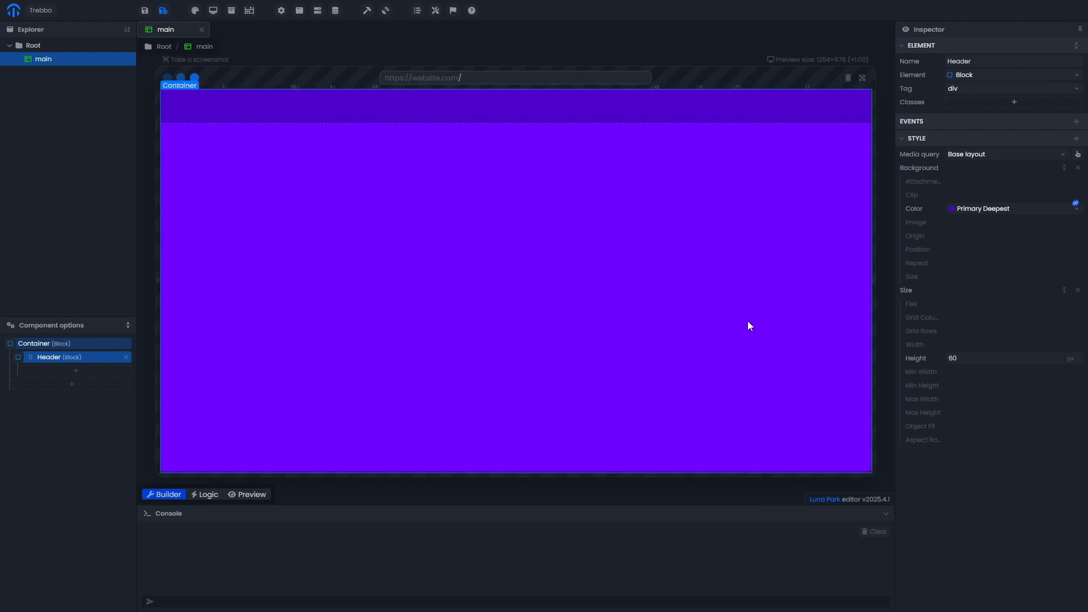
left_click(748, 322)
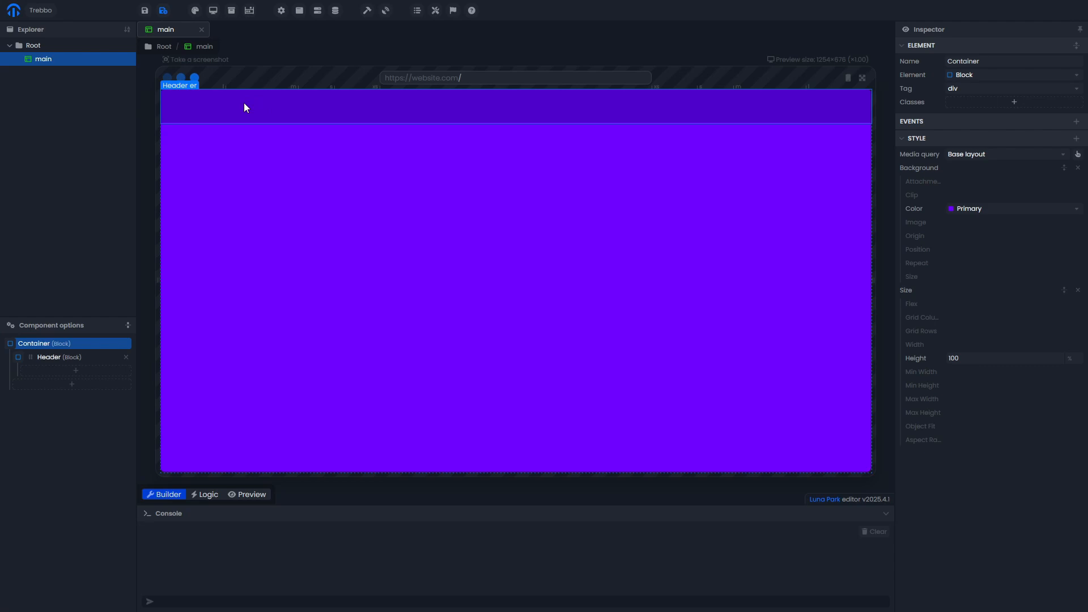
Add a Custom text element inside the Header block with the text "Mon tableau trebbo".
left_click(45, 373)
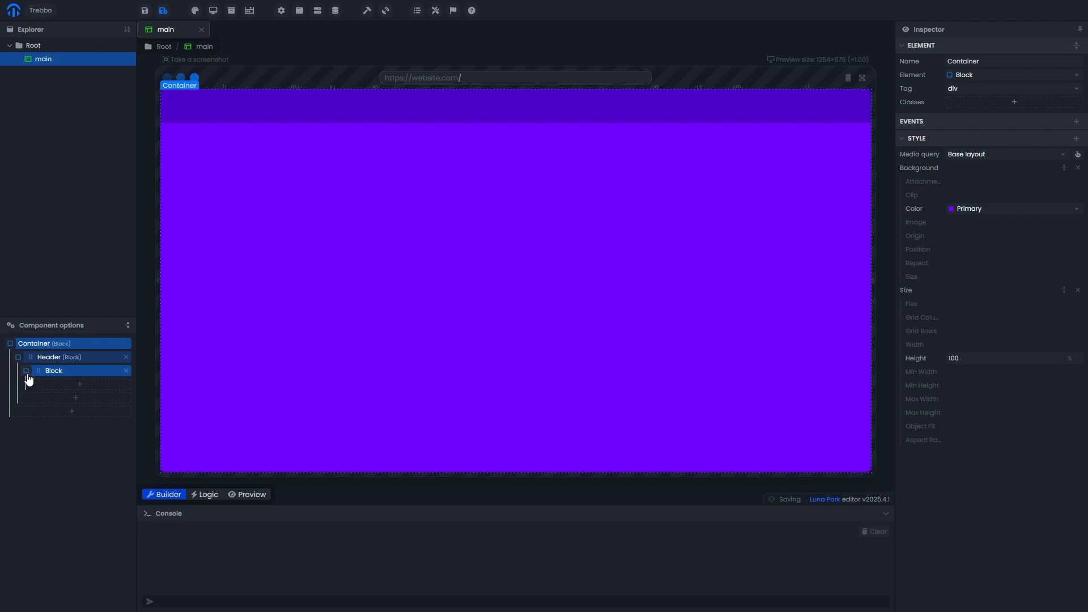
left_click(27, 374)
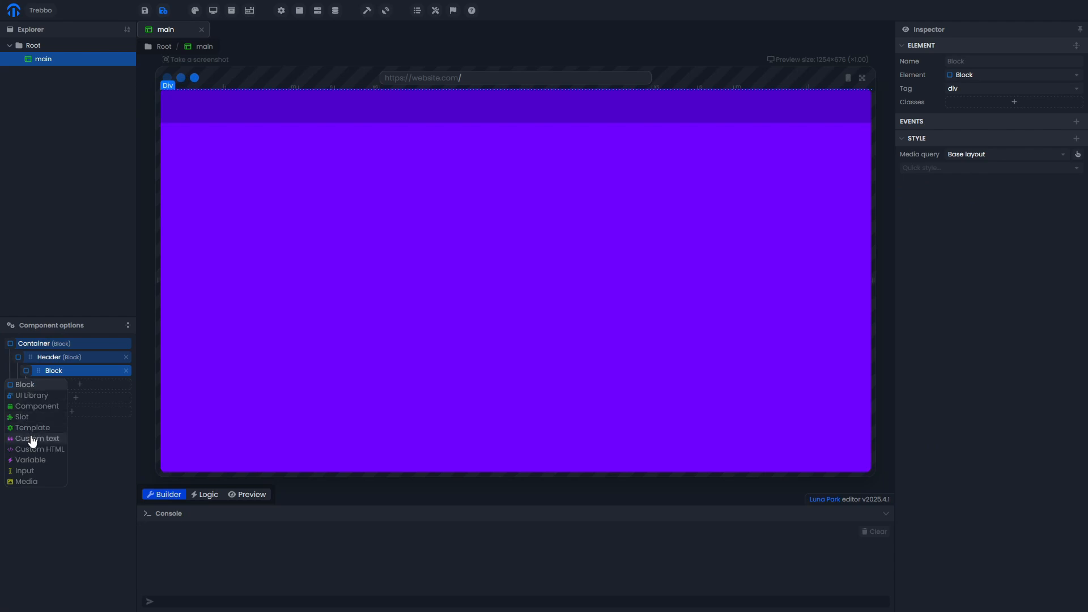
left_click(50, 439)
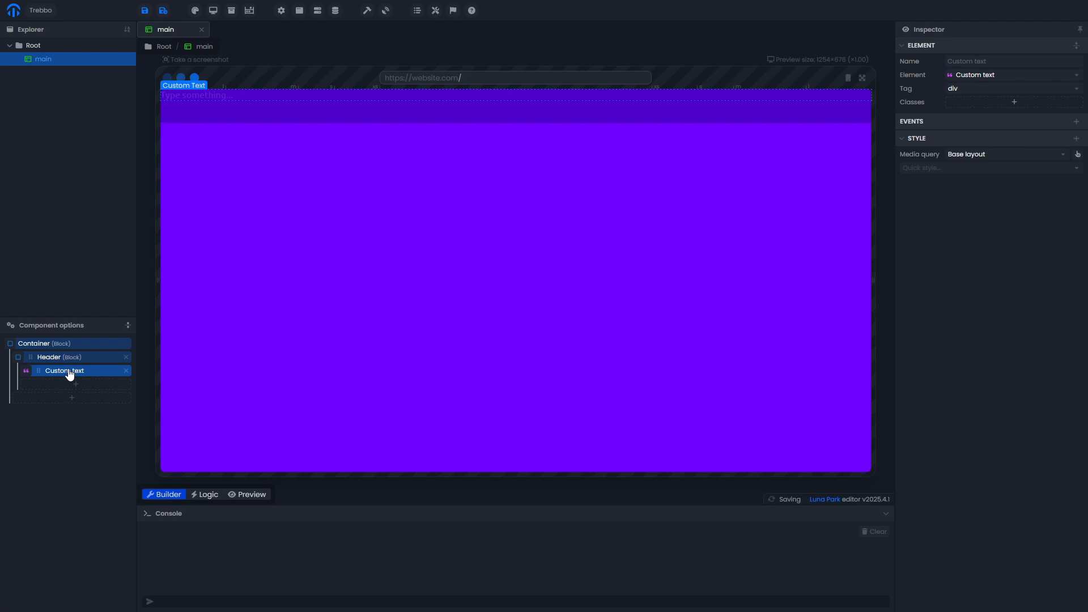
left_click(207, 98)
type("Mon tableau trebbo")
left_click(342, 194)
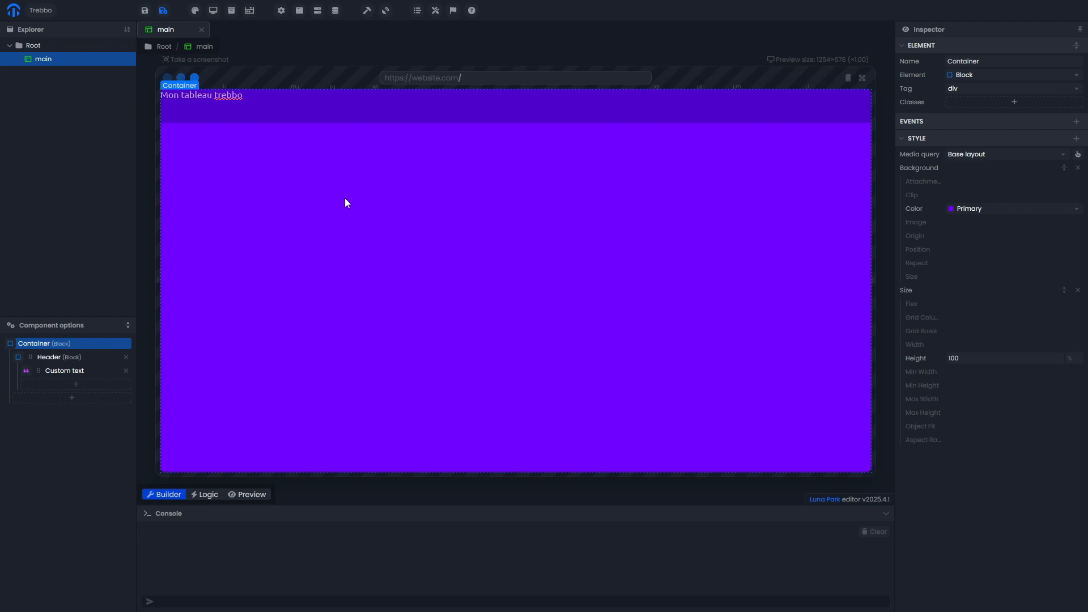
Add a Display style to the Header block with flex display, column direction and centered content justification.
left_click(60, 359)
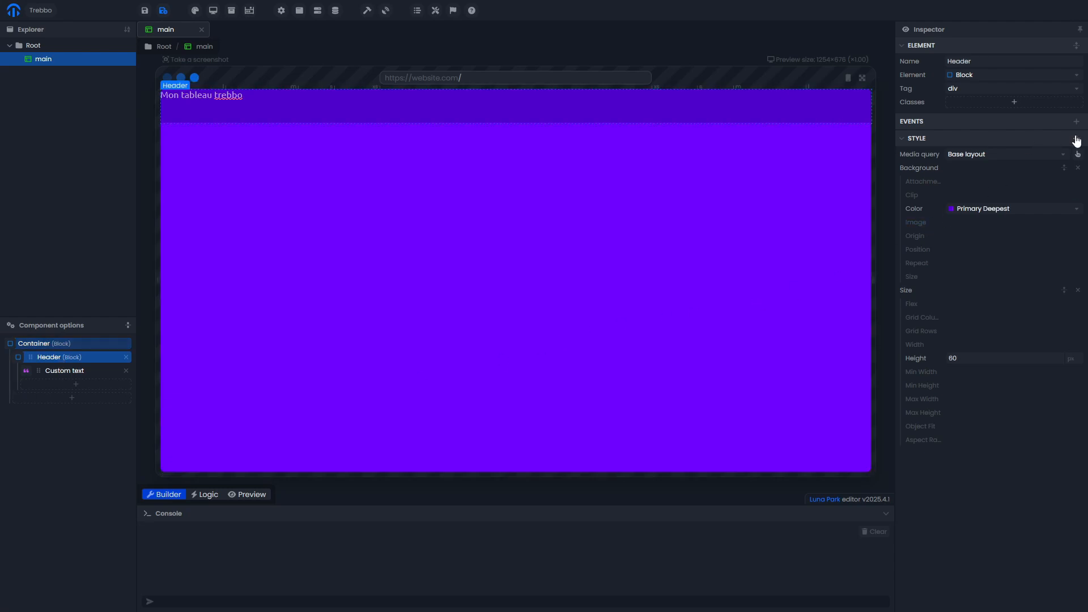
left_click(1077, 139)
left_click(1058, 166)
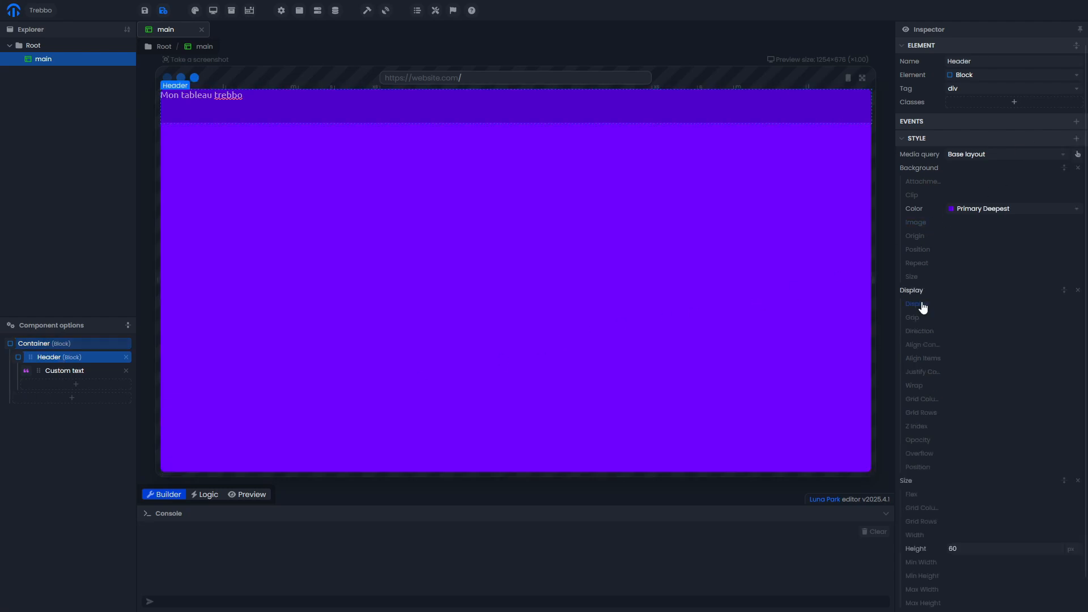
left_click(1027, 305)
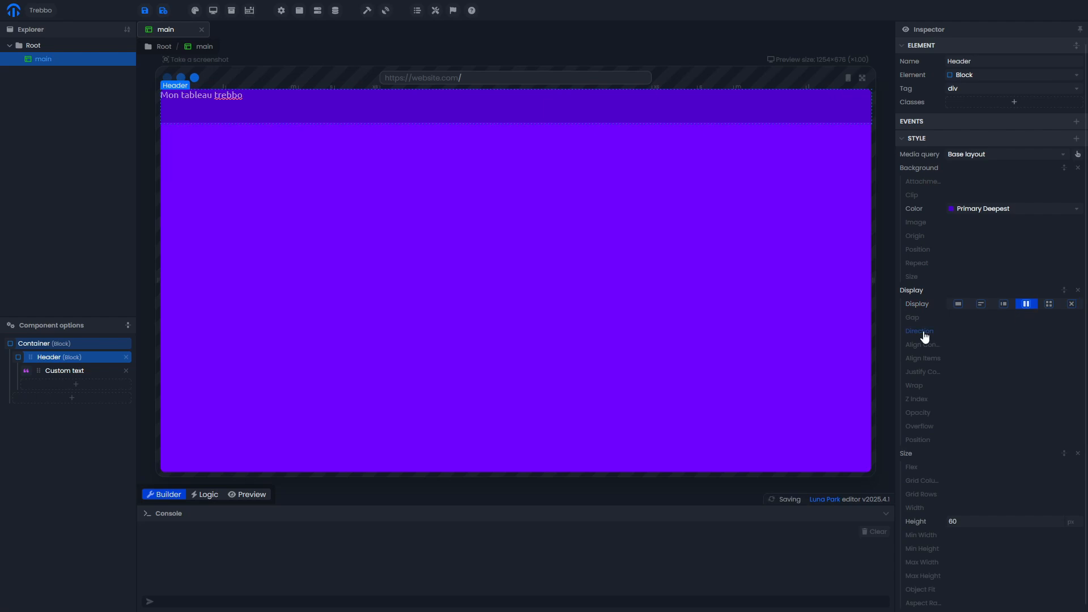
left_click(929, 337)
left_click(1028, 333)
left_click(934, 378)
left_click(1018, 374)
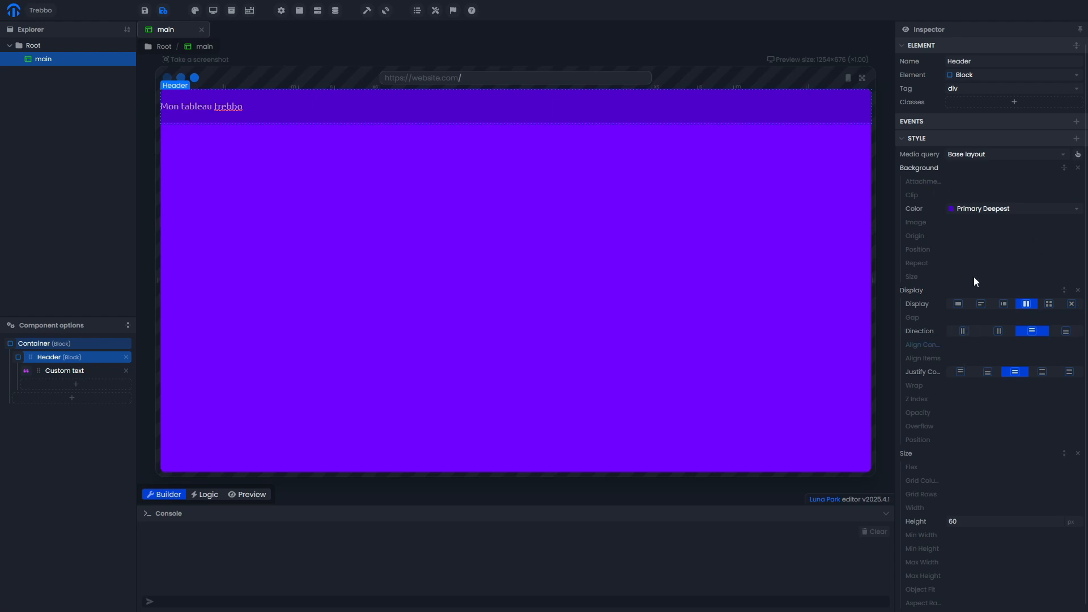
Collapse the unused properties of the Header block's Background, Display and Size styles.
left_click(1065, 168)
left_click(1064, 195)
left_click(1064, 250)
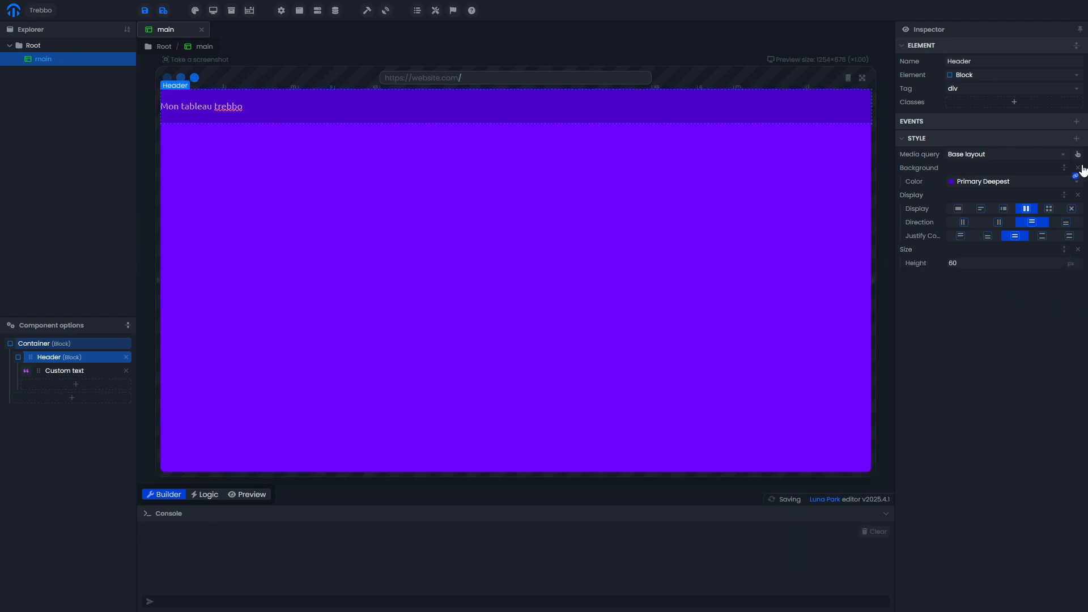
Add a Spacing style to the Header block and set its padding to the M - 16px preset.
left_click(1078, 139)
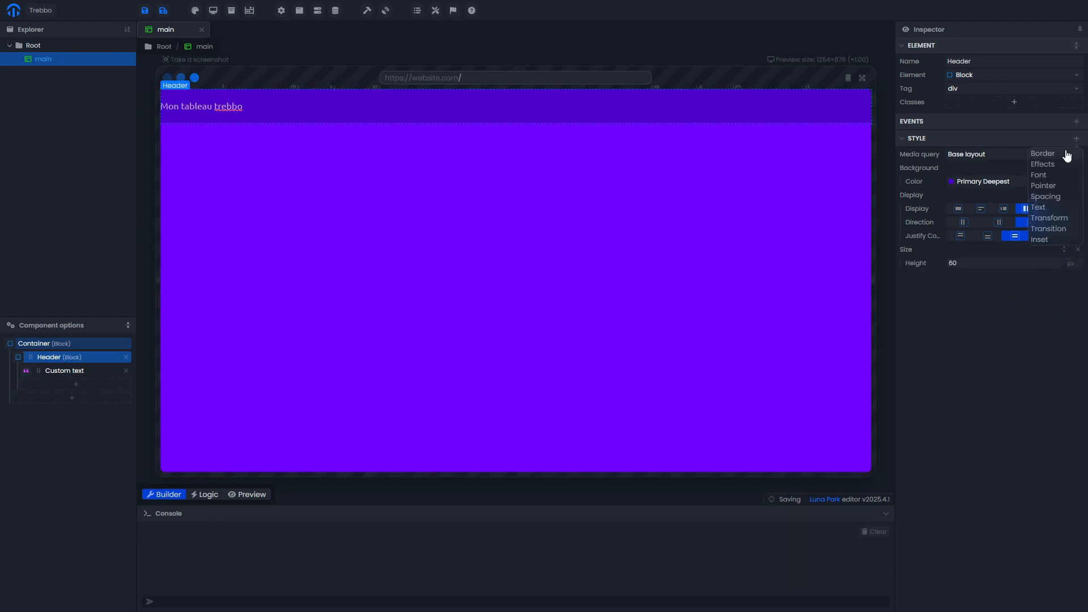
left_click(1057, 196)
left_click(970, 318)
left_click(988, 386)
left_click(926, 319)
left_click(924, 318)
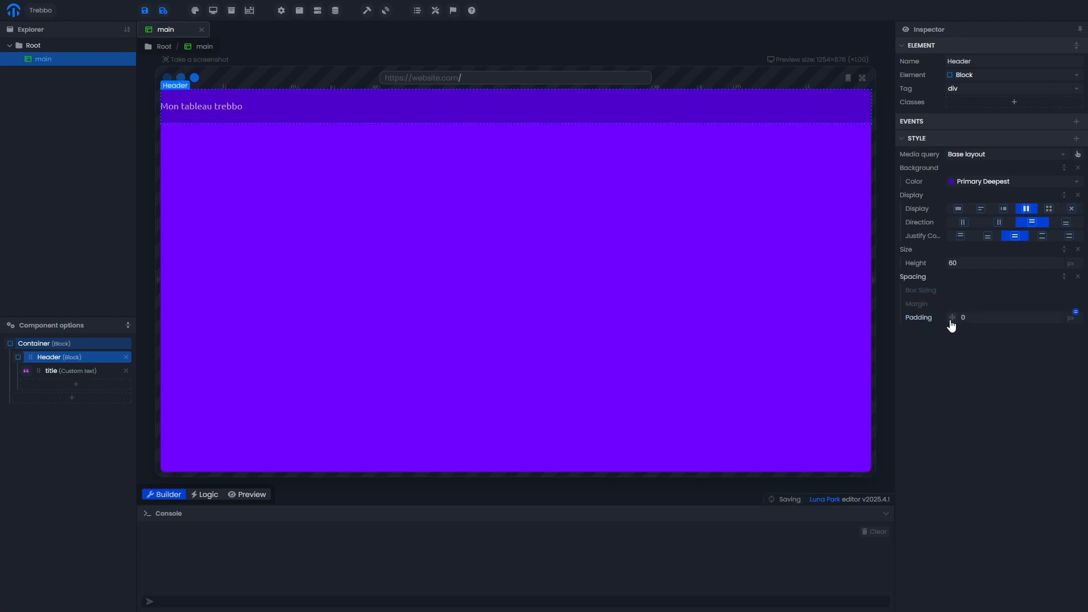
left_click(952, 324)
left_click(918, 338)
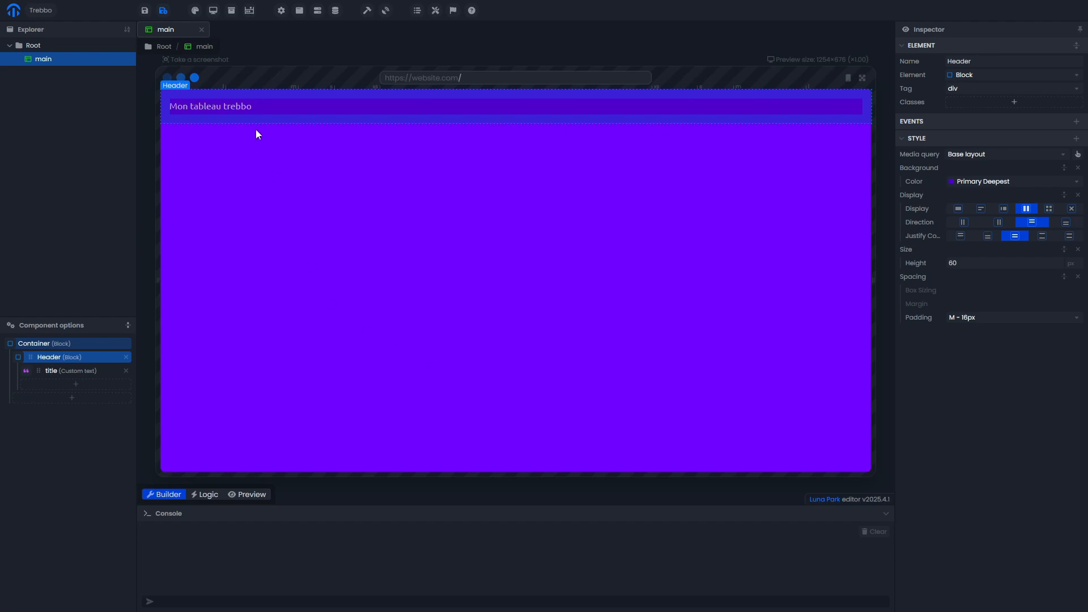
Add a Font style to the title text with bold weight and the Font Xl - 1.5rem size.
left_click(95, 371)
left_click(1076, 139)
left_click(1042, 197)
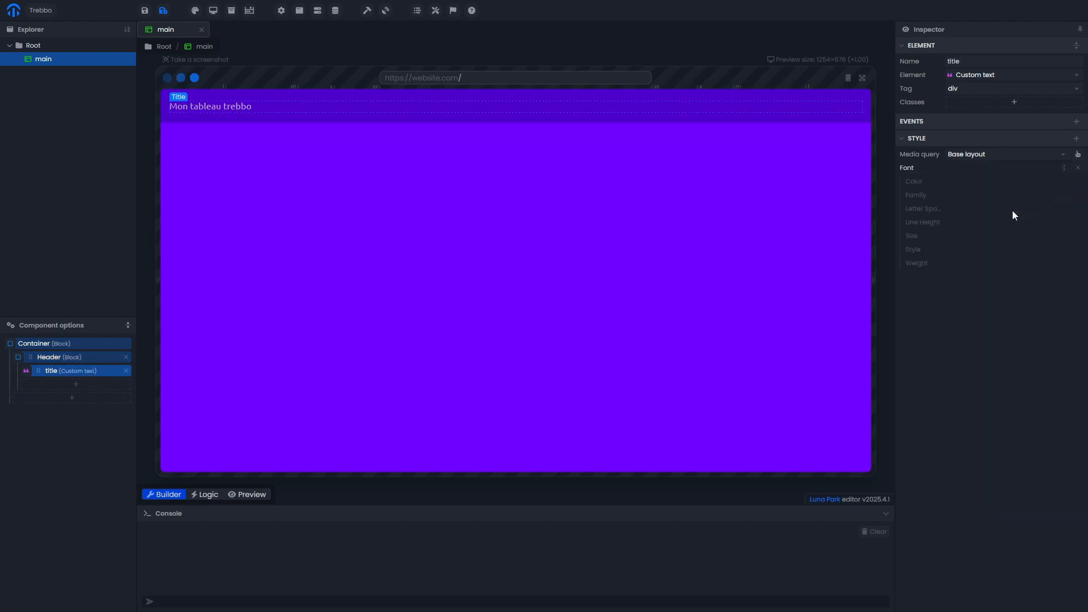
left_click(979, 265)
left_click(975, 299)
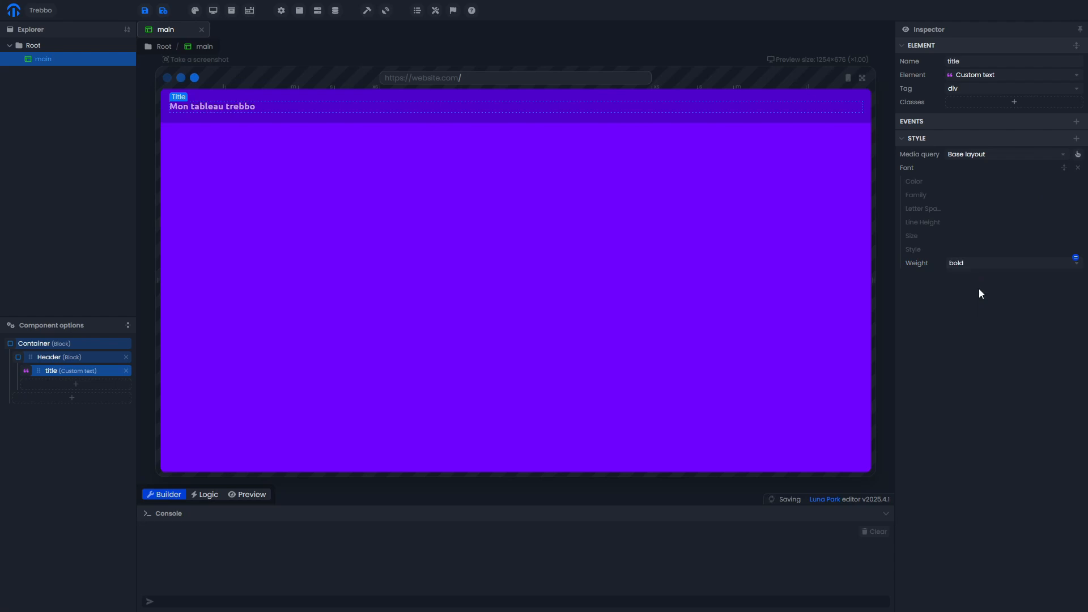
left_click(916, 237)
left_click(1030, 241)
left_click(1001, 304)
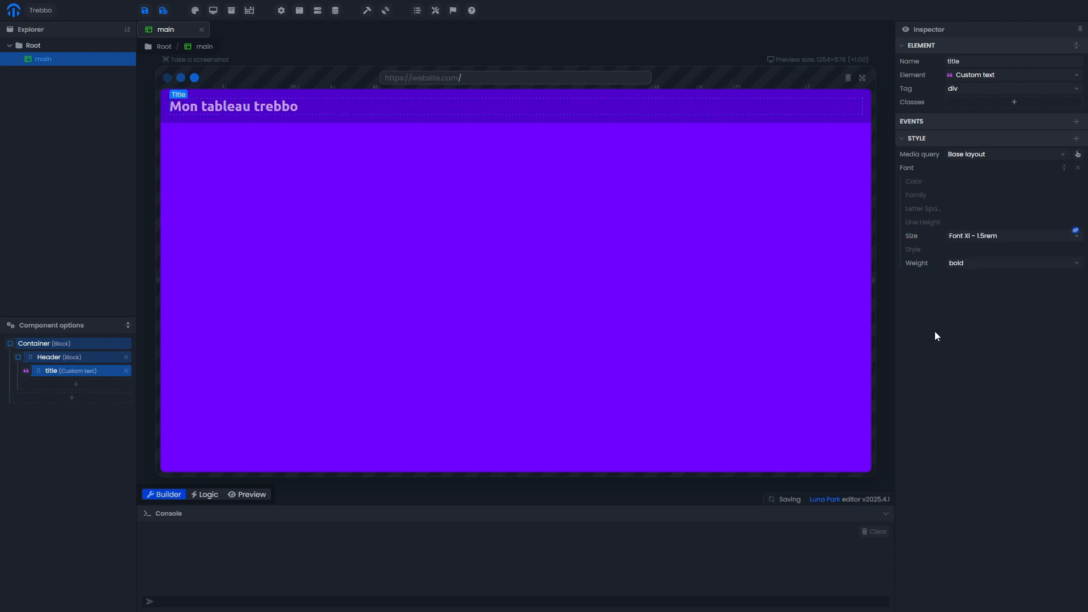
Add a second child block inside Container, below the Header, and name it Content.
left_click(415, 418)
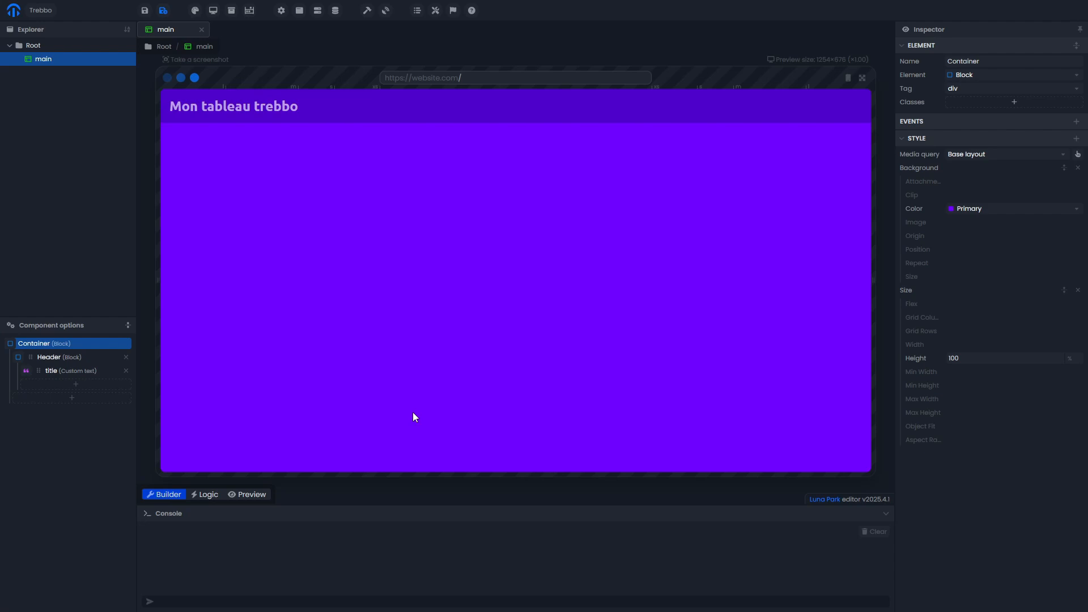
left_click(39, 407)
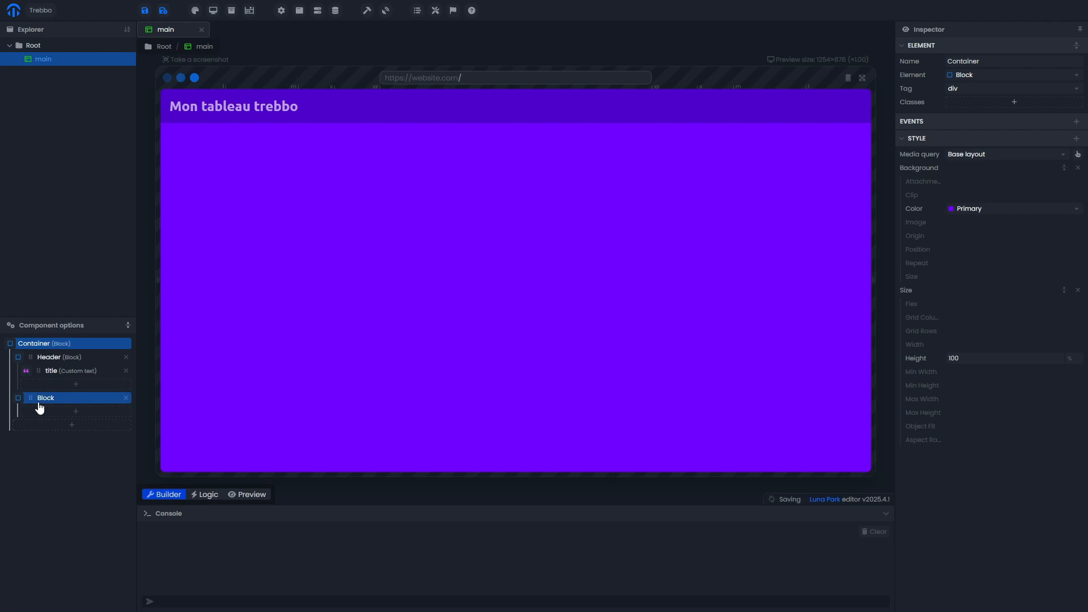
left_click(51, 401)
left_click(981, 62)
type("Content")
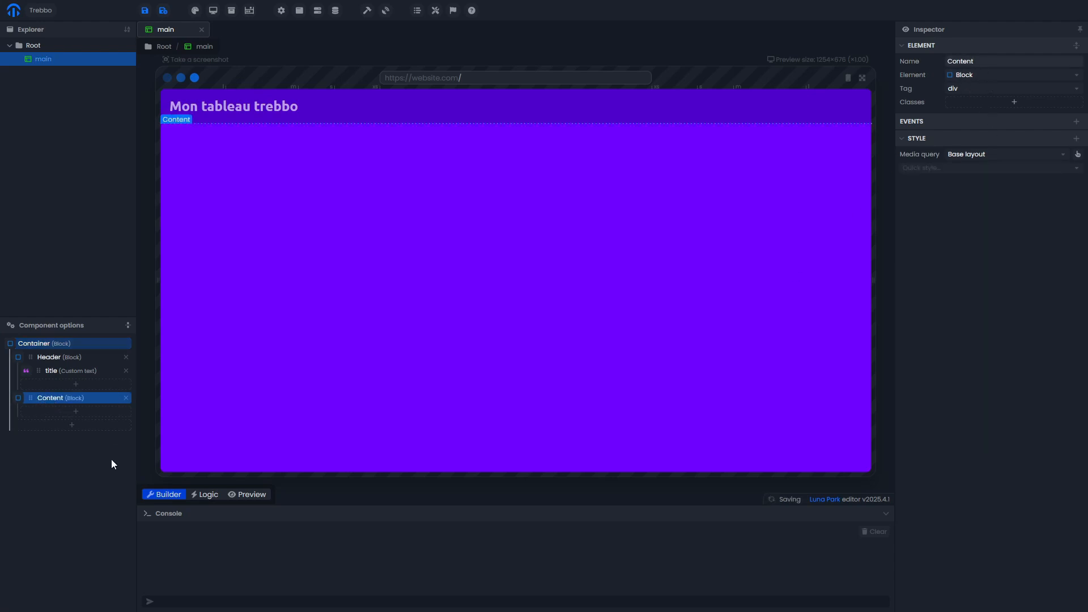
Add a child block inside the Content block and name it card.
left_click(69, 413)
left_click(27, 413)
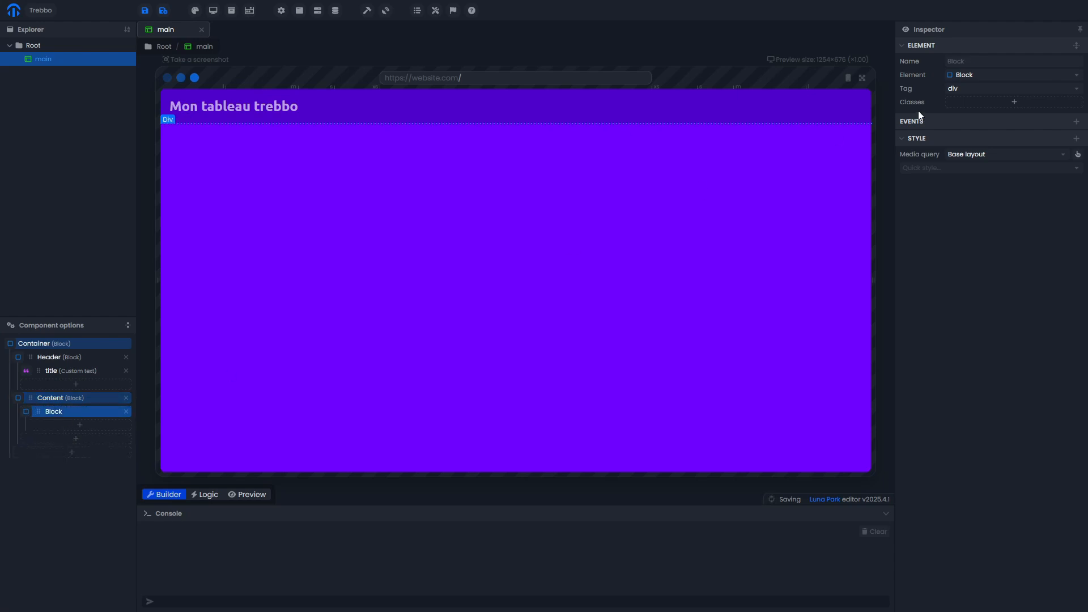
left_click(976, 60)
type("card")
Add a Custom text element inside the card block with the text "à faire".
left_click(86, 425)
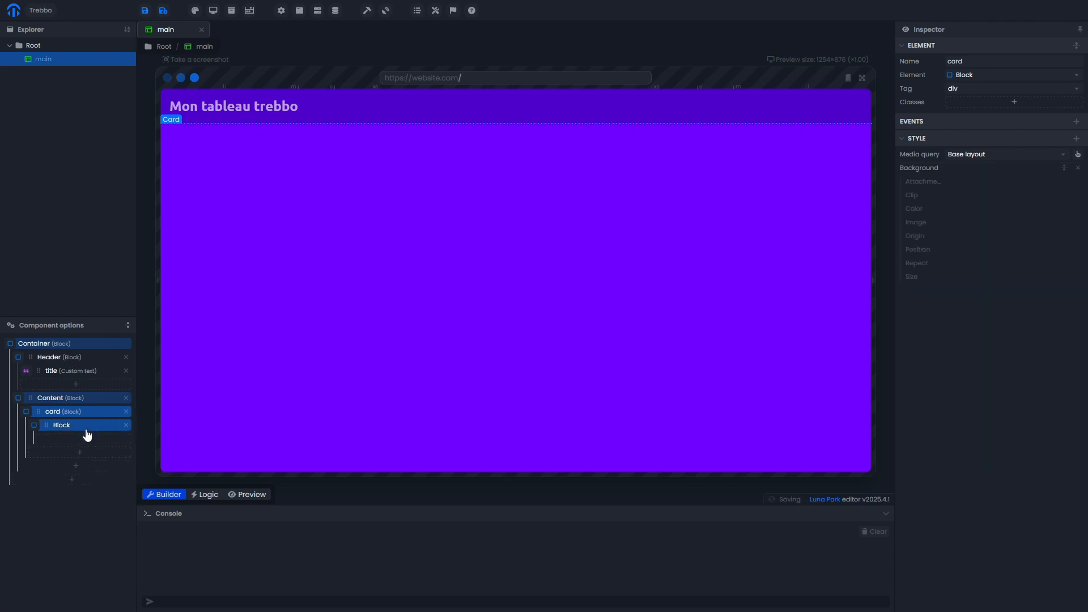
left_click(34, 427)
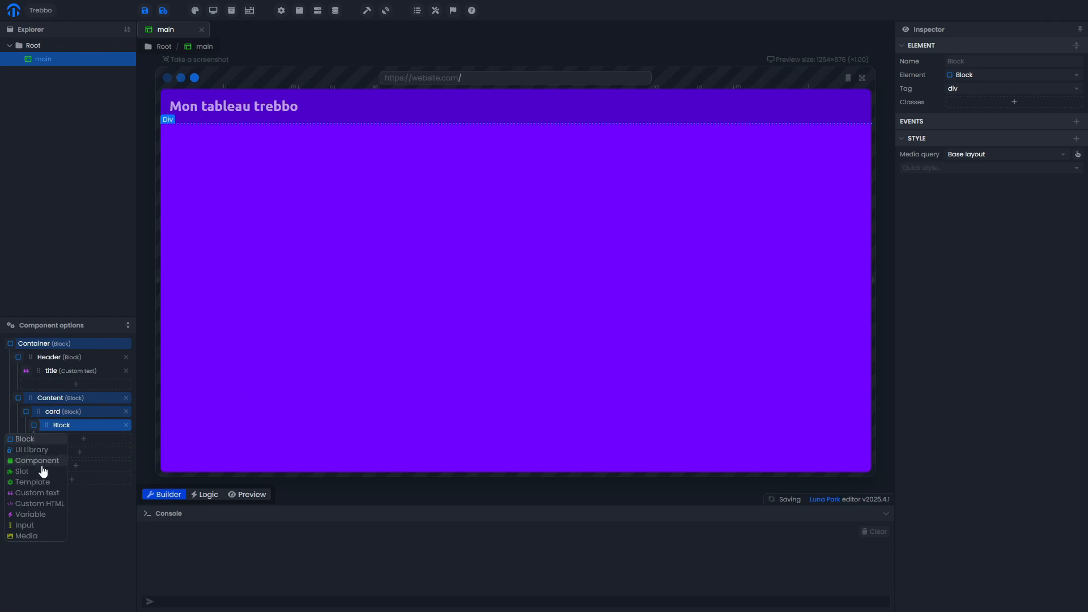
left_click(57, 492)
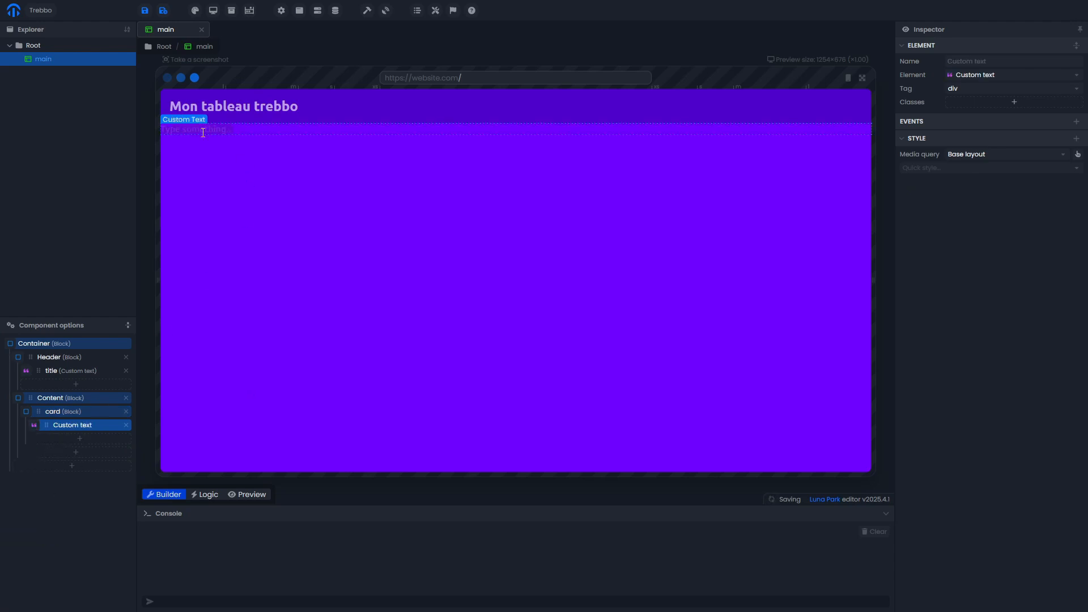
type("à faire")
Set the card block's background color to the theme's Background color.
left_click(103, 414)
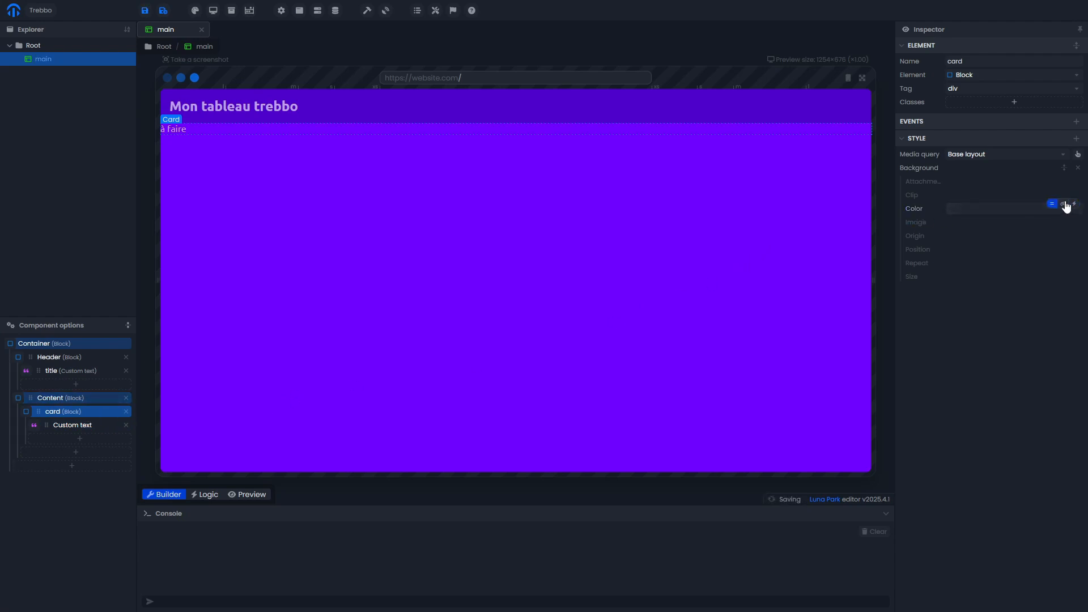
left_click(998, 213)
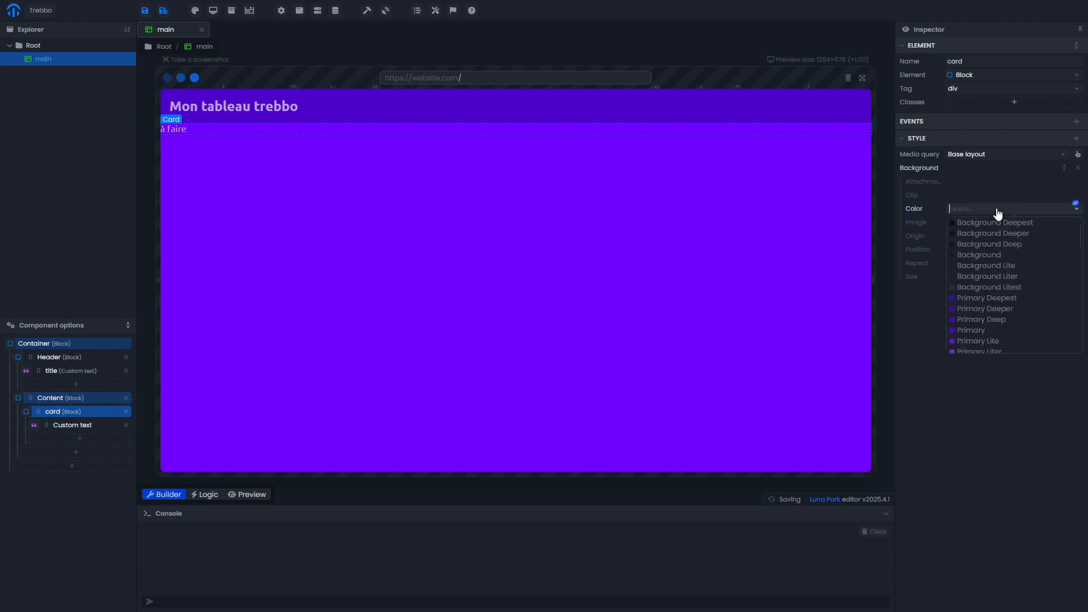
left_click(979, 255)
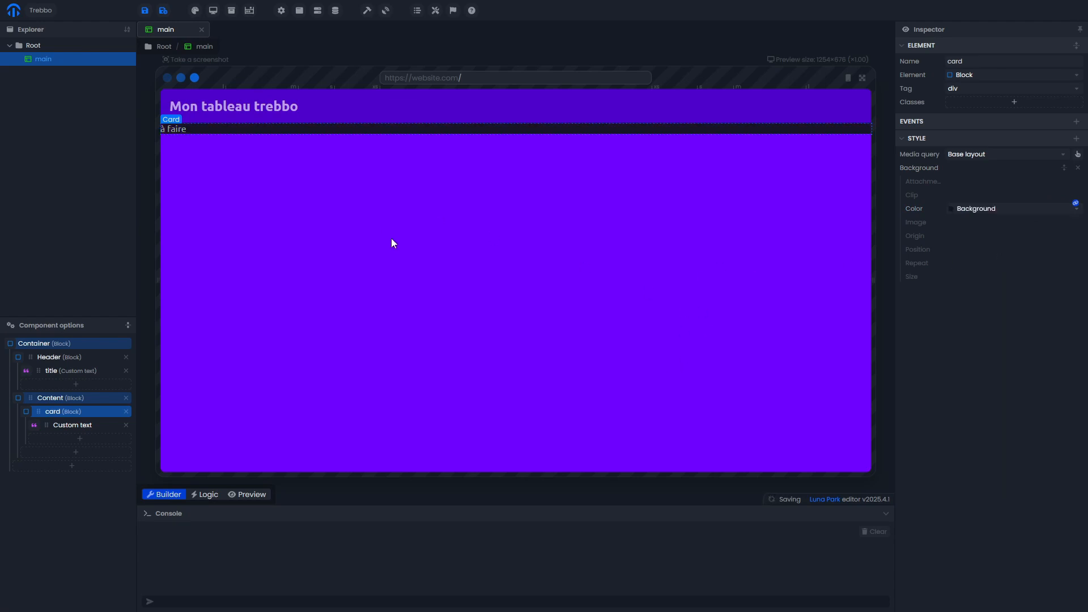
Add a Size style to the card block and set its width to 229 px.
left_click(1077, 138)
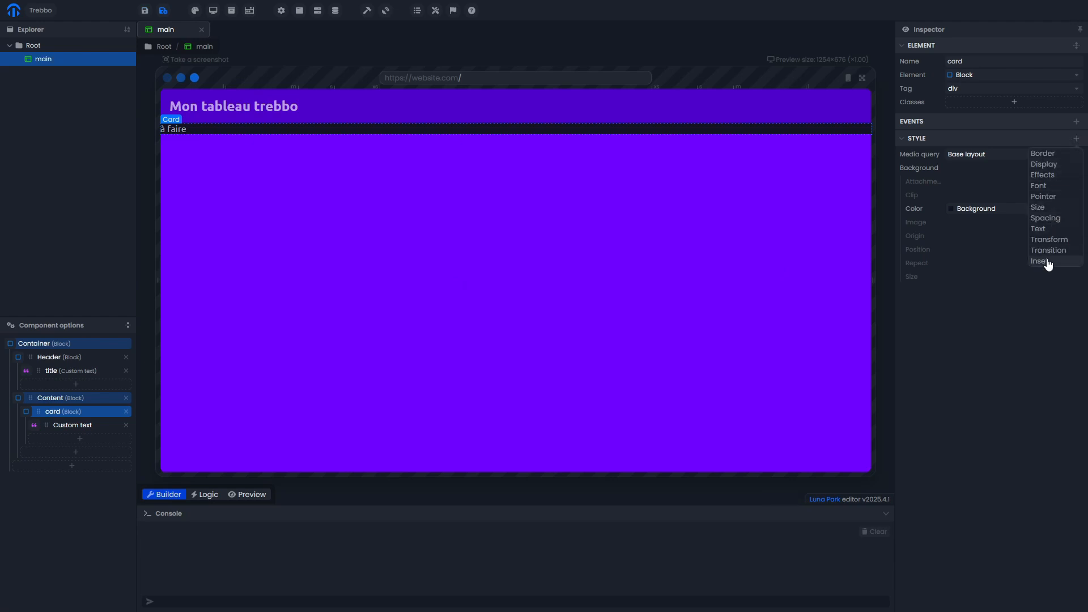
left_click(1042, 208)
left_click(925, 346)
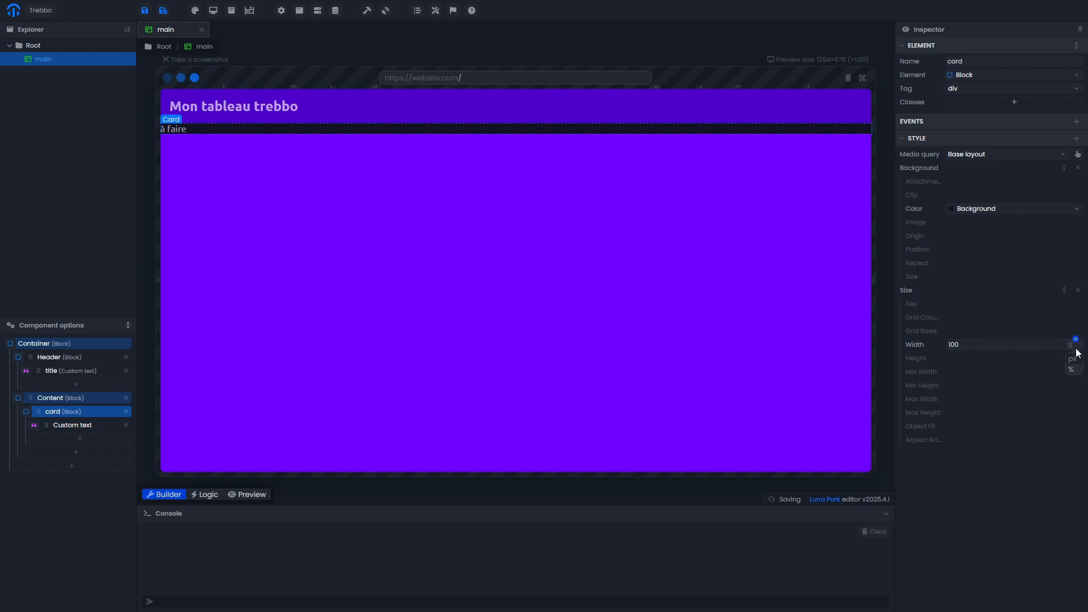
left_click(1072, 361)
left_click_drag(963, 346, 1038, 346)
left_click_drag(1041, 347, 1032, 347)
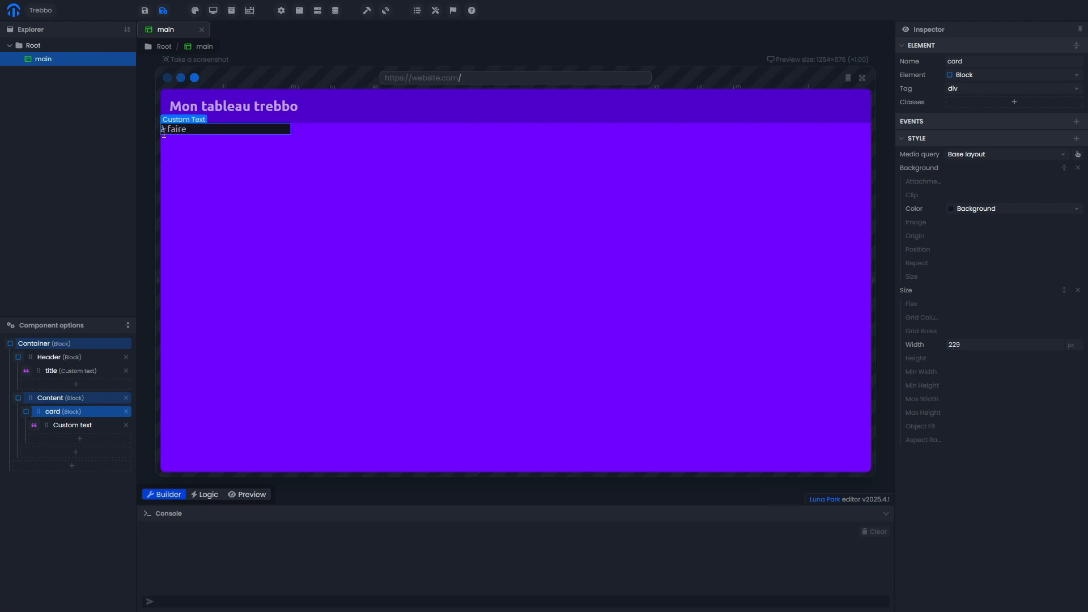
Add a Spacing style to the card block and set its padding to the theme size S - 12px.
left_click(1077, 139)
left_click(1046, 281)
left_click(919, 495)
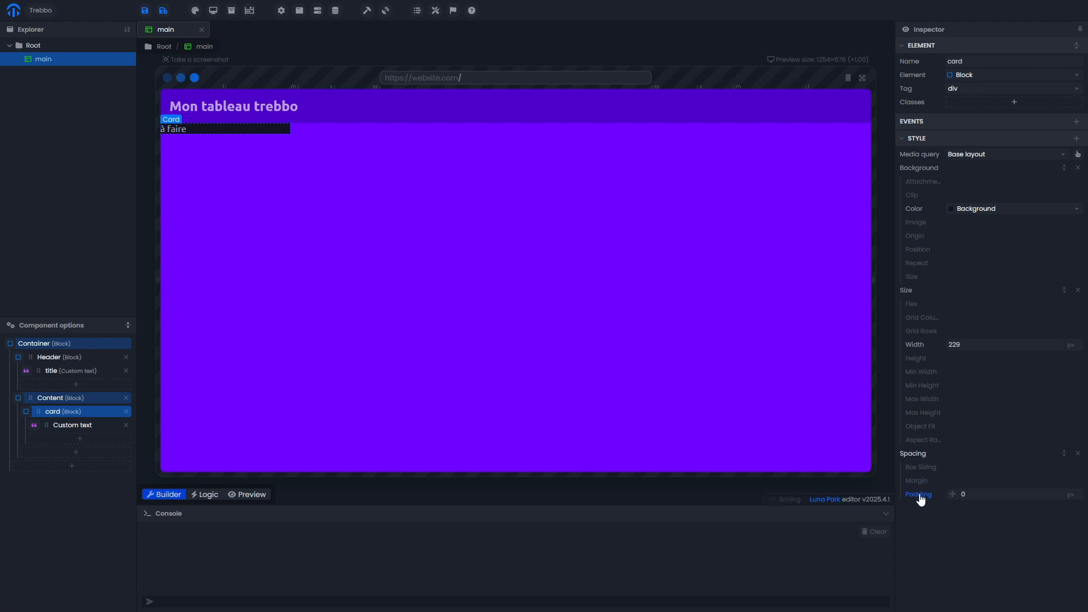
left_click(1039, 498)
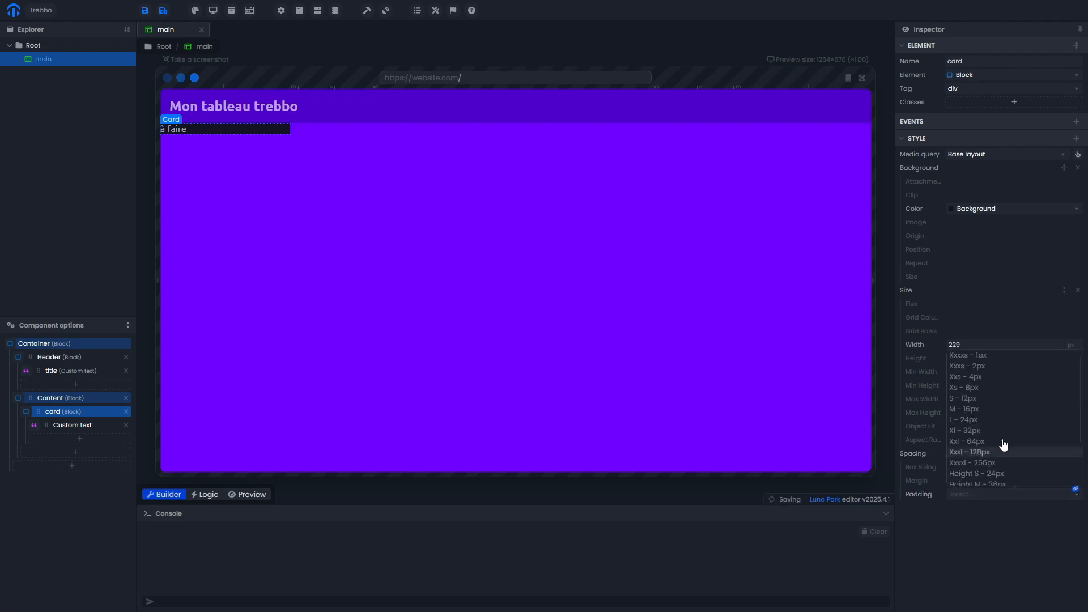
left_click(979, 403)
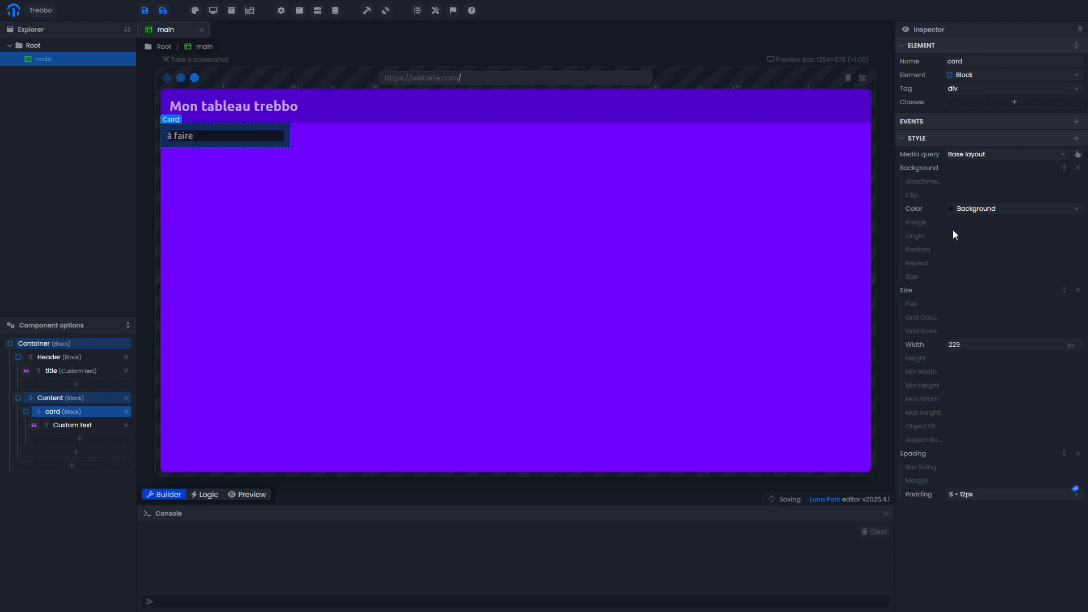
Add a Border style to the card block and set its radius to the theme size S - 12px.
left_click(1077, 139)
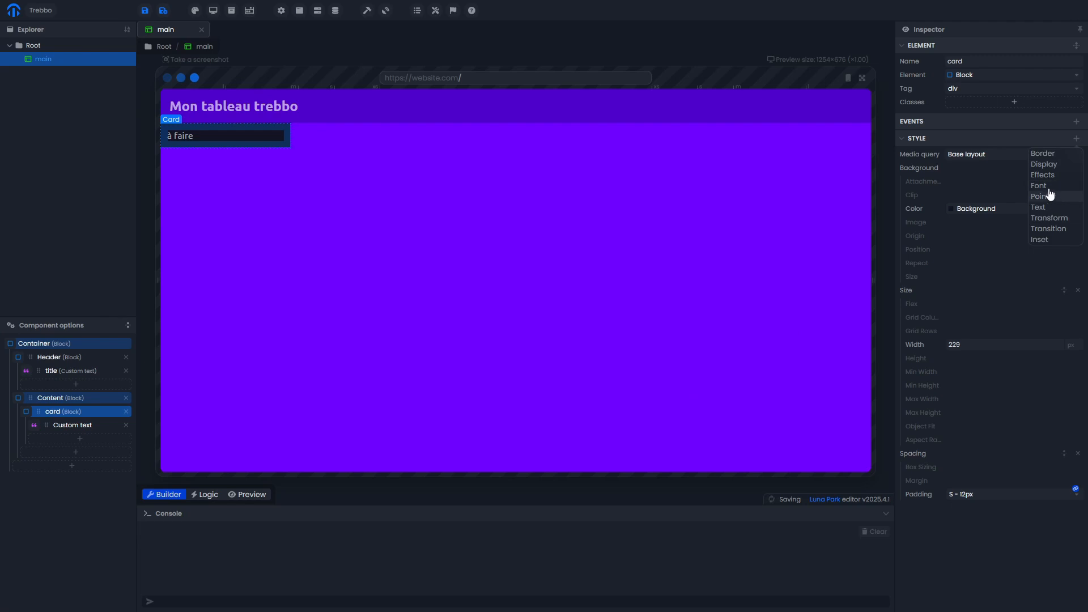
left_click(1052, 153)
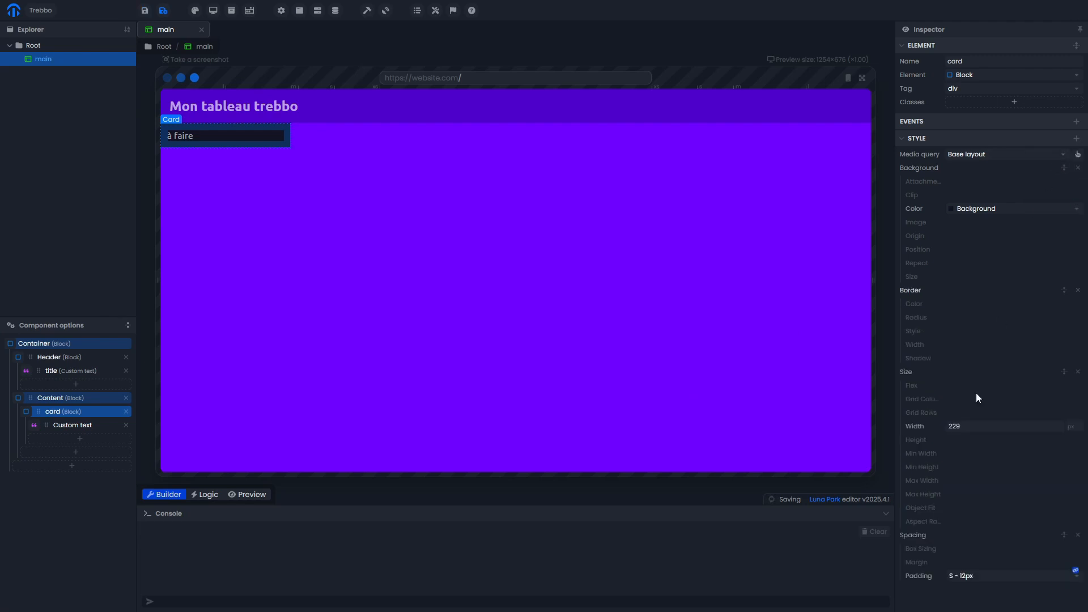
left_click(916, 319)
left_click(1016, 318)
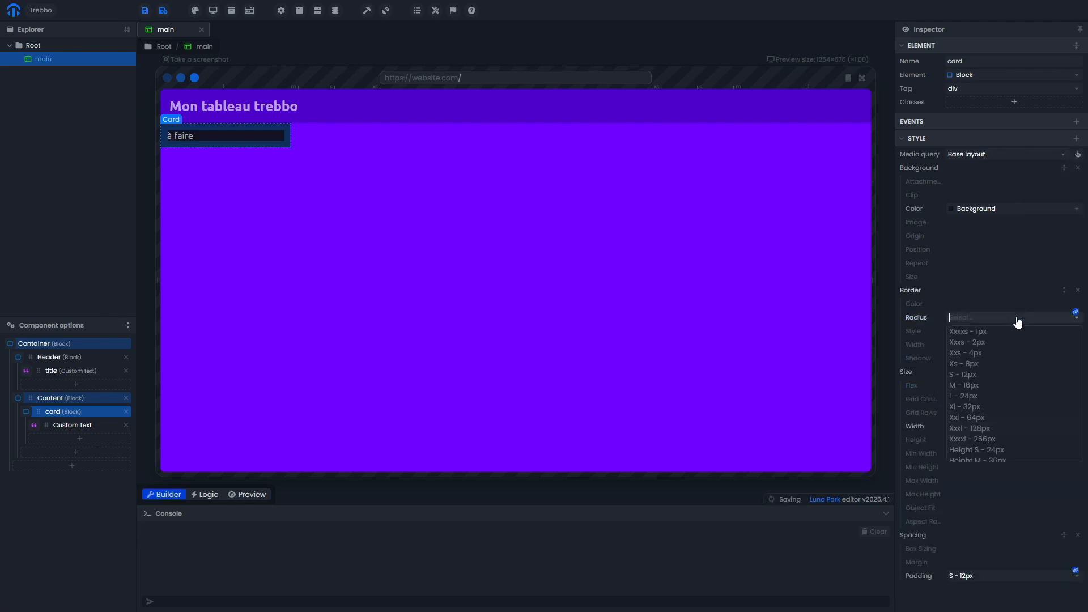
left_click(967, 374)
left_click(612, 371)
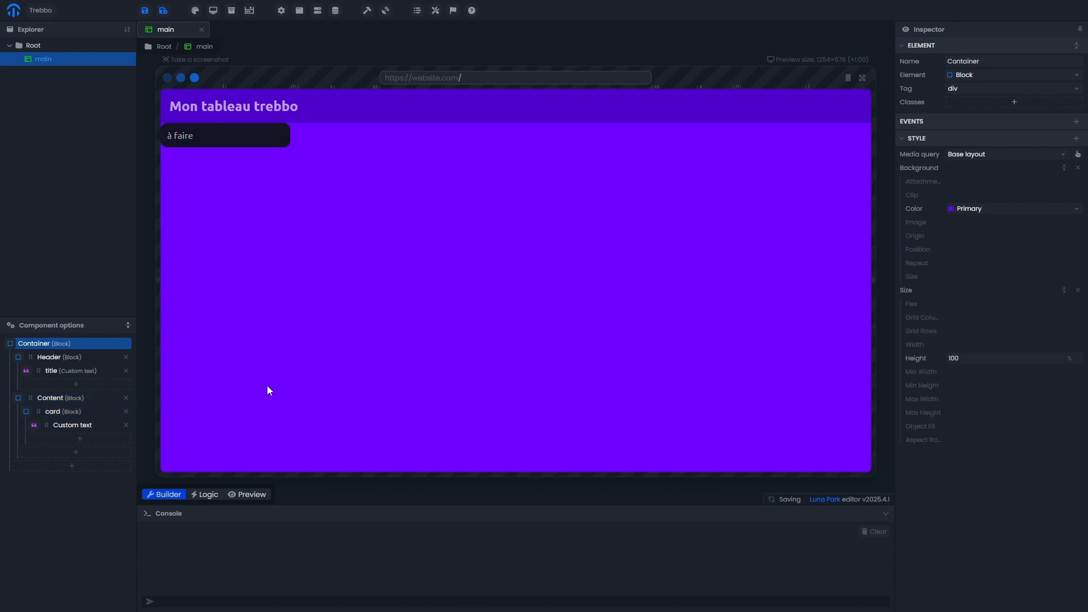
Collapse the card block's unused style properties and add a Display style set to flex with a column direction.
left_click(90, 418)
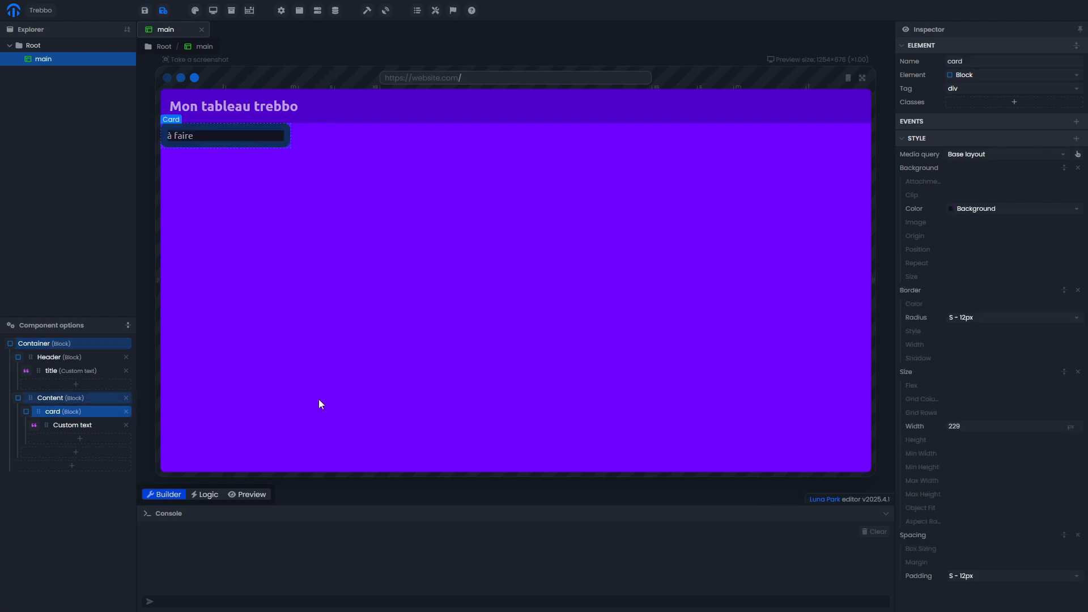
left_click(1064, 169)
left_click(1064, 195)
left_click(1064, 223)
left_click(1064, 250)
left_click(1077, 139)
left_click(1059, 156)
left_click(1026, 237)
left_click(929, 265)
left_click(1030, 265)
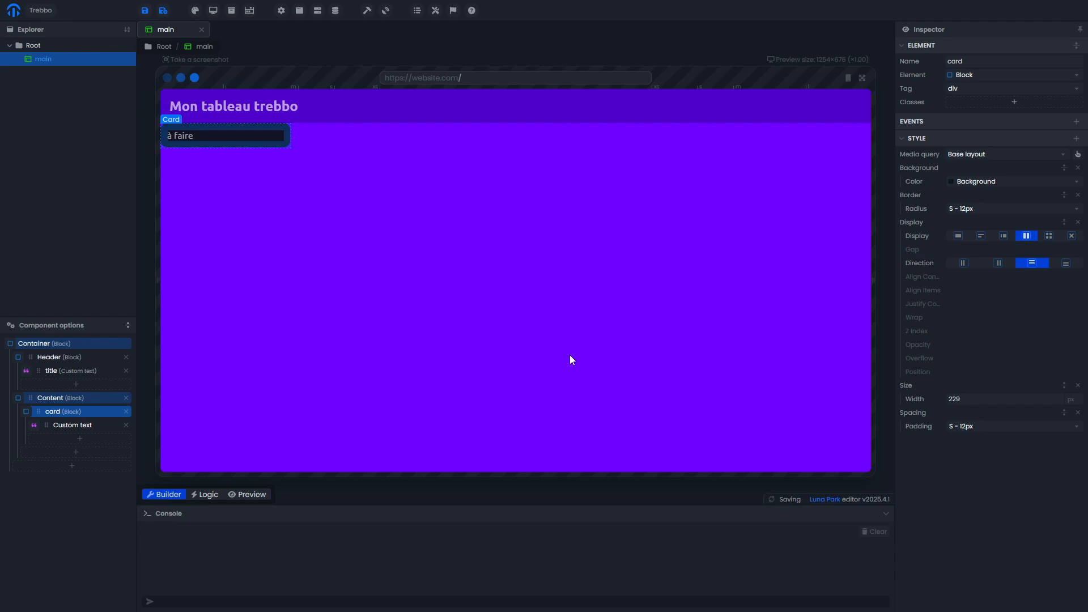
Add a Spacing style to the card's Custom text element and set its padding to the theme size S - 12px.
left_click(93, 426)
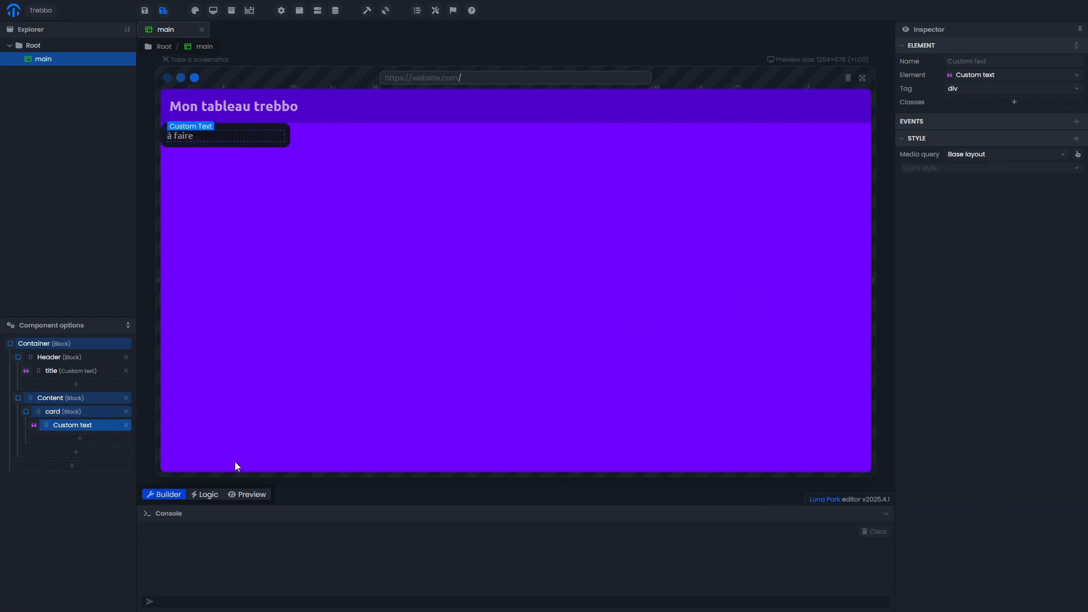
left_click(1077, 139)
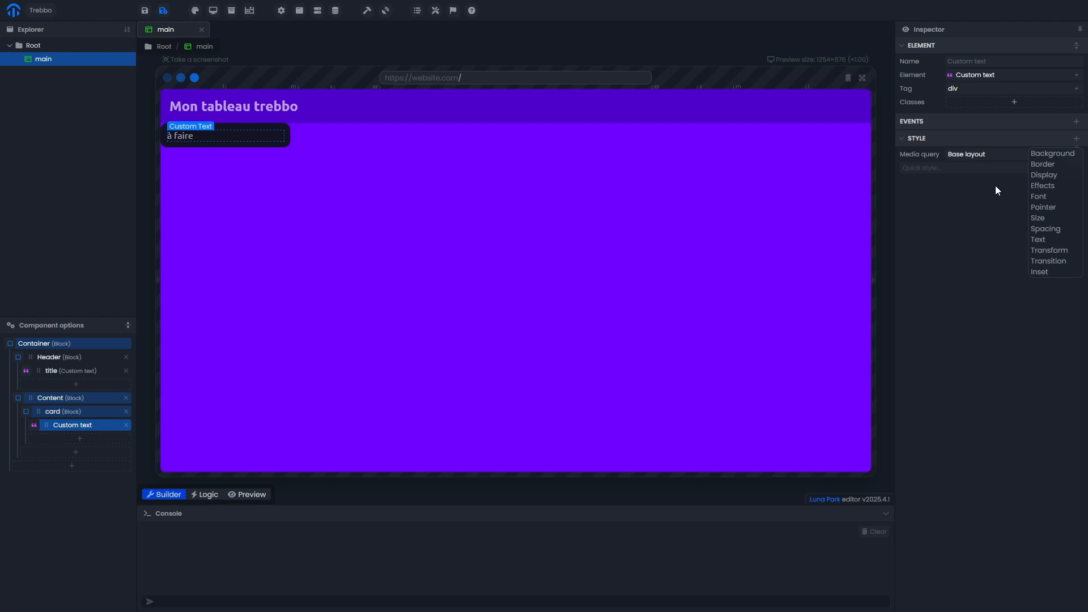
left_click(1049, 230)
left_click(939, 213)
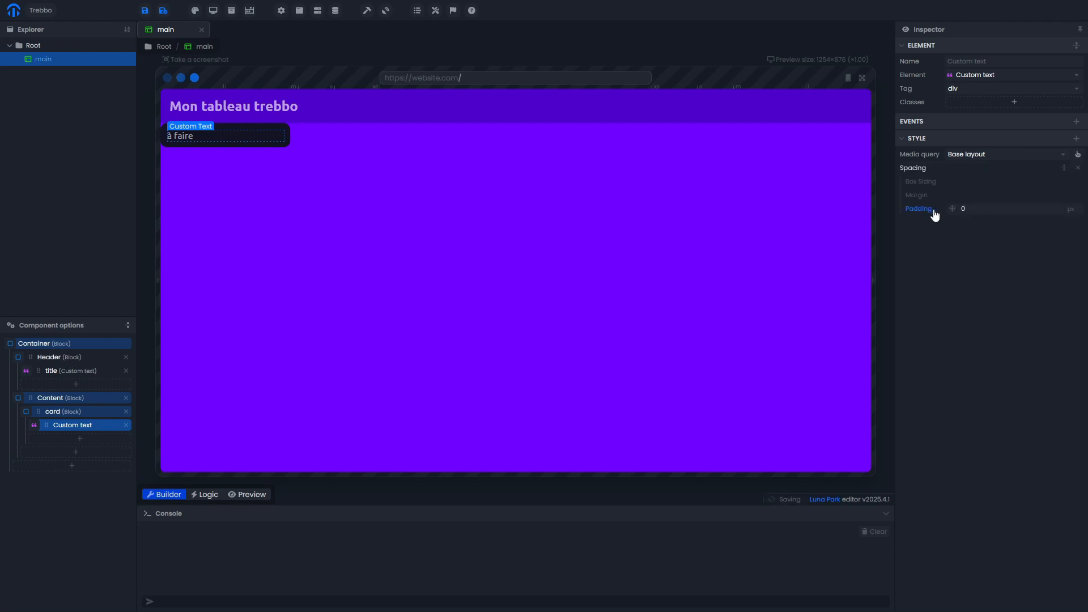
left_click(1079, 216)
left_click(1046, 206)
left_click(1076, 205)
left_click(1066, 205)
left_click(1016, 209)
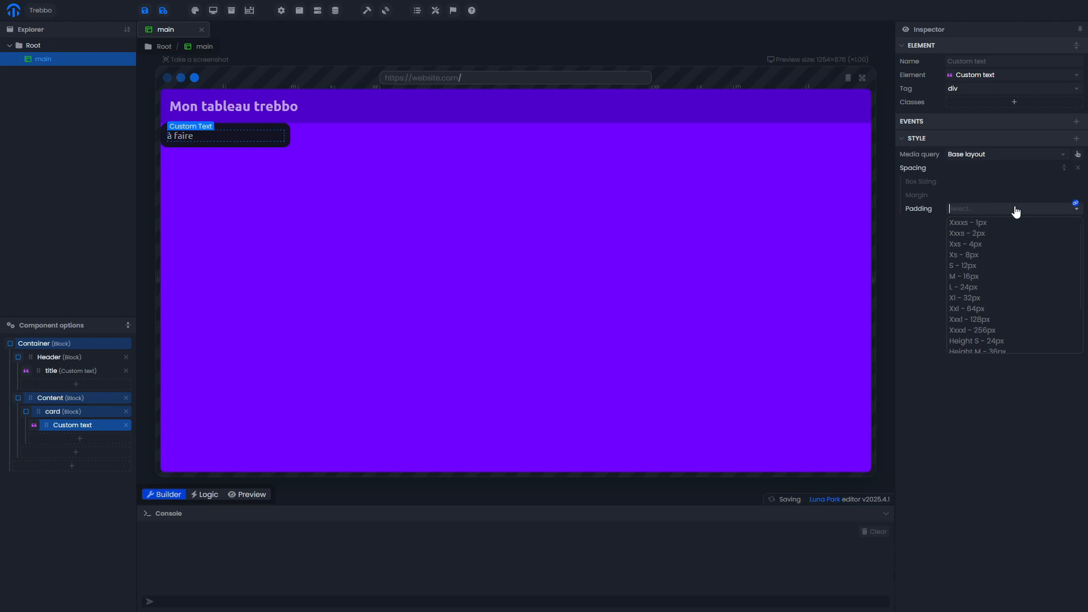
left_click(969, 265)
left_click(730, 236)
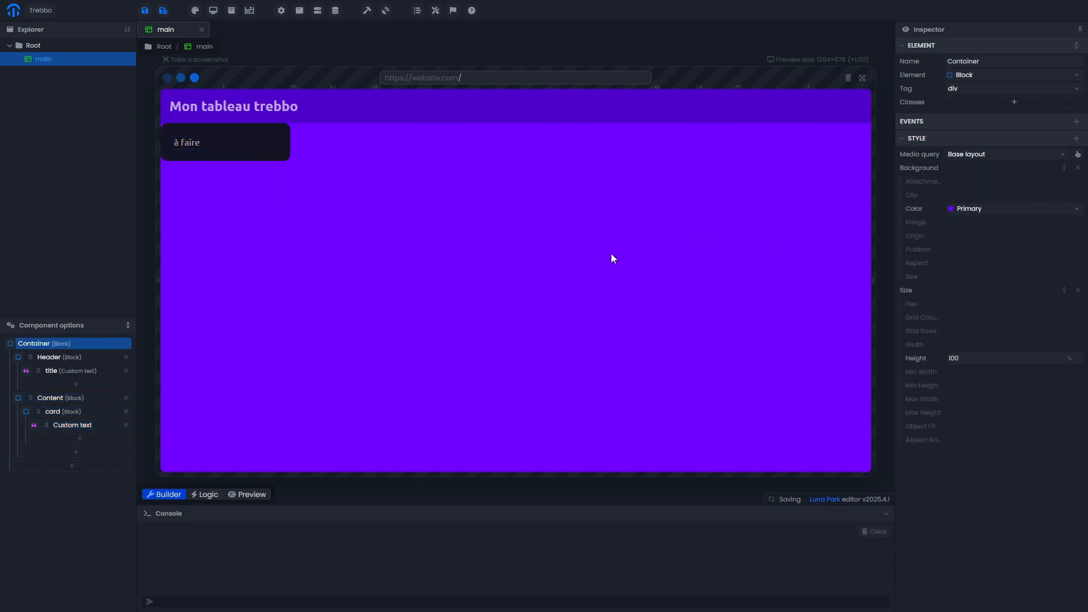
Copy the "à faire" Custom text element and paste it twice into the card block.
left_click(96, 431)
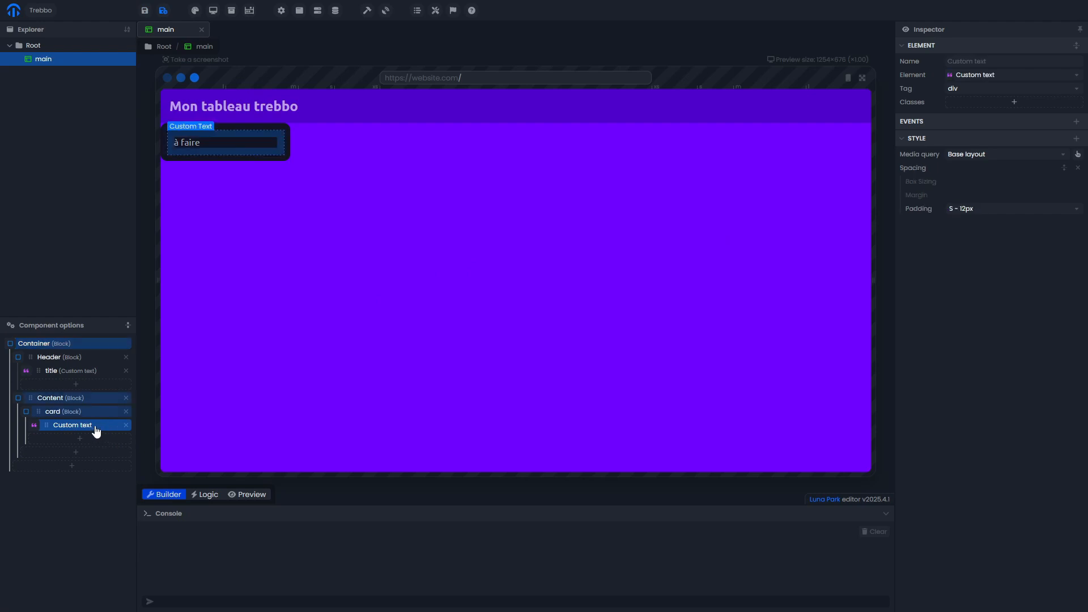
right_click(95, 429)
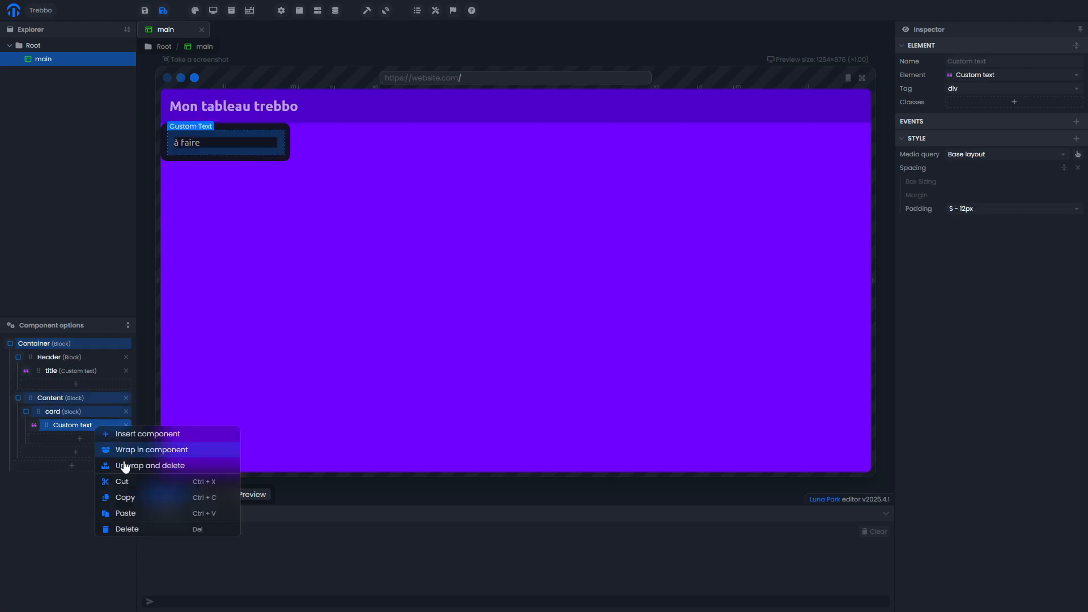
left_click(137, 496)
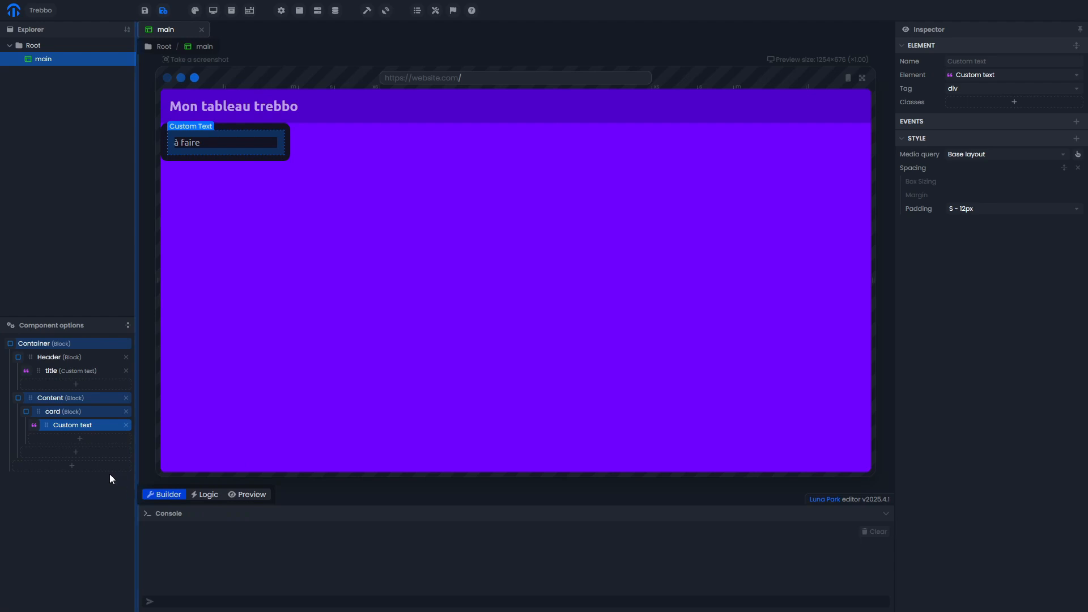
left_click(79, 415)
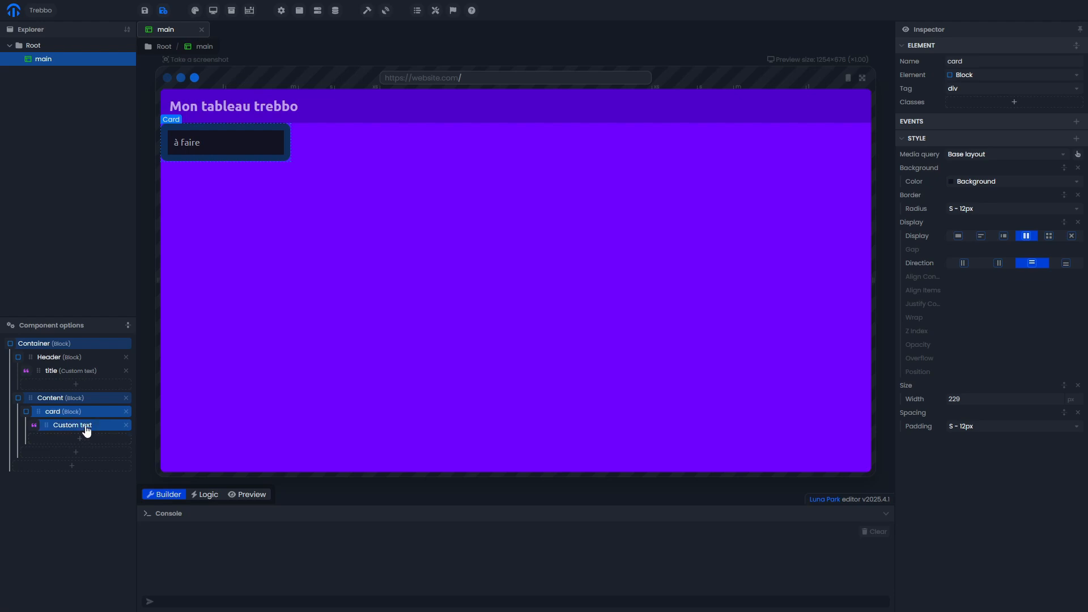
key("ctrl+v")
key("ctrl+v")
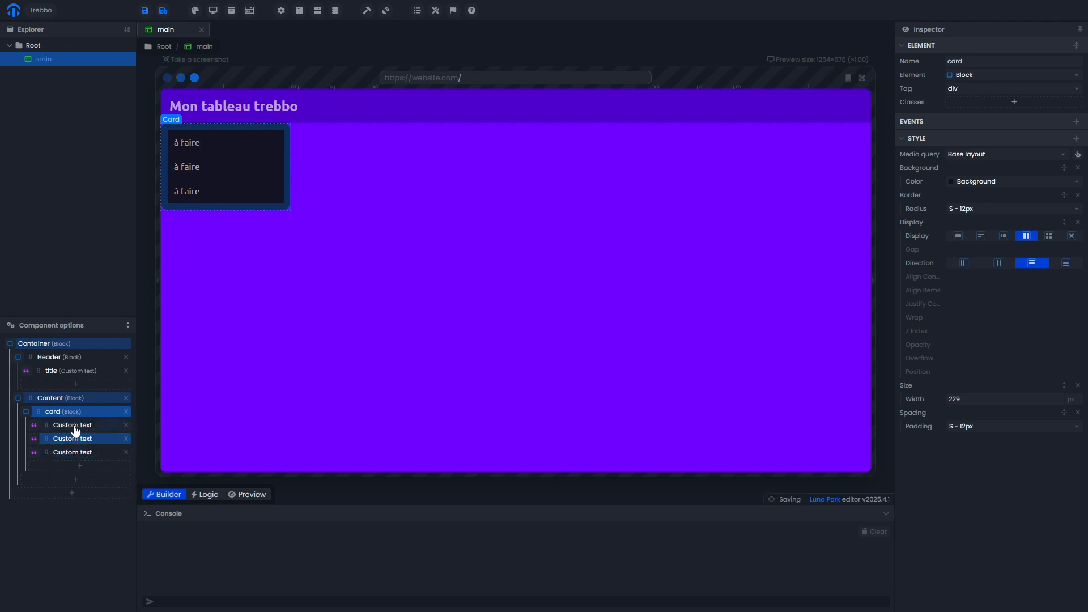
Add a Font style to the card's first Custom text element and make its text bold.
left_click(91, 438)
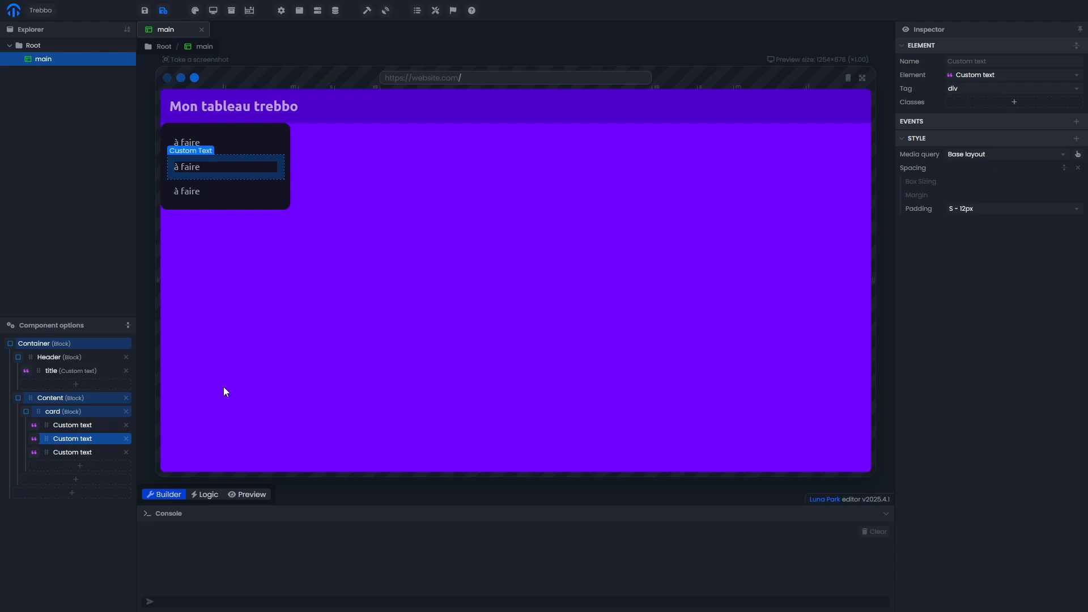
left_click(87, 426)
left_click(1076, 139)
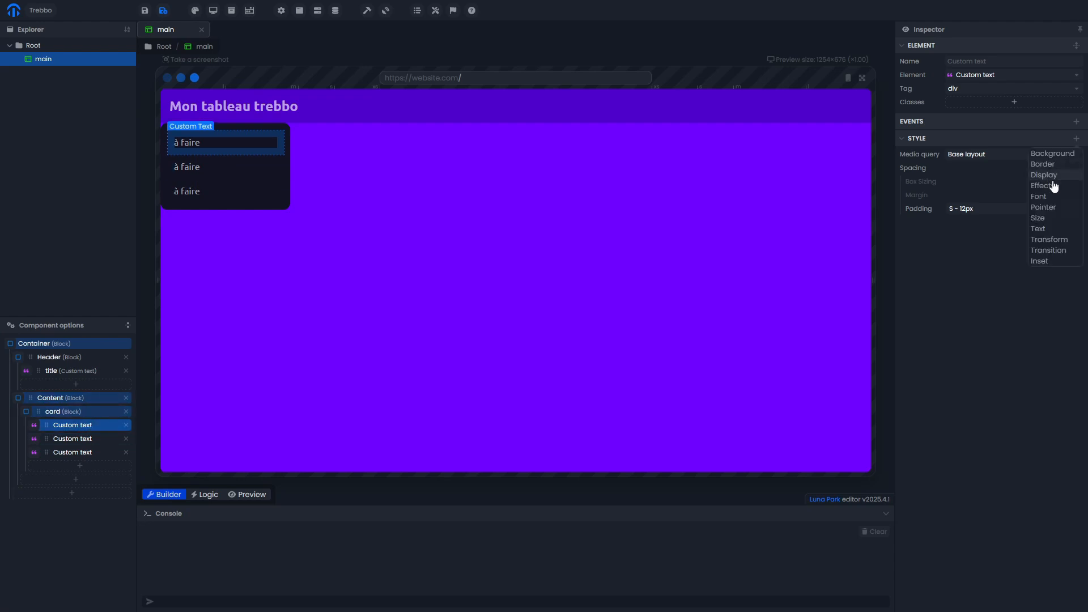
left_click(1049, 198)
left_click(930, 266)
left_click(1004, 270)
left_click(982, 295)
Add a Background style to the card's second Custom text element and set its color to the theme's Background Liter.
left_click(235, 170)
left_click(1077, 140)
left_click(1053, 156)
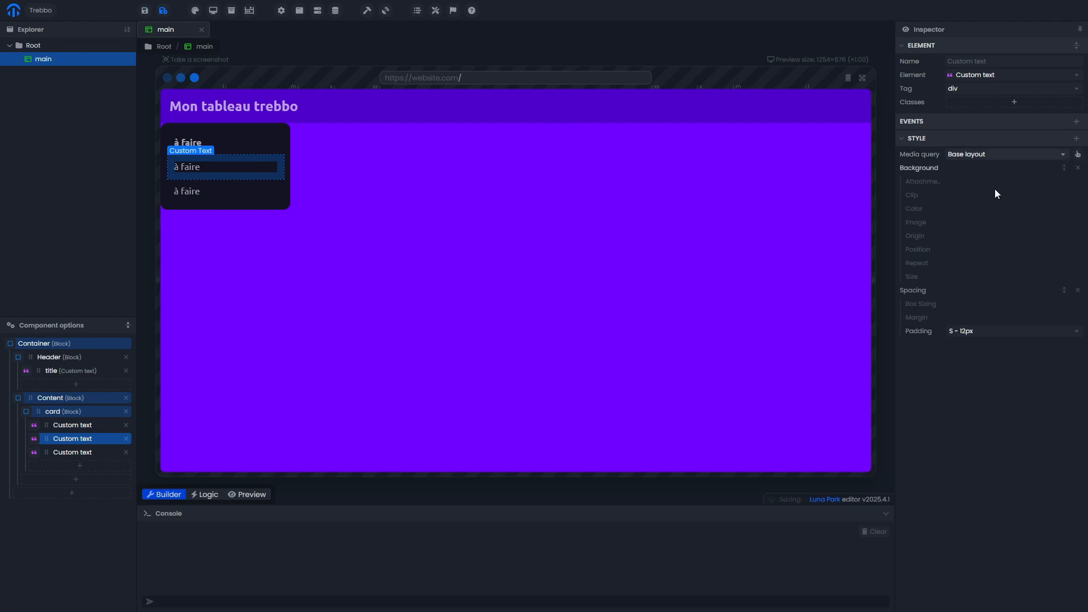
left_click(915, 209)
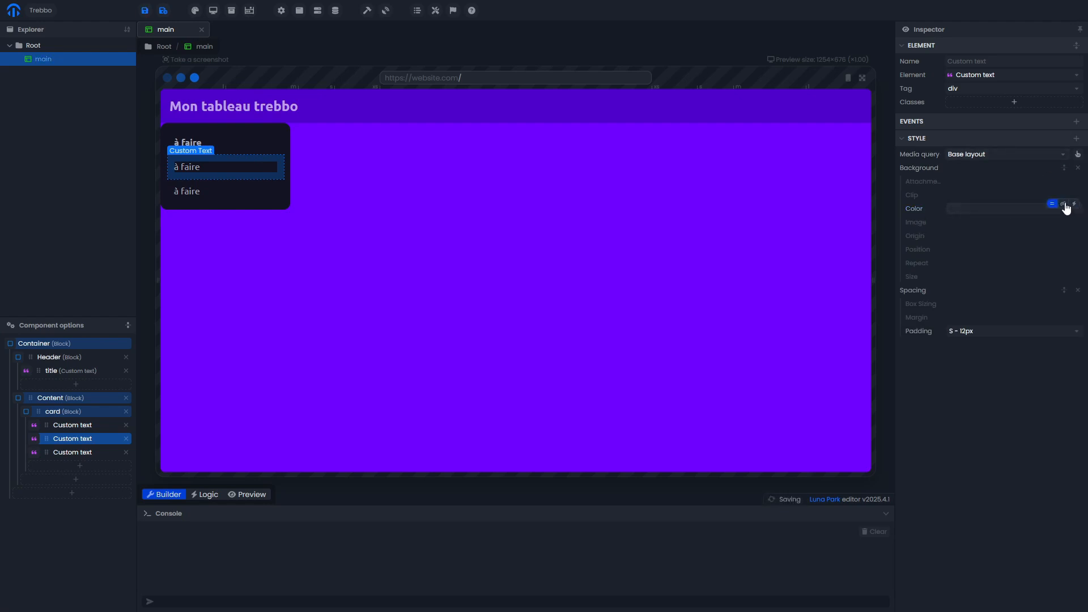
left_click(1015, 210)
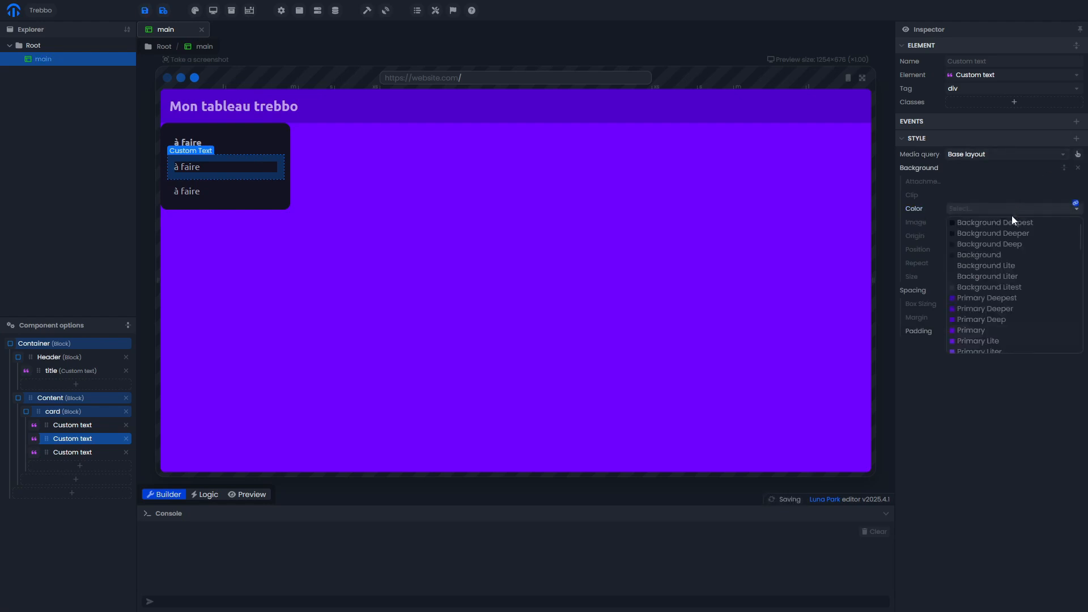
left_click(986, 267)
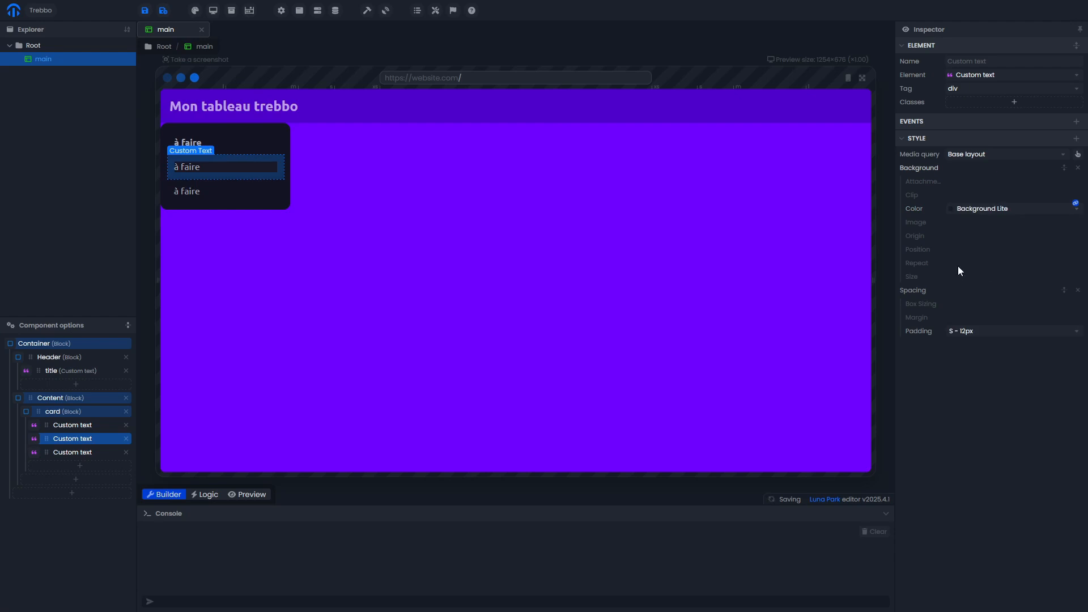
left_click(642, 253)
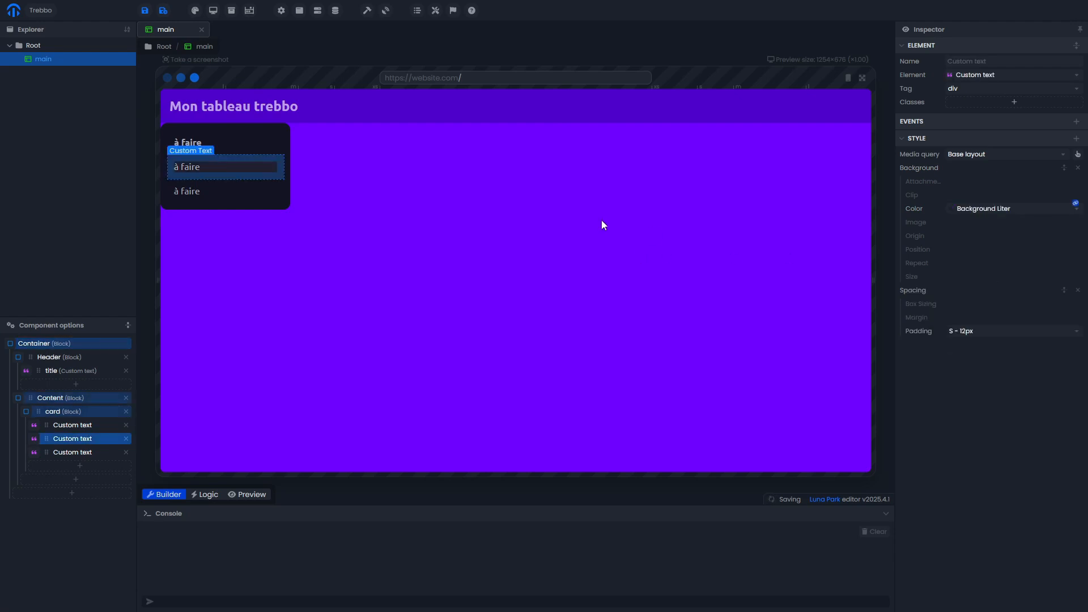
left_click(543, 220)
Add a Border style to the card's second Custom text element and set its radius to S - 12px.
left_click(276, 176)
left_click(1077, 138)
left_click(1061, 154)
left_click(916, 317)
left_click(1067, 317)
left_click(974, 379)
left_click(512, 281)
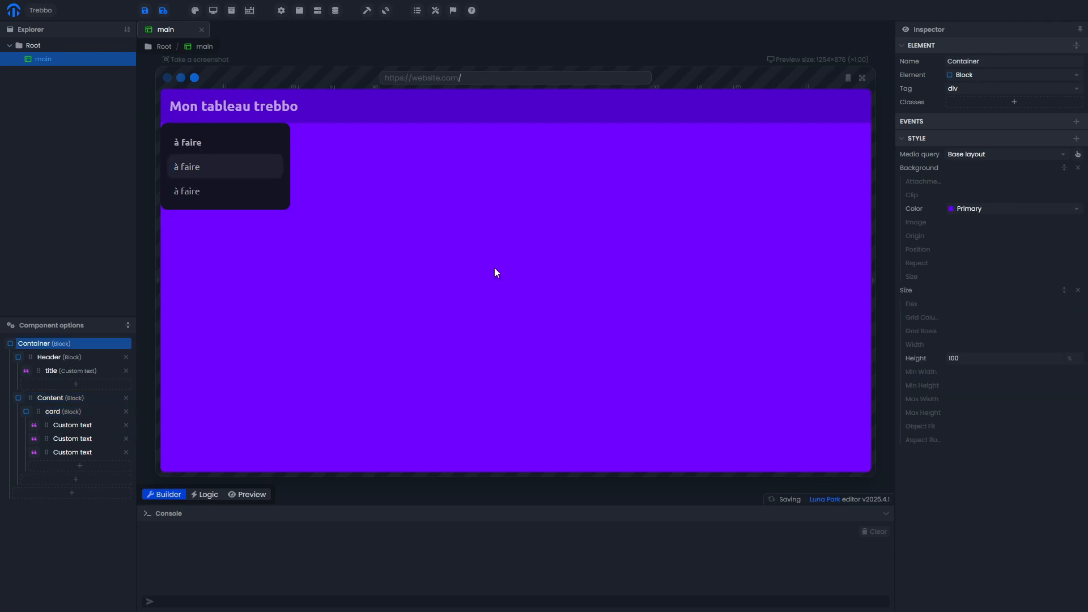
Replace the text of the card's second Custom text element with "Planning du projet".
left_click(200, 169)
double_click(199, 171)
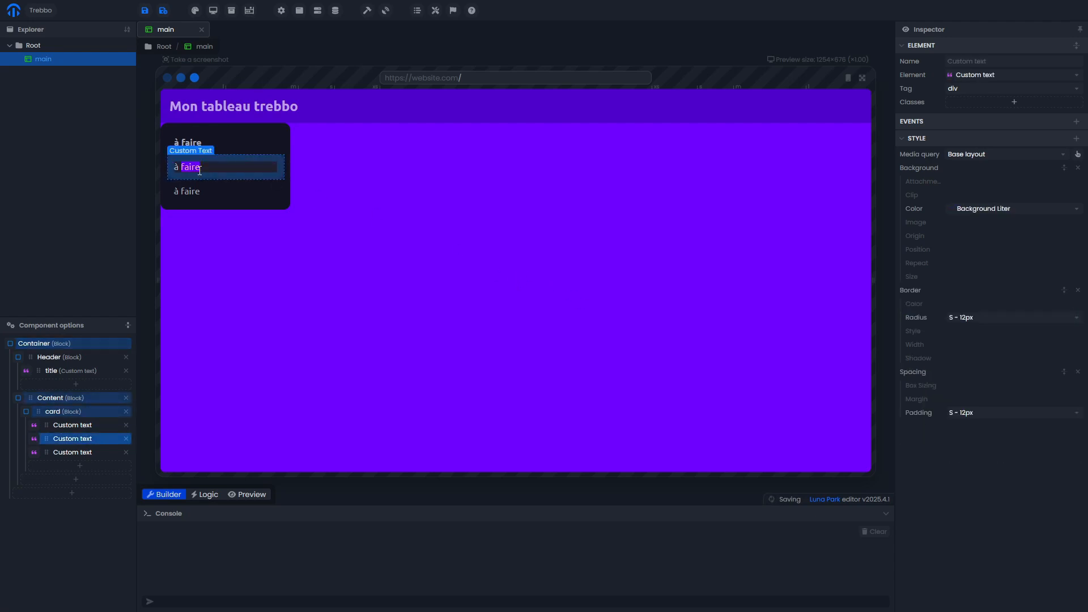
key("BackSpace")
key("BackSpace")
key("BackSpace")
type("Planning du projet")
Replace the text of the card's third Custom text element with "+ Ajouter une carte".
left_click(202, 194)
triple_click(191, 193)
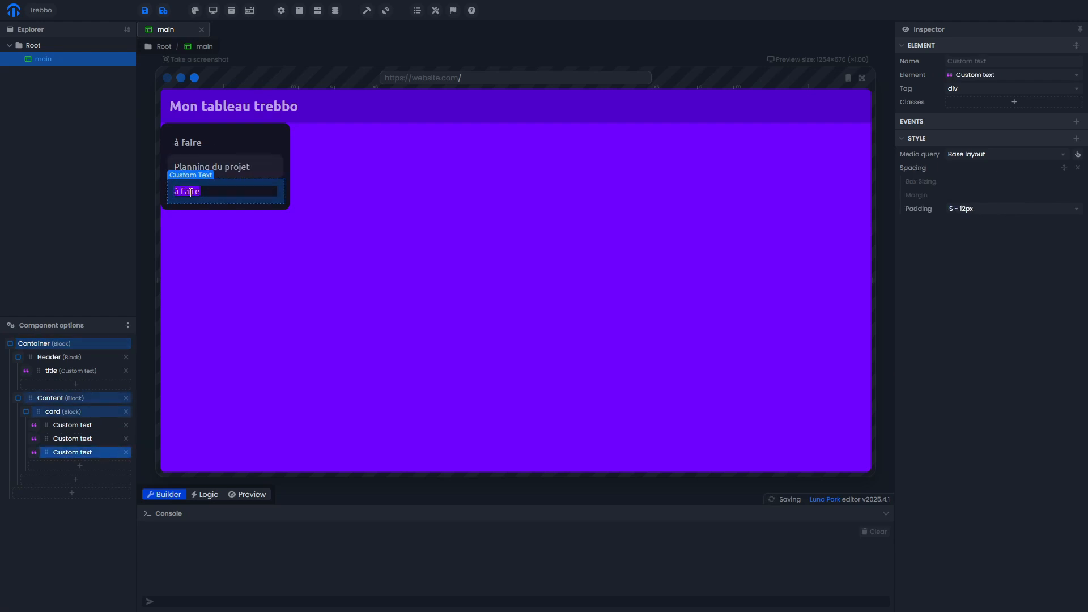
type("+ Ajouter une carte")
left_click(365, 327)
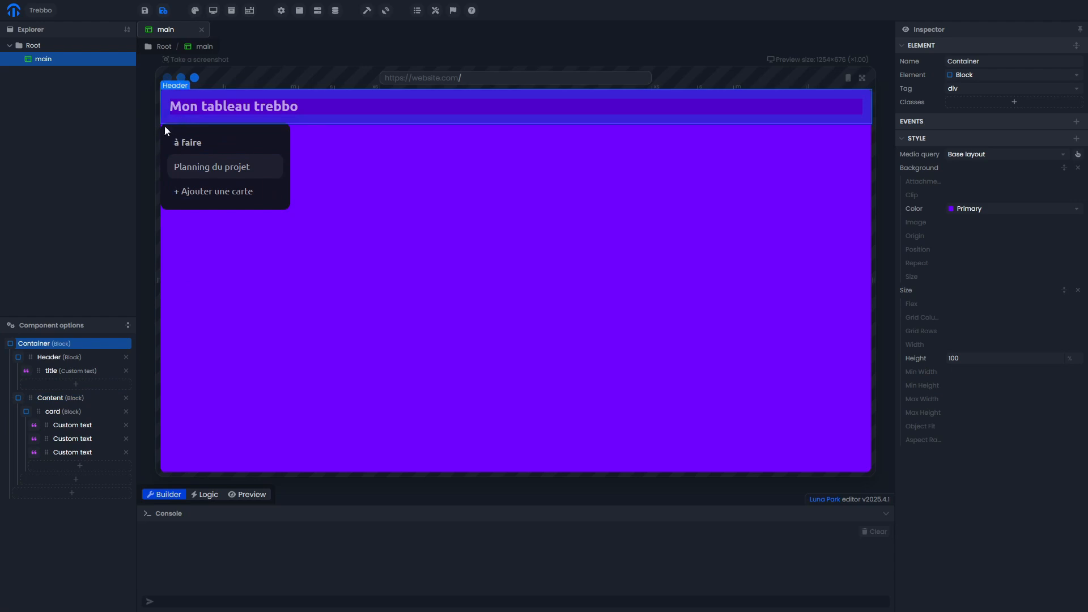
Add a Spacing style to the Content block and set its padding to the theme size S - 12px.
left_click(101, 399)
left_click(1076, 139)
left_click(1046, 229)
left_click(925, 210)
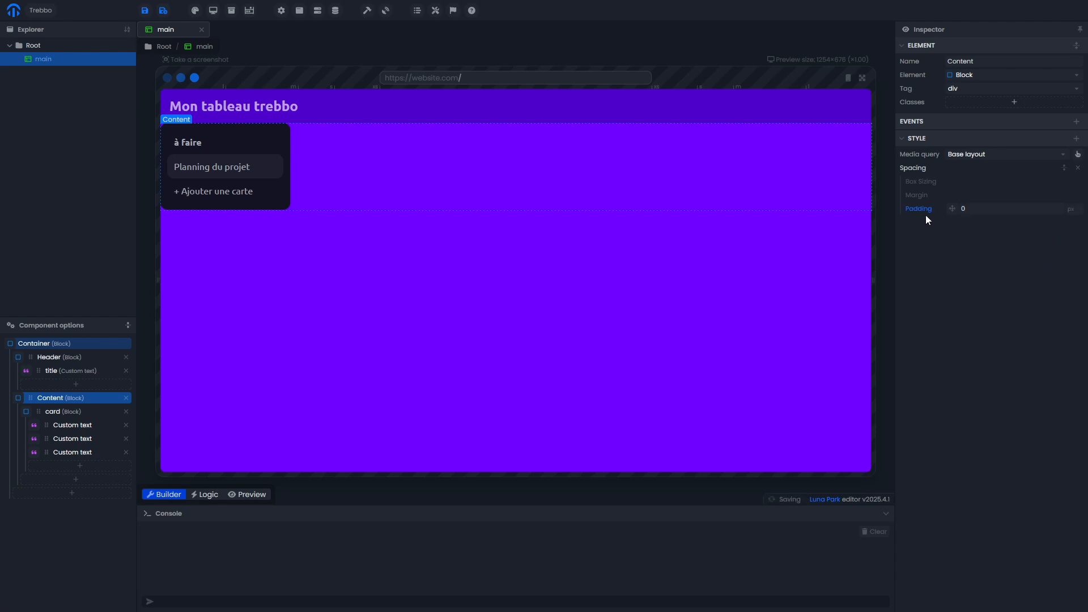
left_click(1077, 209)
left_click(1043, 259)
left_click(641, 369)
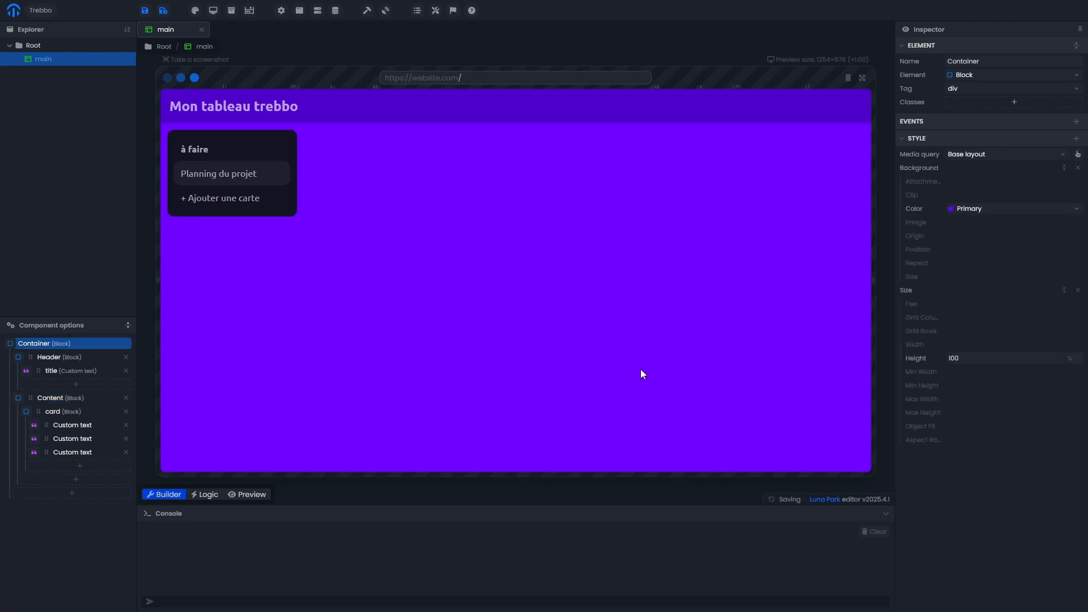
Preview the page and add a Pointer style with the pointer cursor to the card's second Custom text element.
left_click(255, 495)
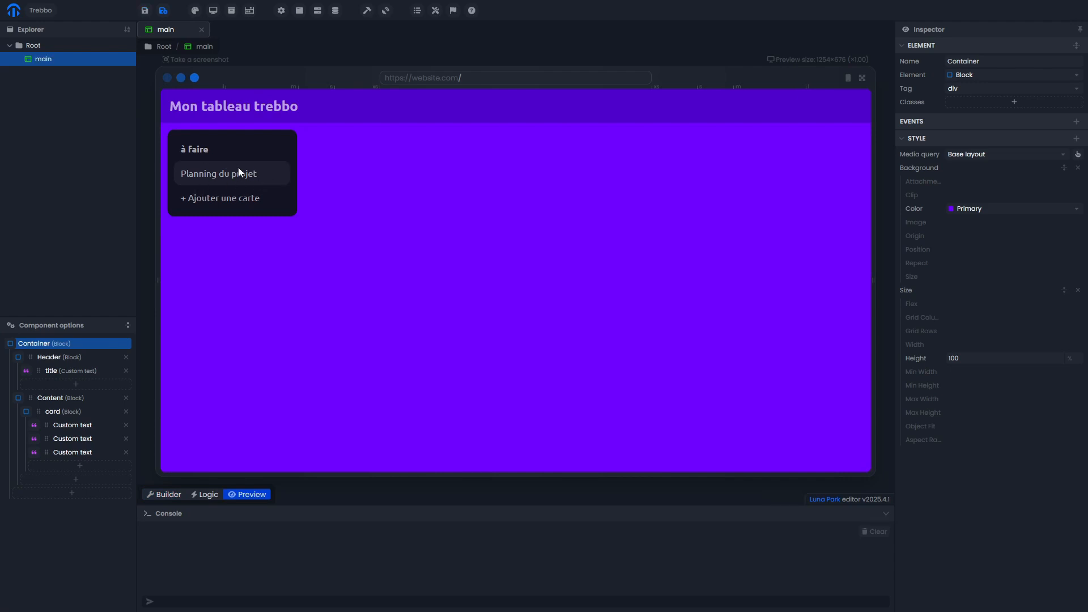
left_click(72, 440)
left_click(1077, 139)
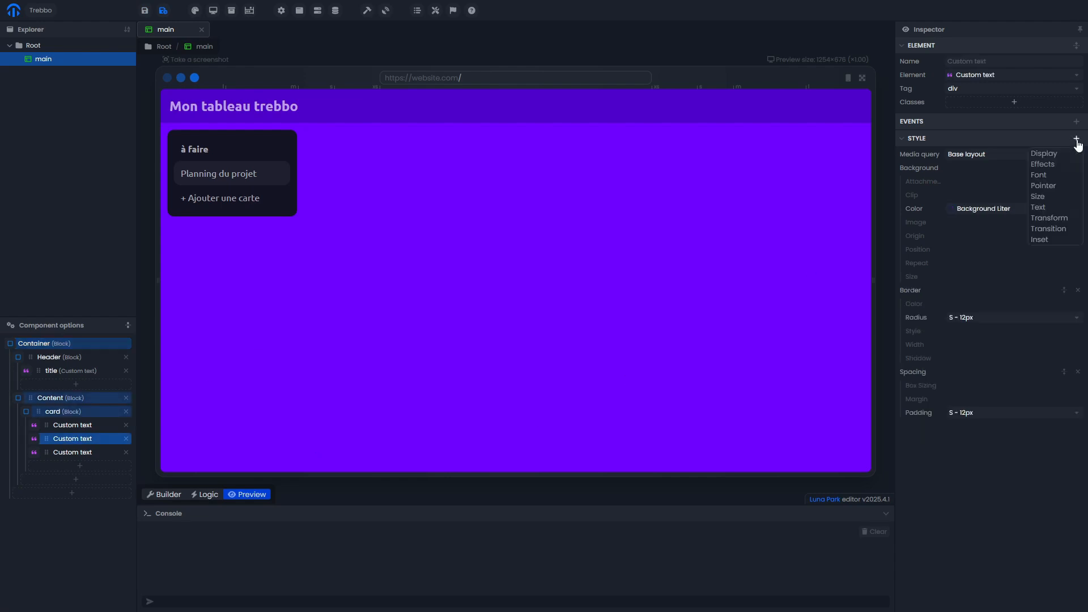
left_click(1042, 223)
left_click(1060, 386)
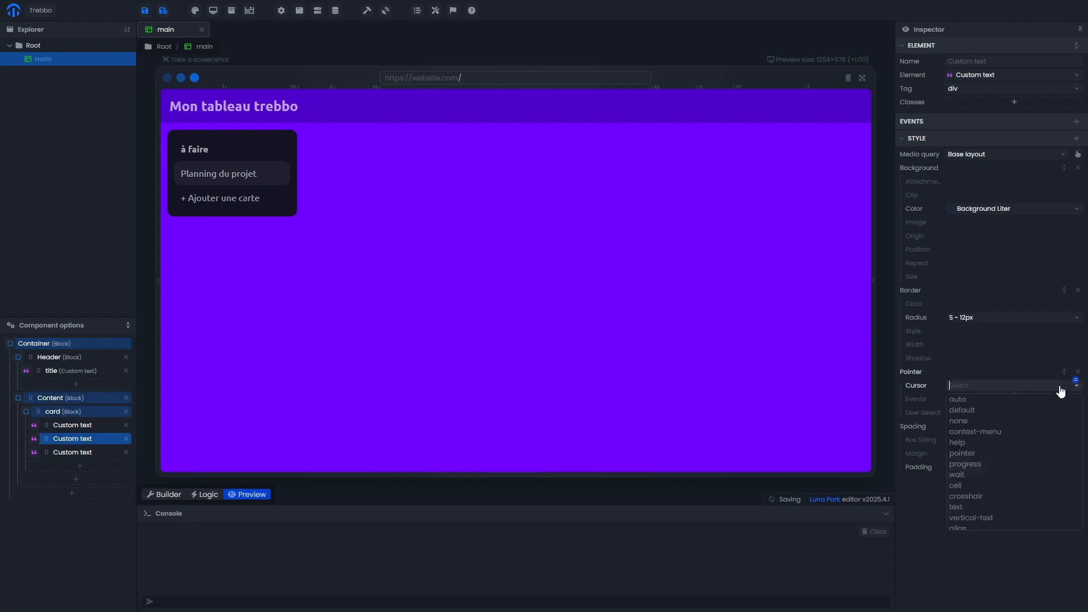
left_click(978, 443)
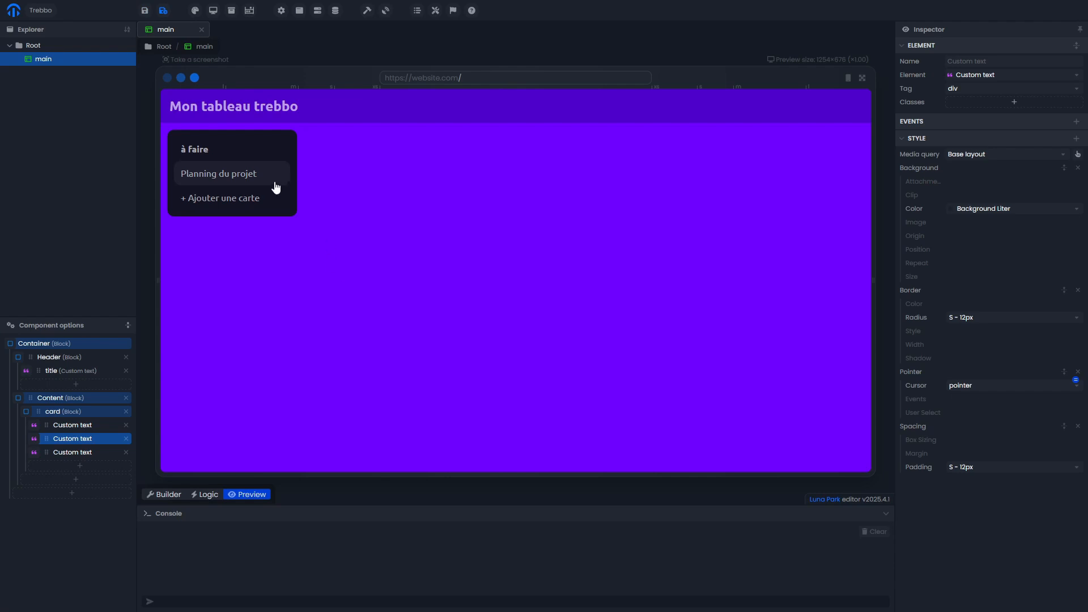
Add a Background style for the hover state of the "Planning du projet" text and set its color to Background Litest.
left_click(1077, 154)
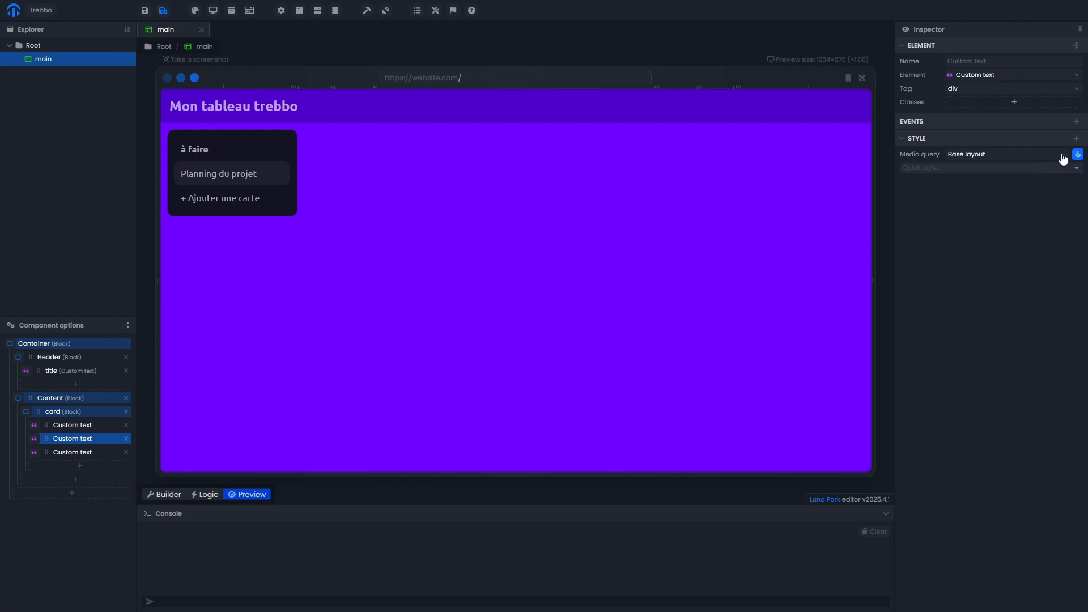
left_click(1077, 138)
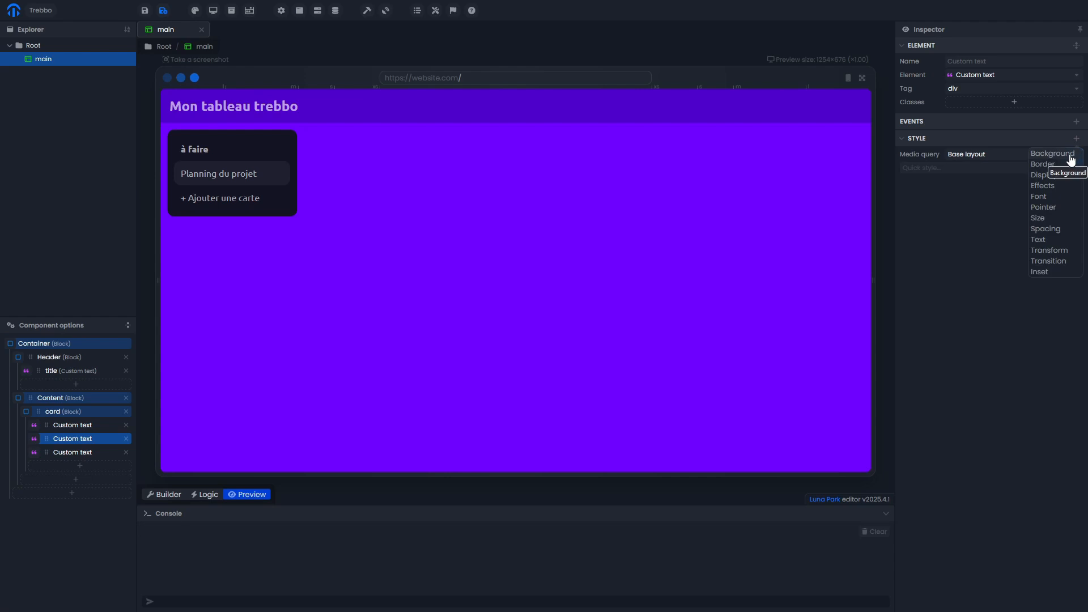
left_click(1071, 161)
left_click(914, 208)
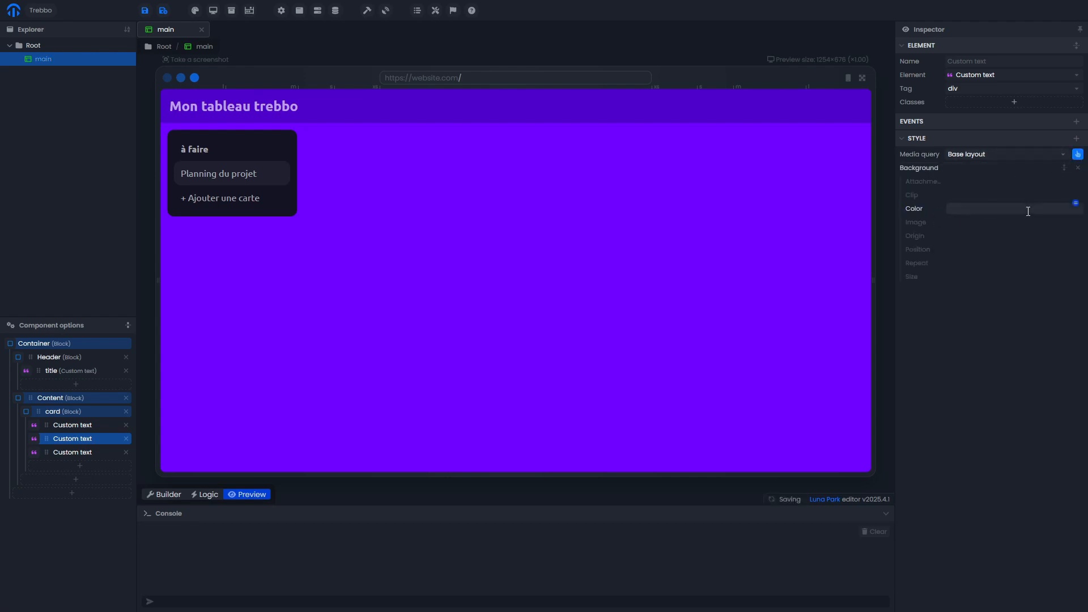
left_click(1063, 203)
left_click(1045, 208)
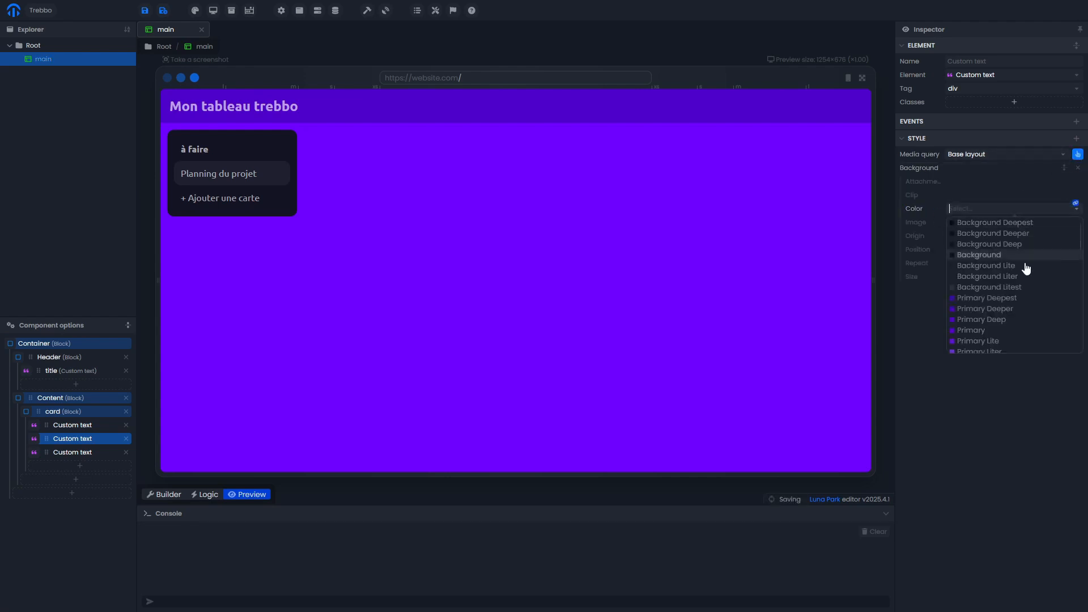
left_click(1020, 287)
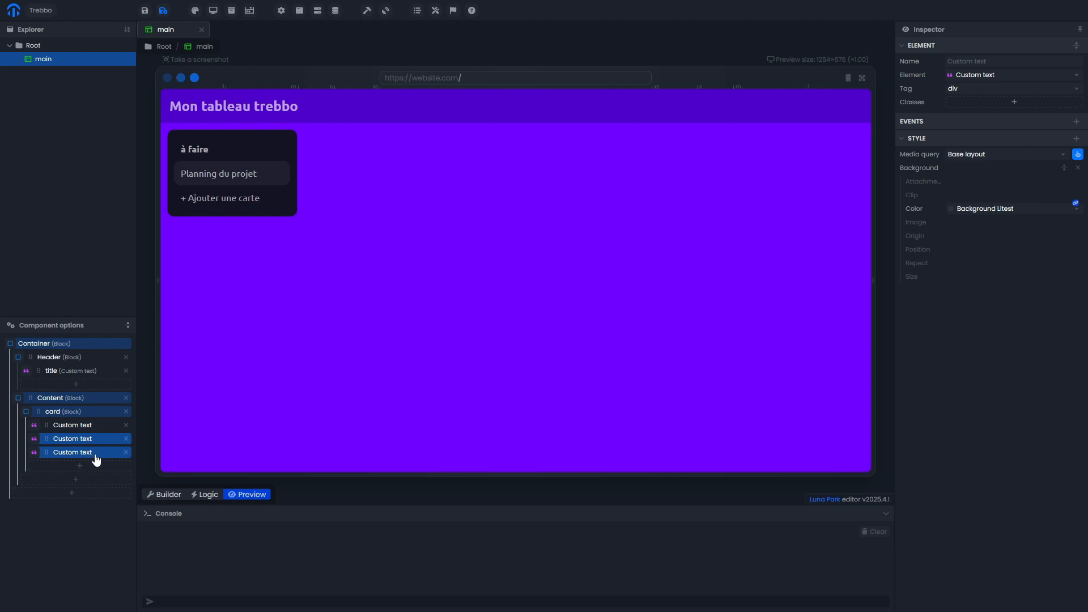
Compare the "+ Ajouter une carte" row with the one on the reference Trello board.
left_click_drag(181, 198, 189, 198)
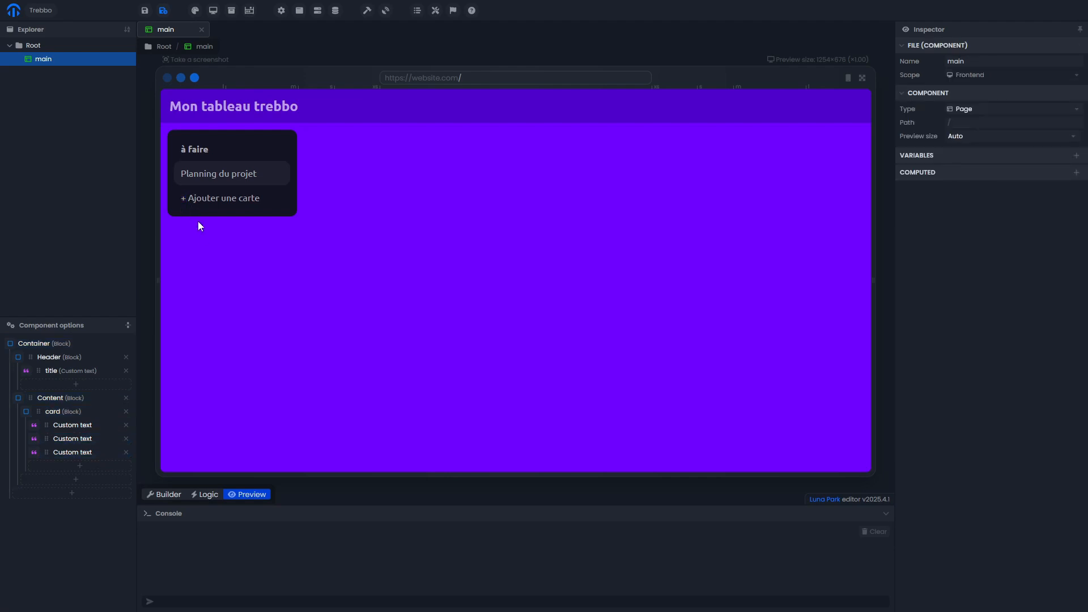
left_click(216, 13)
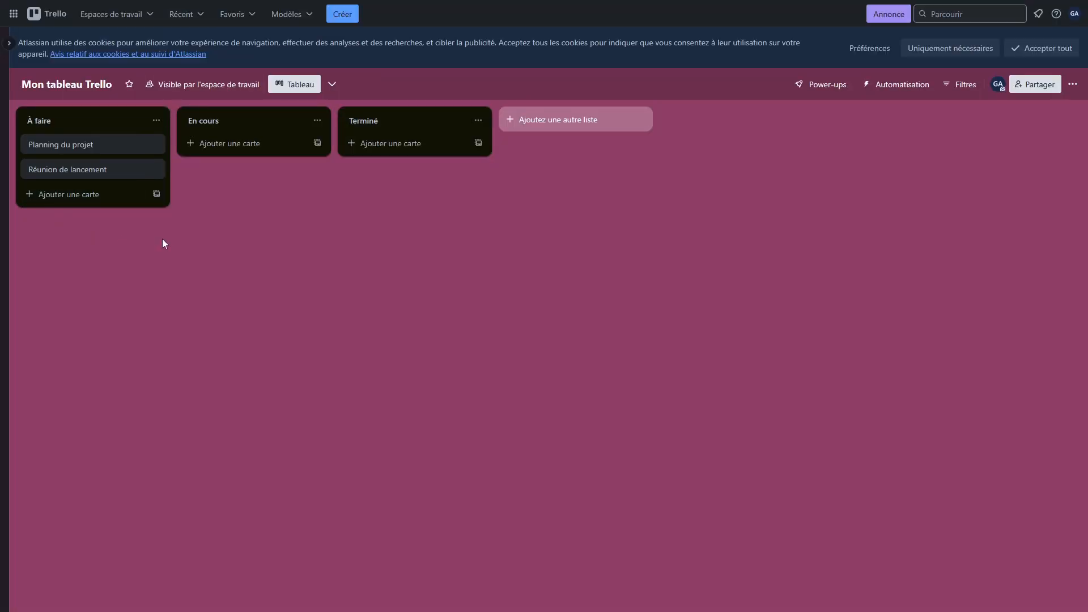
mouse_move(103, 3)
key("F11")
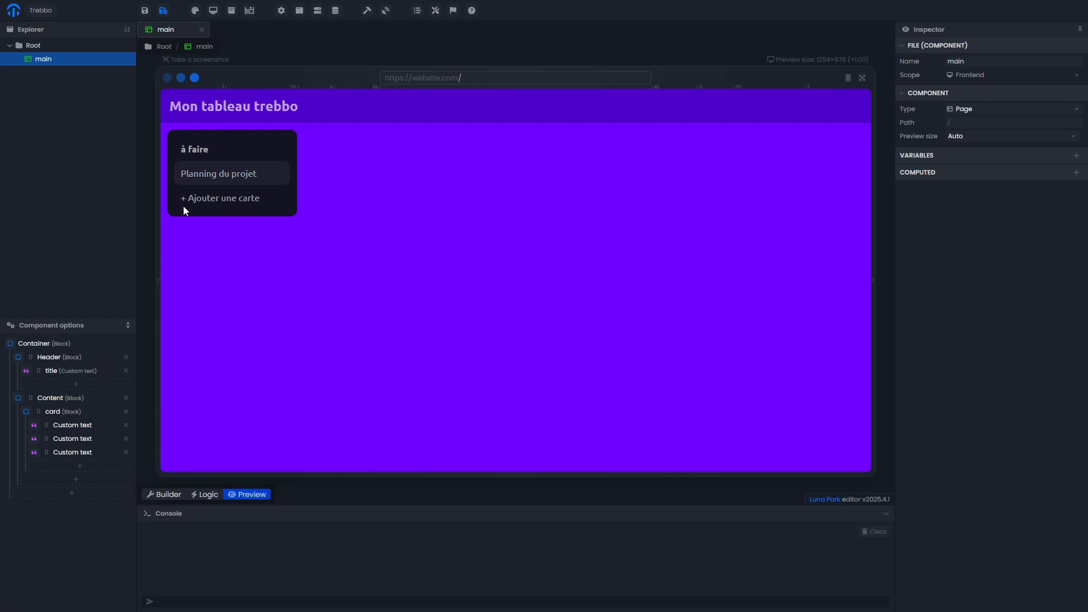
Wrap the card's third Custom text element in a Block and shorten its text to "Ajouter une carte".
left_click(86, 452)
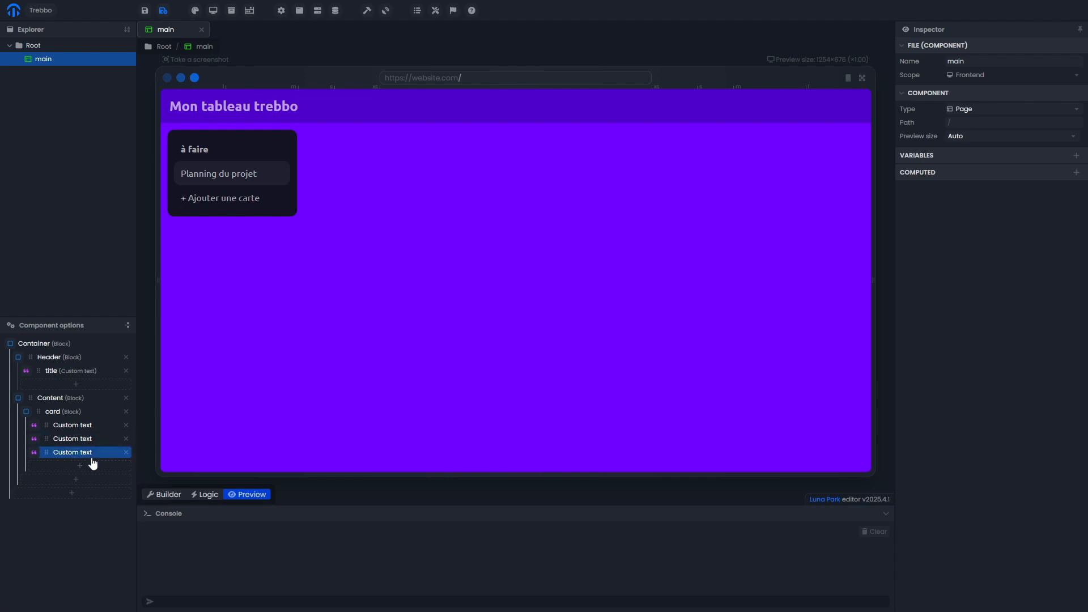
left_click(86, 453)
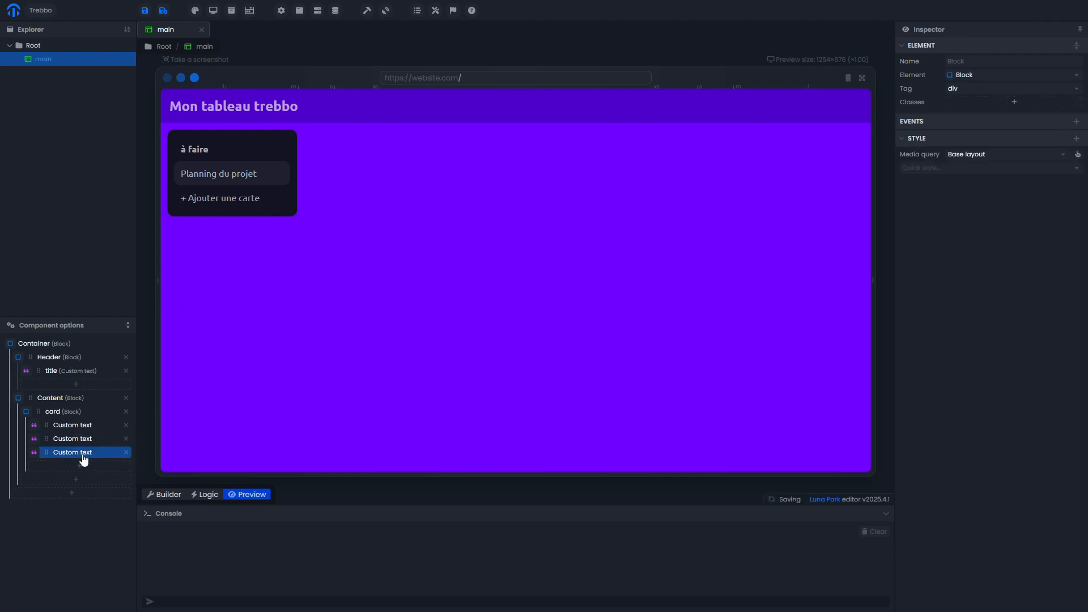
right_click(83, 454)
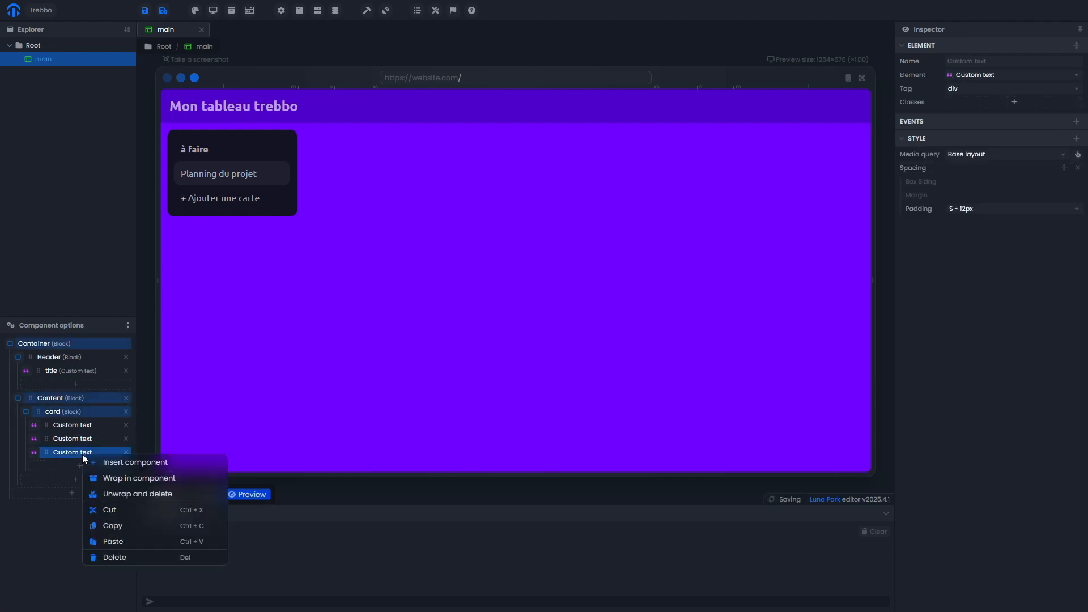
left_click(116, 481)
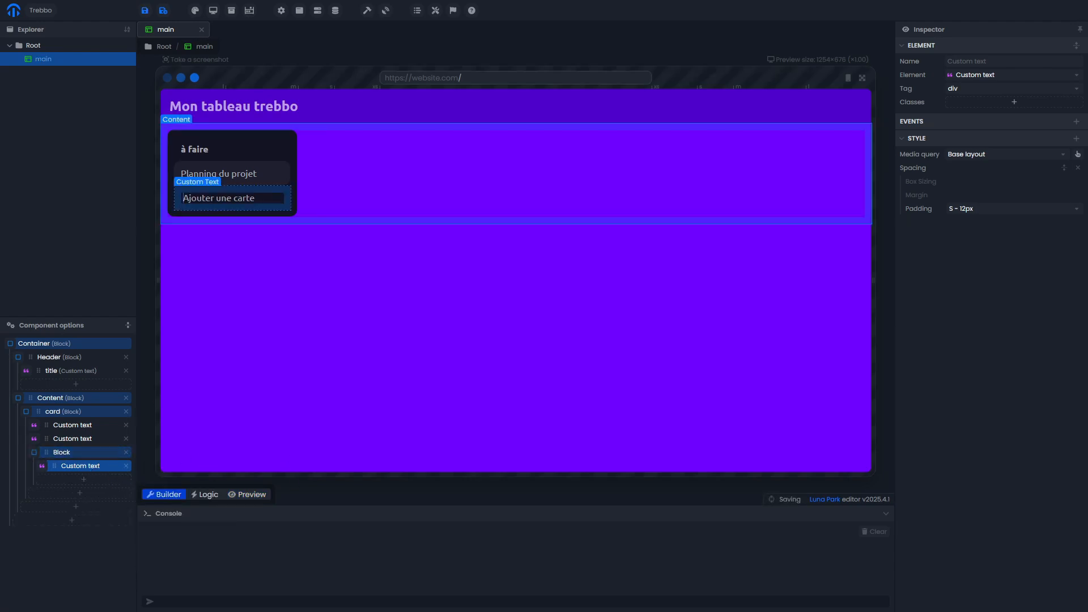
key("BackSpace")
key("Escape")
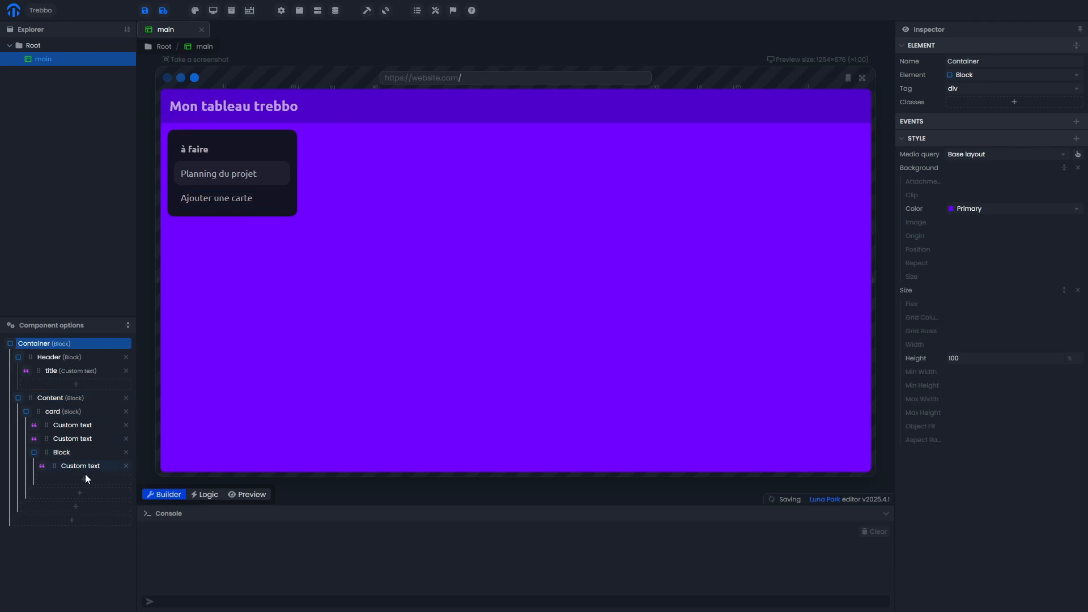
Insert an element above "Ajouter une carte" inside the wrapping Block and make it a UI Library Icon widget.
left_click(80, 481)
left_click_drag(54, 485, 57, 464)
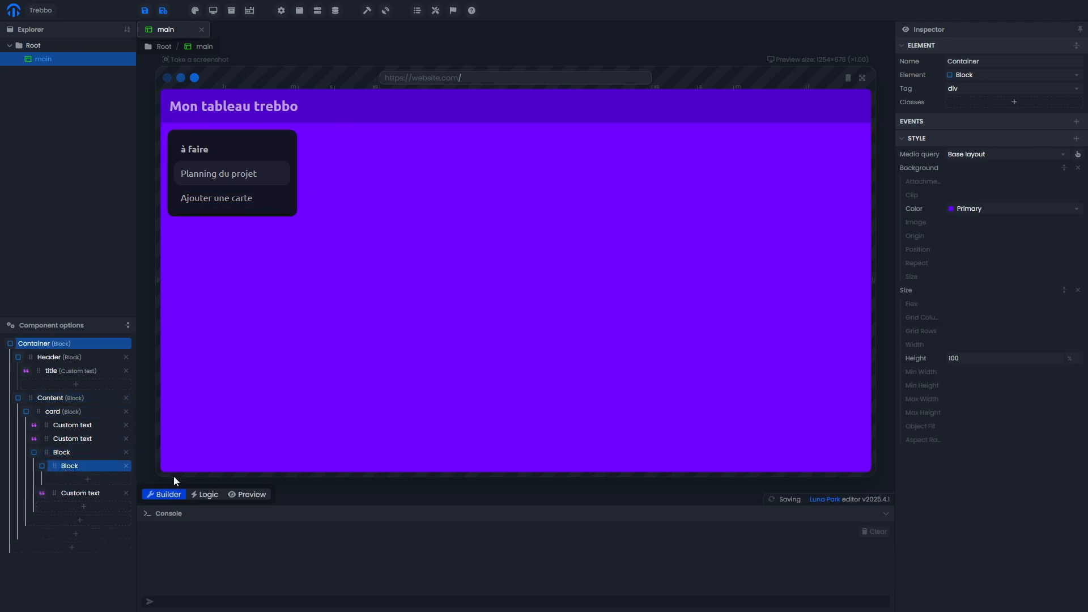
left_click(41, 467)
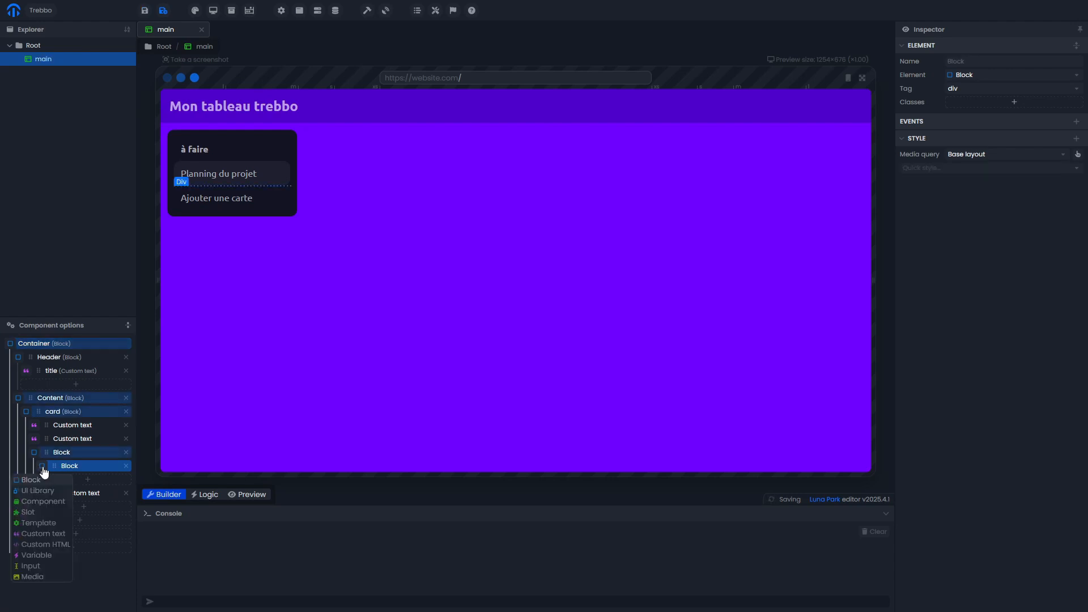
left_click(23, 490)
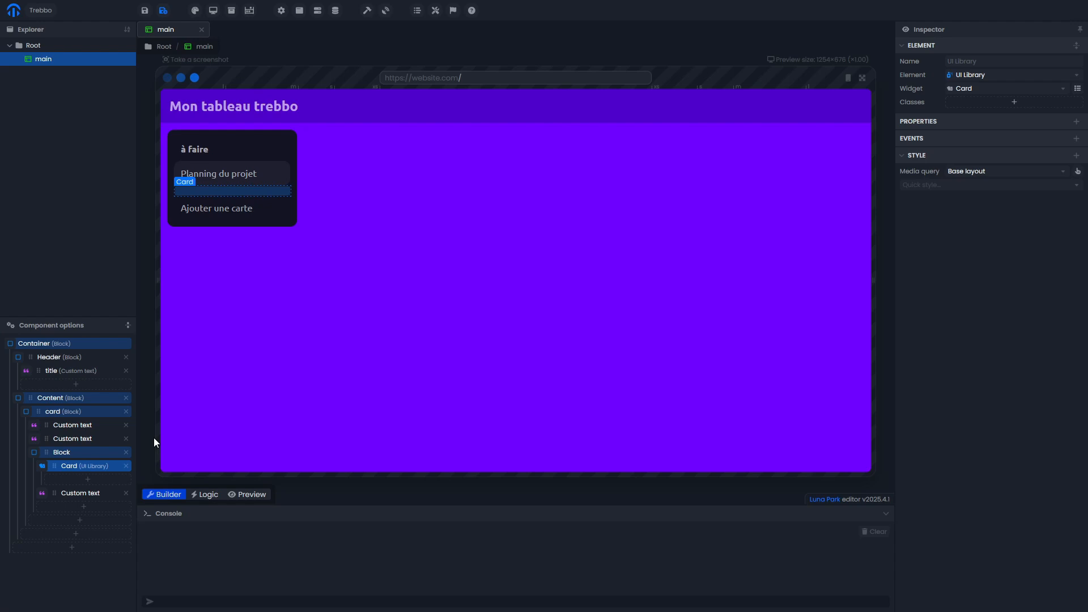
left_click(982, 89)
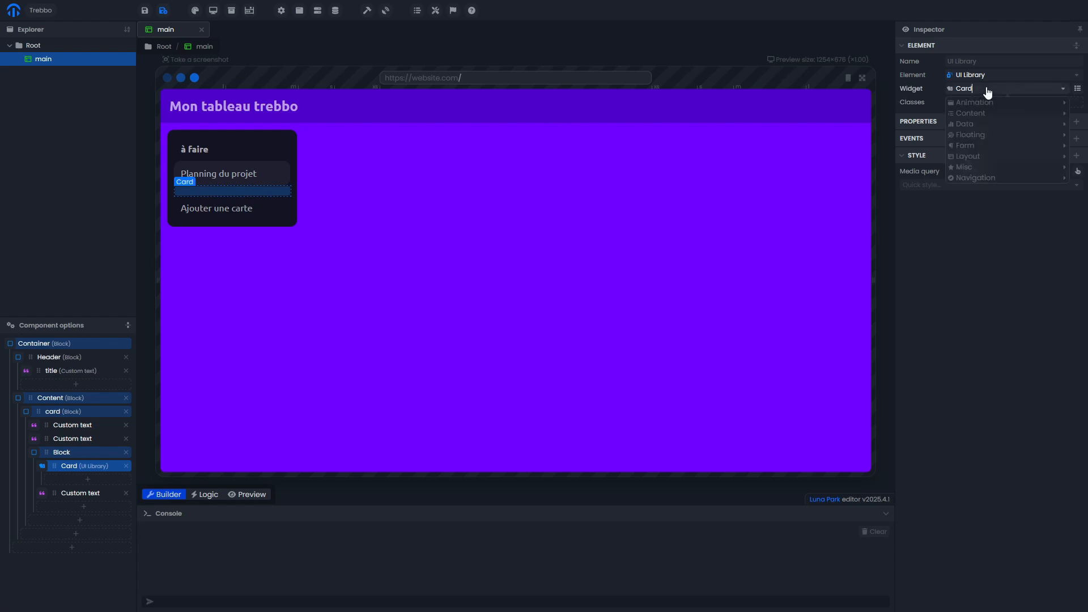
mouse_move(967, 146)
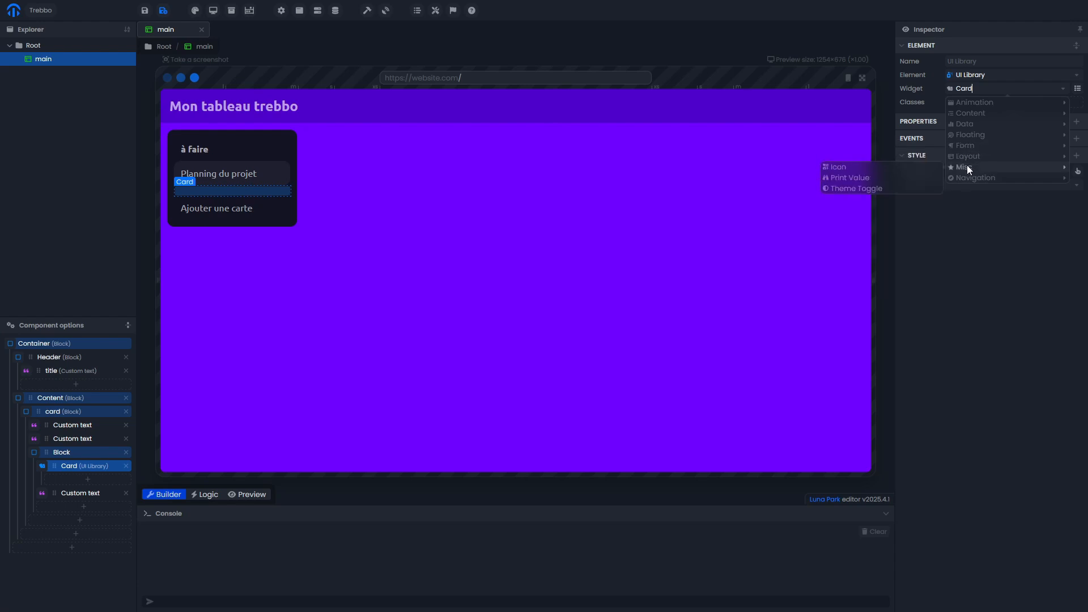
left_click(839, 167)
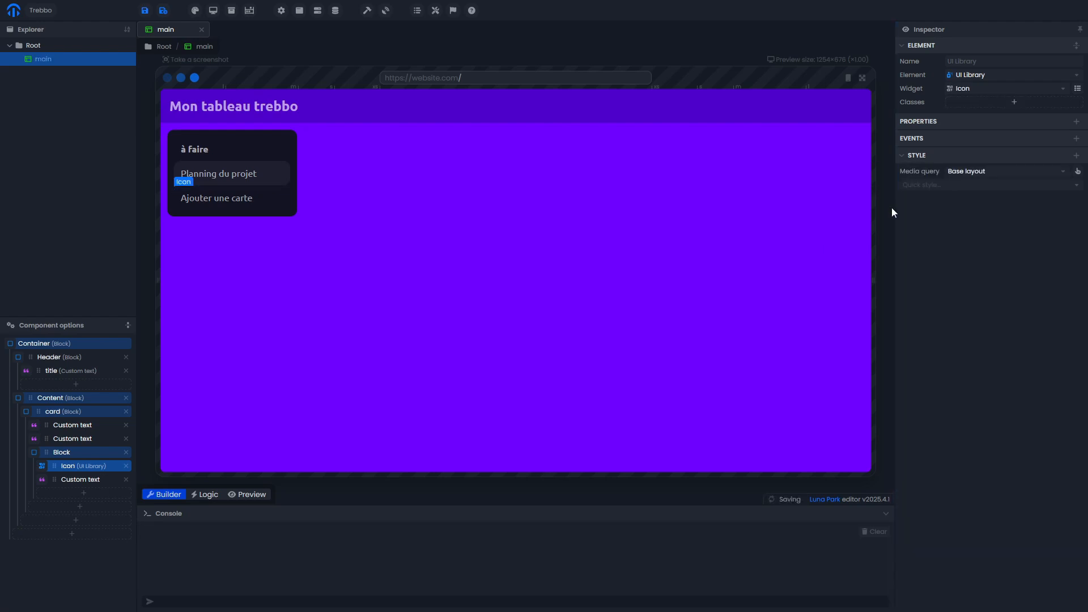
Add the Icon property to the Icon widget and choose the plus icon.
left_click(1077, 122)
left_click(1056, 136)
left_click(958, 136)
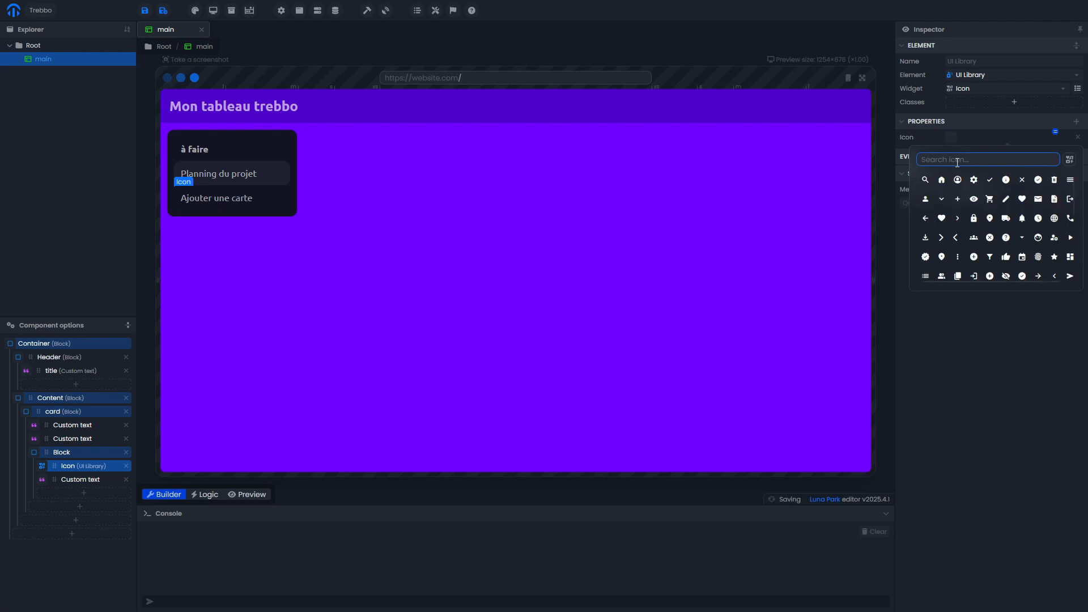
left_click(958, 203)
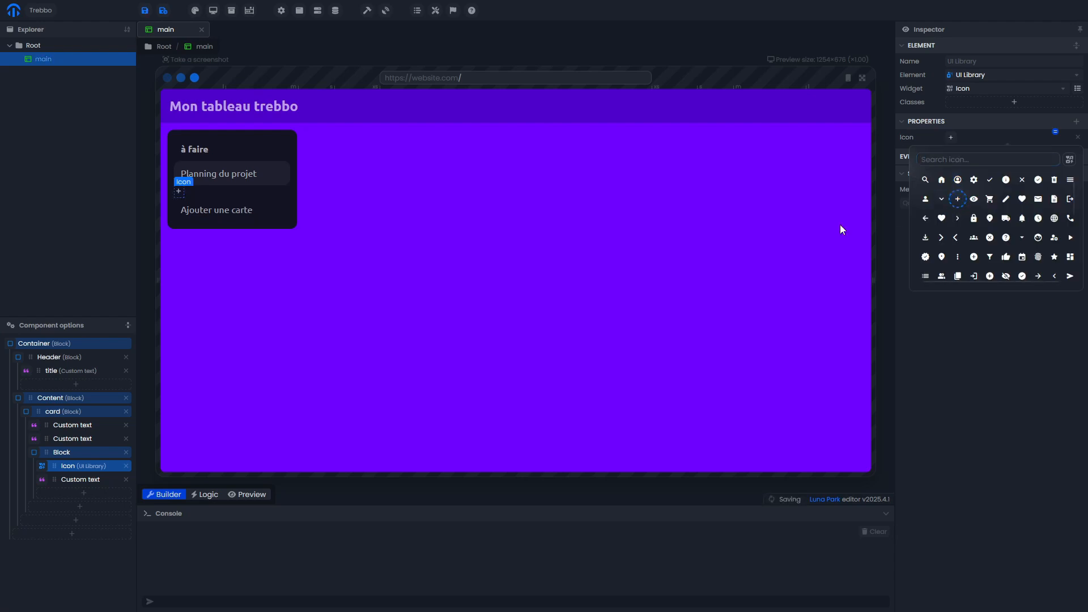
left_click(719, 260)
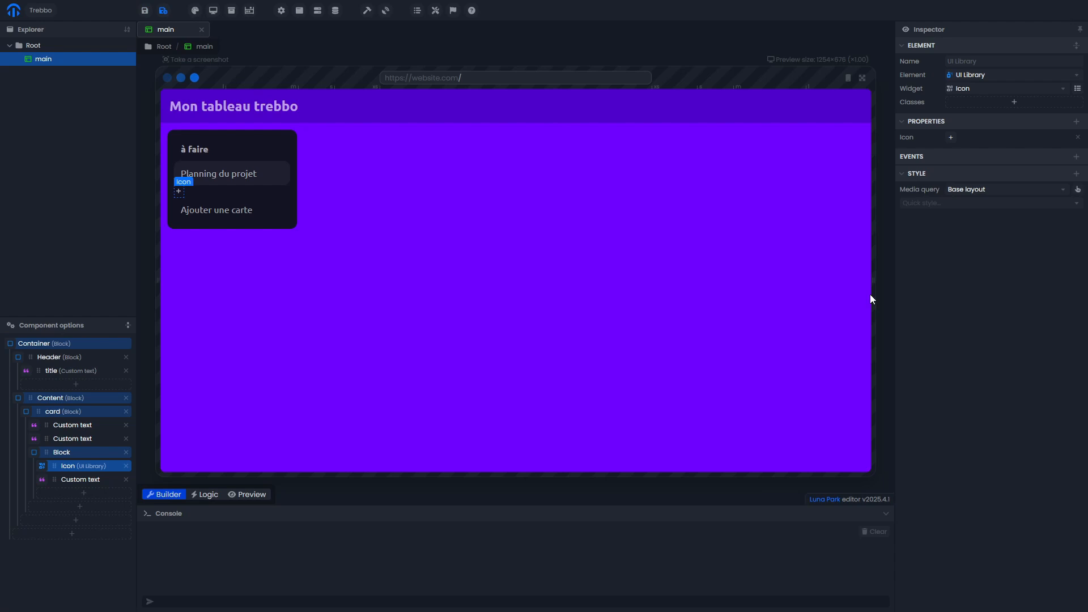
Add a Font style to the Icon widget and set its size to the theme value Font Xl - 1.5rem.
left_click(1076, 175)
left_click(1040, 232)
left_click(914, 271)
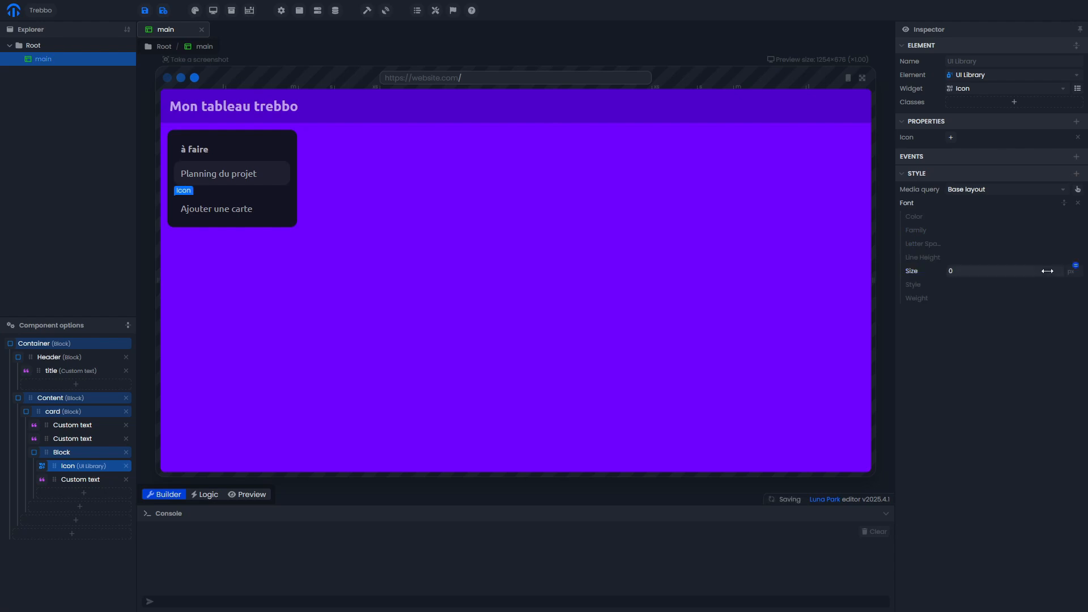
left_click(1065, 267)
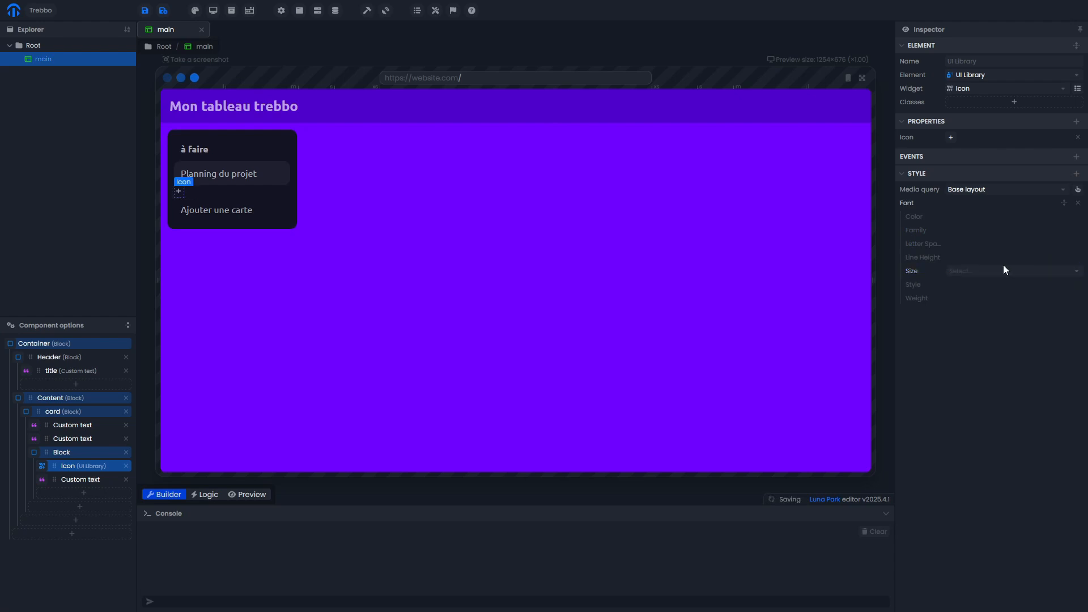
left_click(1003, 267)
left_click(990, 328)
left_click(989, 271)
left_click(989, 339)
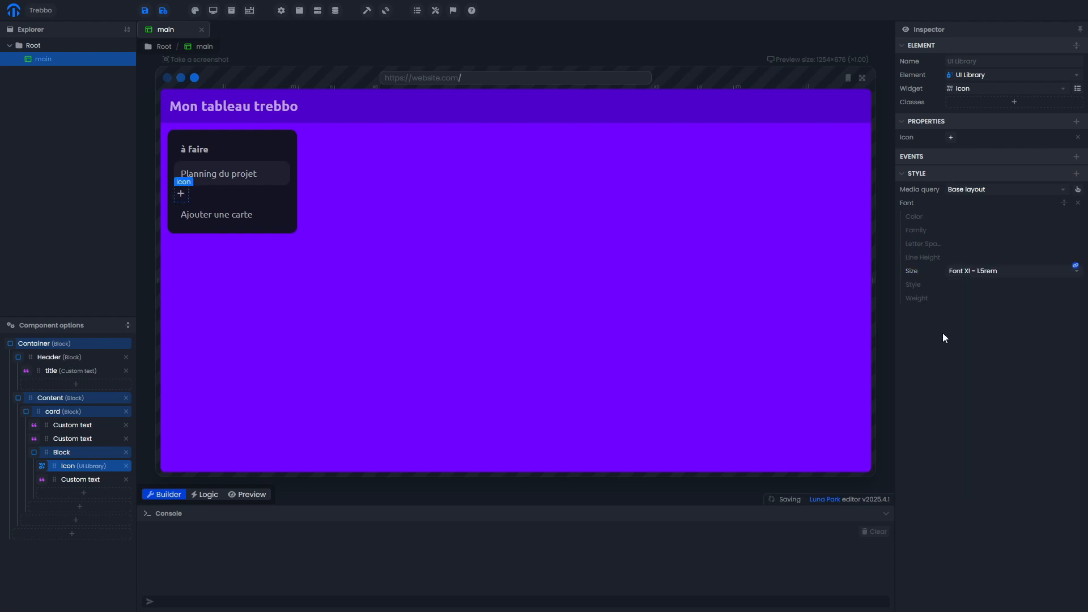
Add a Display style to the Block wrapping the icon and text, using flex display with items aligned to the center.
left_click(86, 454)
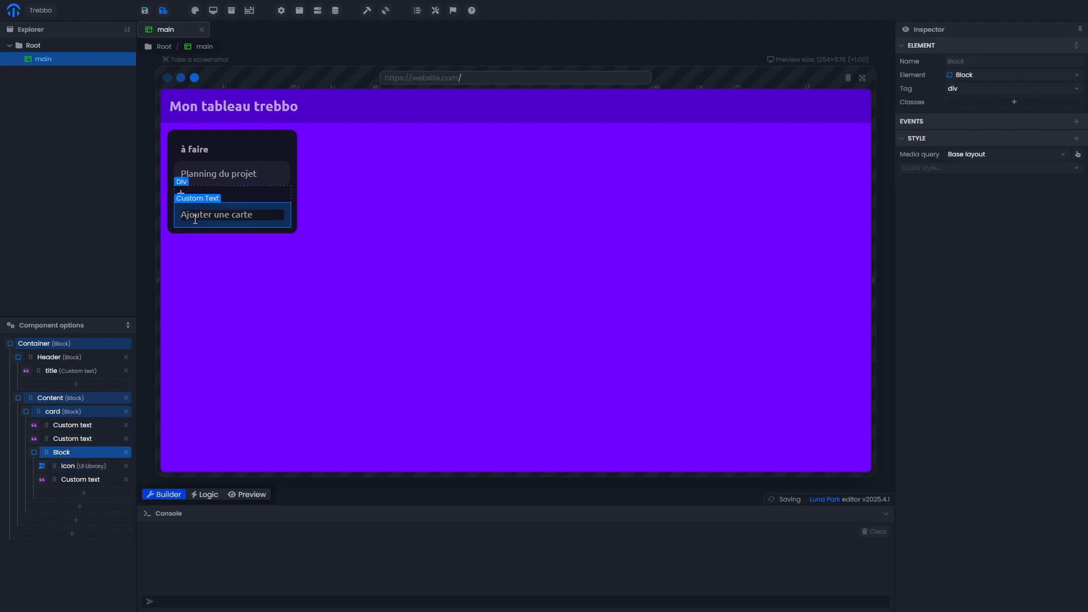
left_click(1076, 139)
left_click(1068, 166)
left_click(918, 183)
left_click(1026, 181)
left_click(936, 237)
left_click(1032, 236)
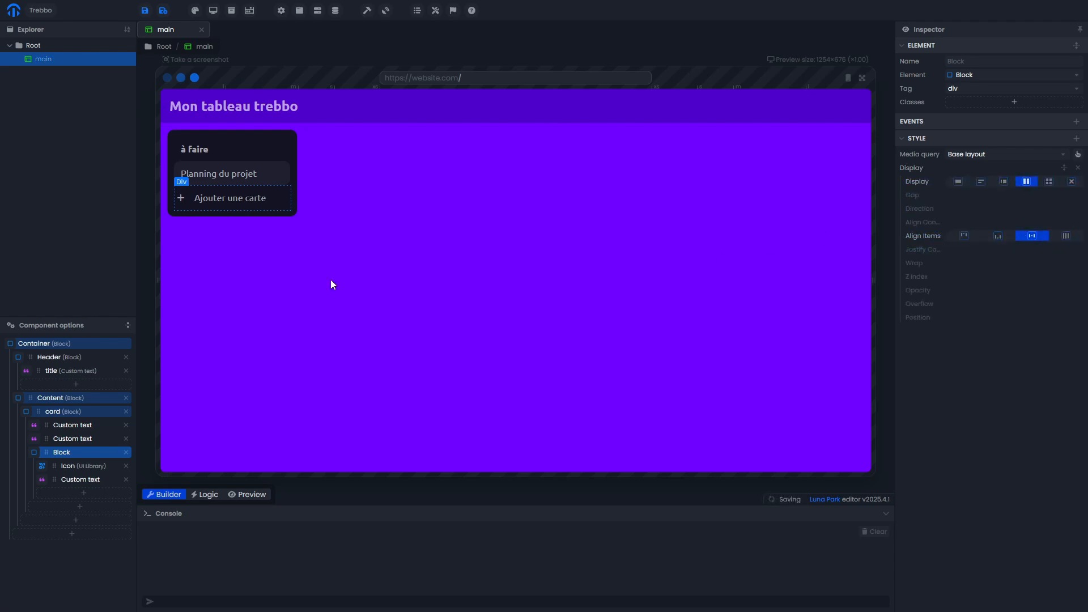
left_click(387, 367)
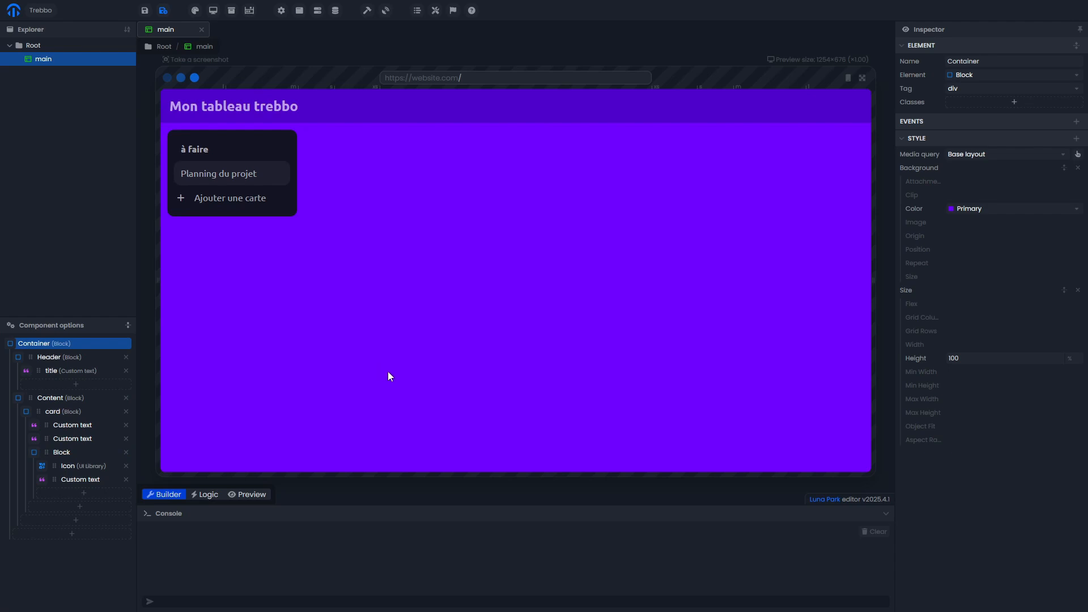
Duplicate the card block with all its children inside the Content block.
left_click(94, 416)
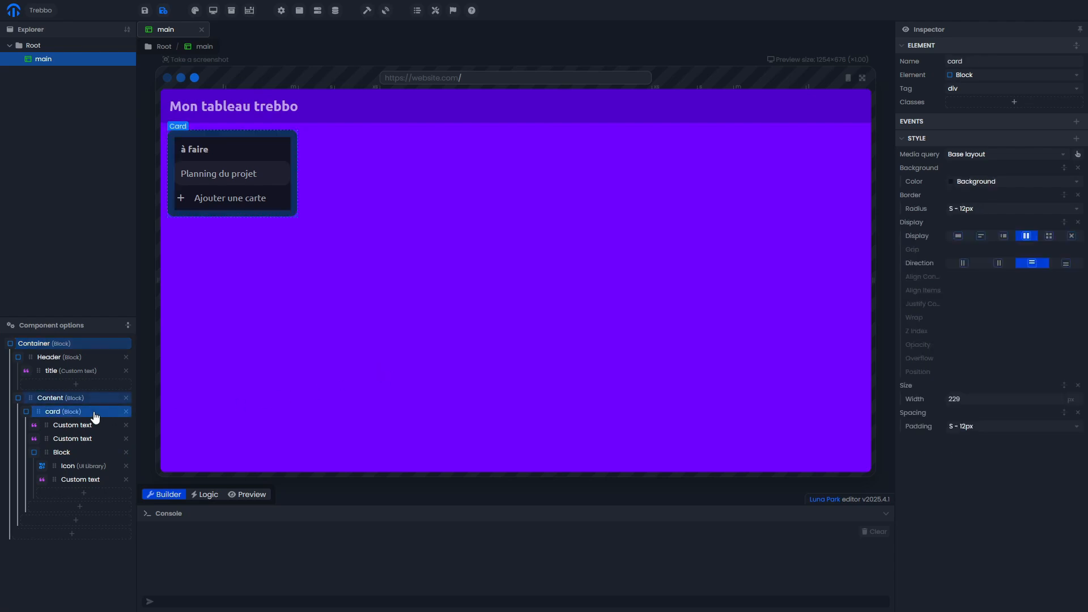
left_click(85, 400)
key("ctrl+v")
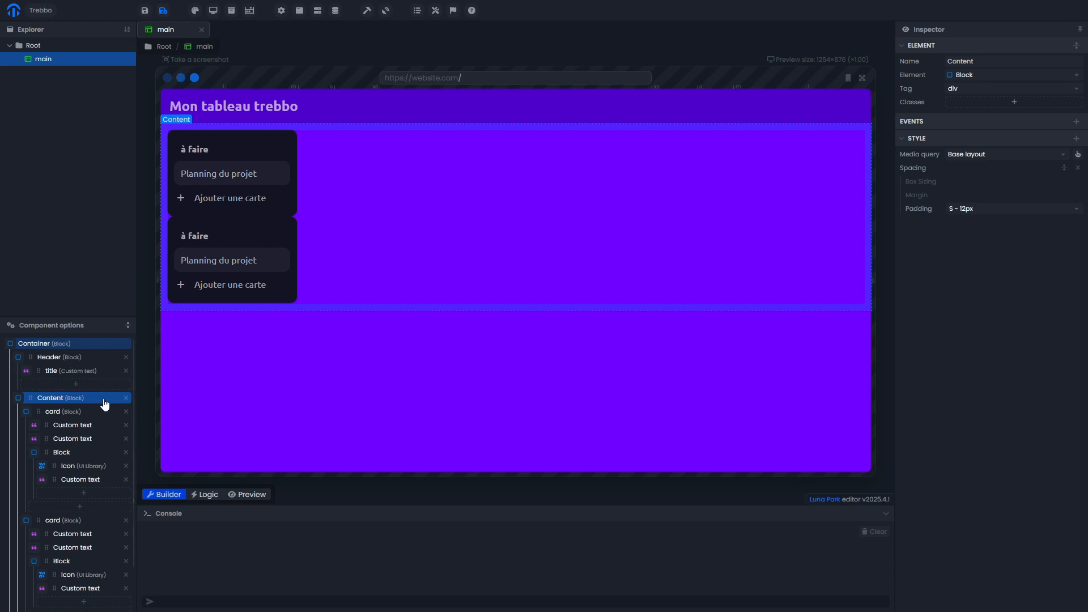
Add a Display style to the Content block, using flex display with a gap between the two cards.
left_click(1077, 139)
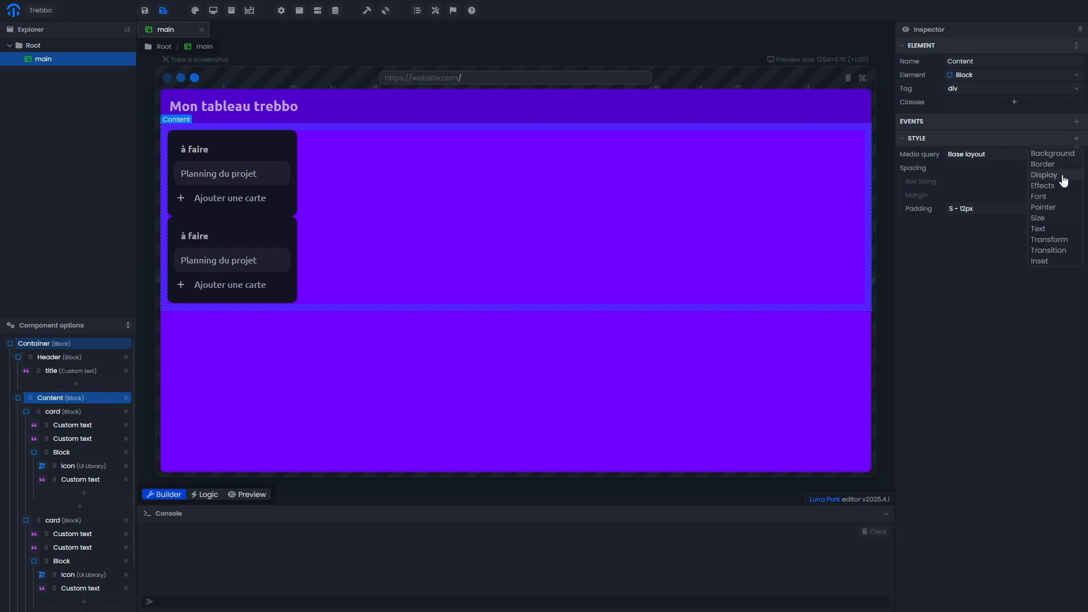
left_click(1063, 177)
left_click(1027, 181)
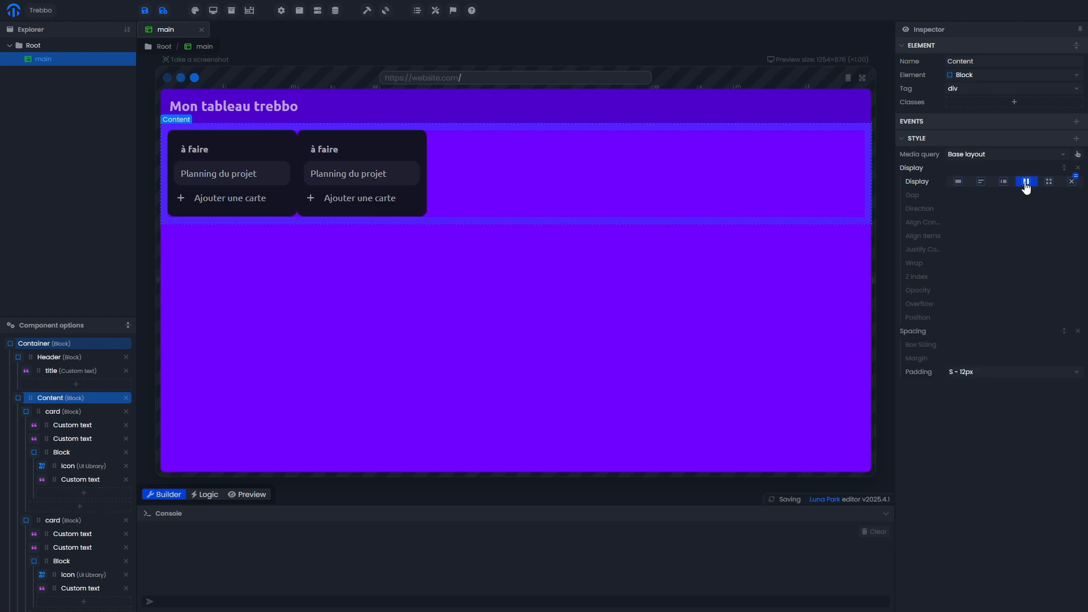
left_click(928, 198)
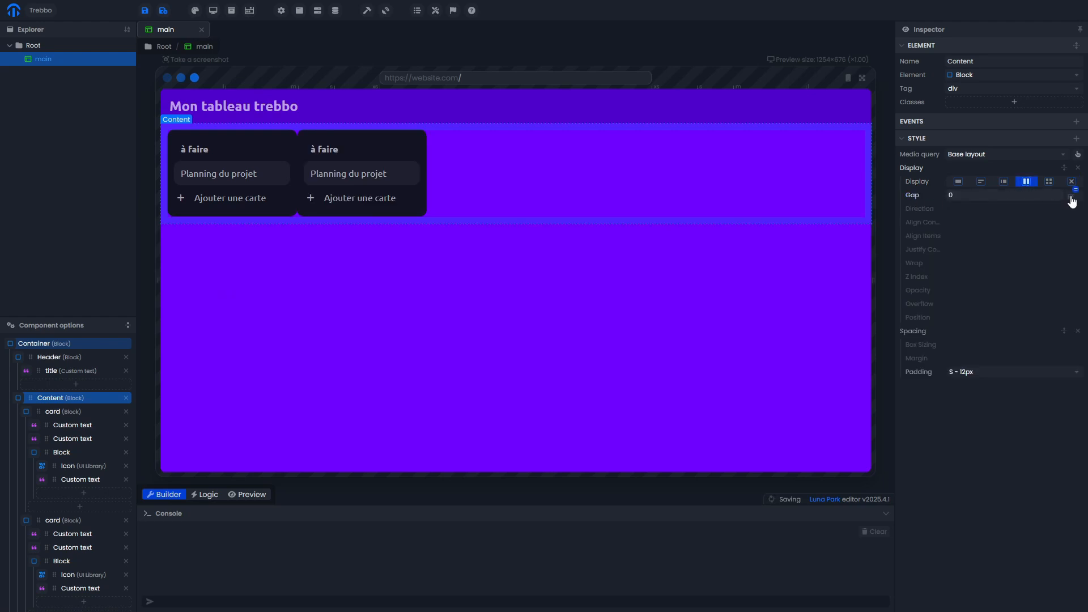
Change the duplicated card's title to "En cours" and its task text to "Tuto Luna Park".
double_click(328, 149)
type("En cours")
left_click(350, 174)
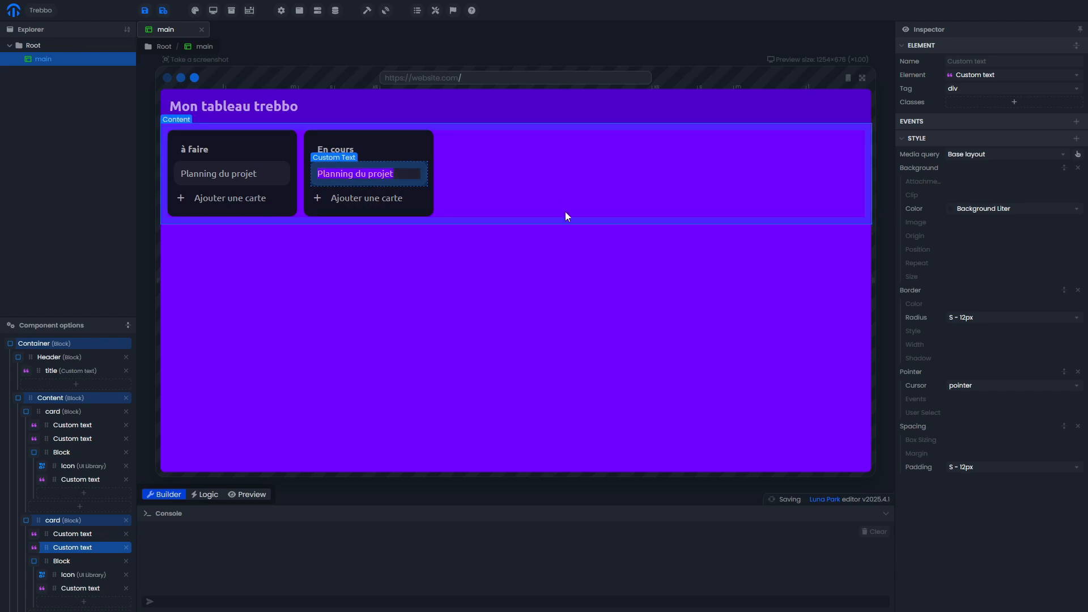
type("Tuto Luna Park")
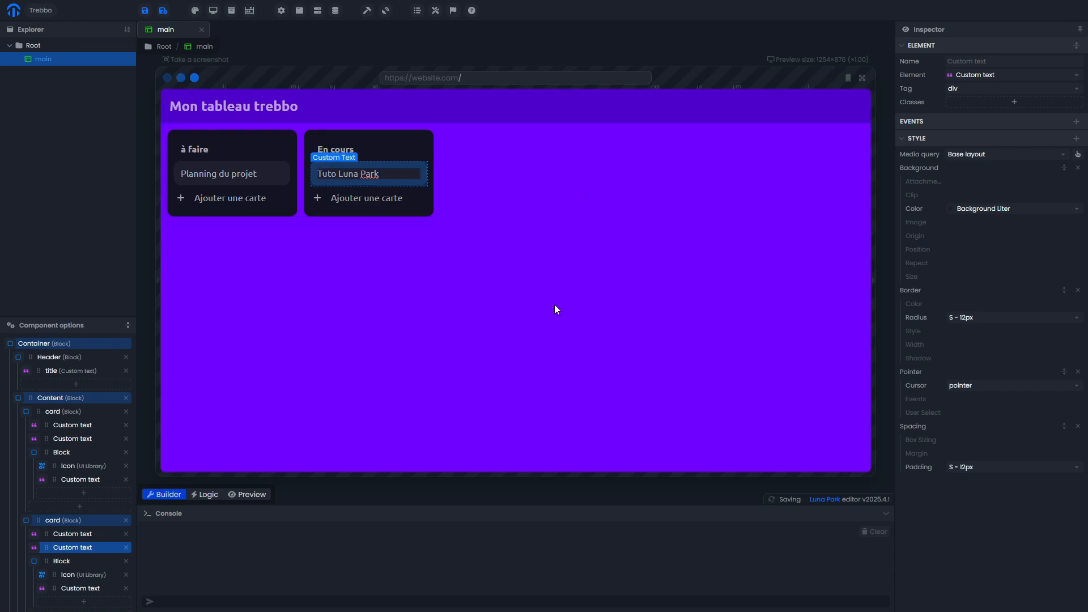
left_click(575, 359)
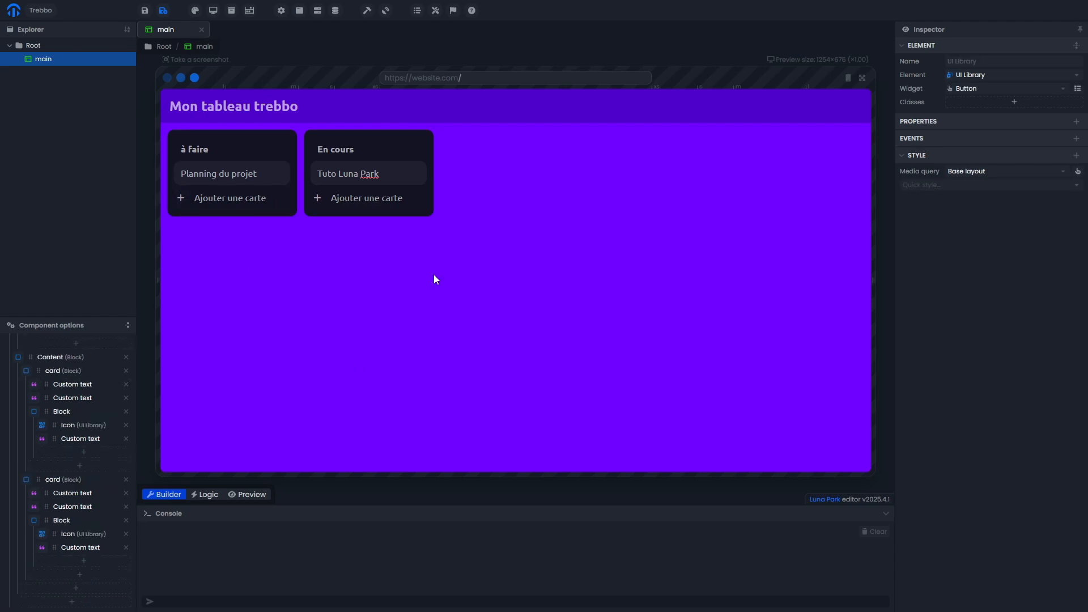
Add a UI Library element after the two cards in the Content block and set its widget to Button.
left_click(71, 590)
left_click(27, 590)
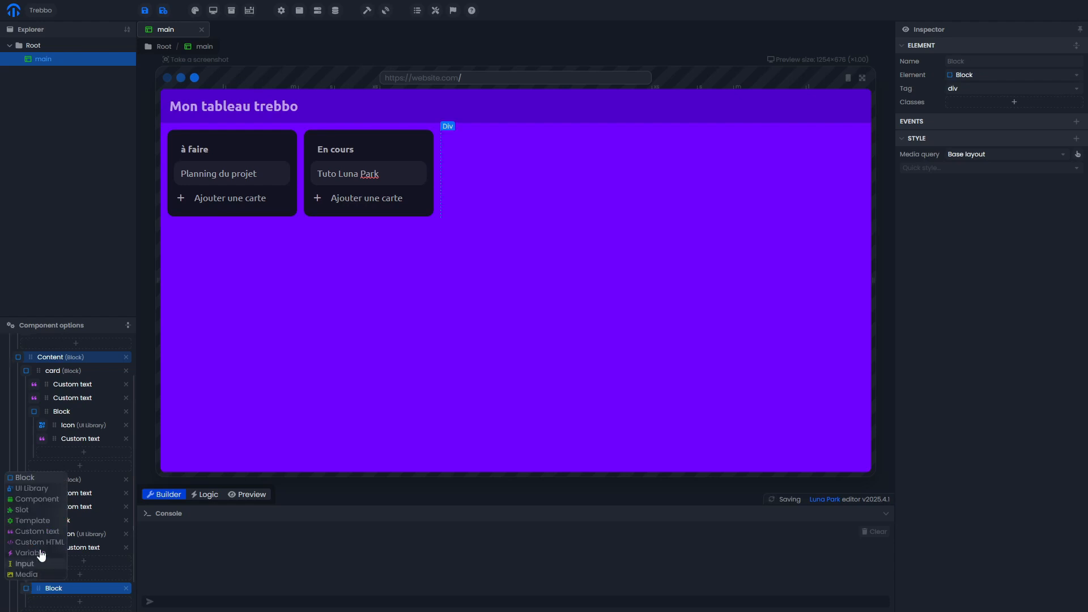
left_click(38, 491)
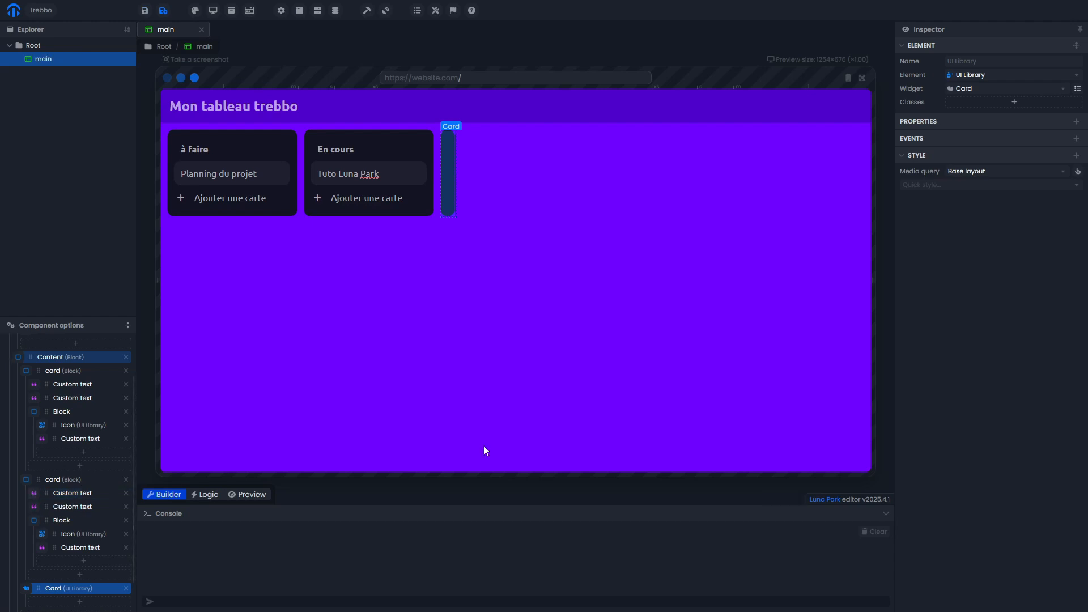
left_click(987, 90)
mouse_move(974, 124)
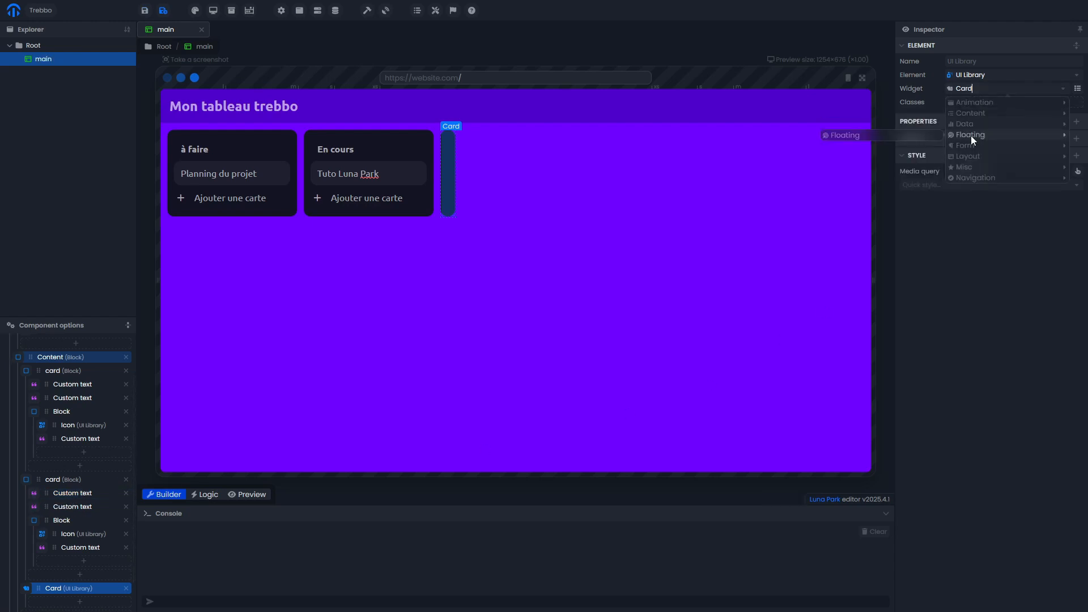
mouse_move(973, 146)
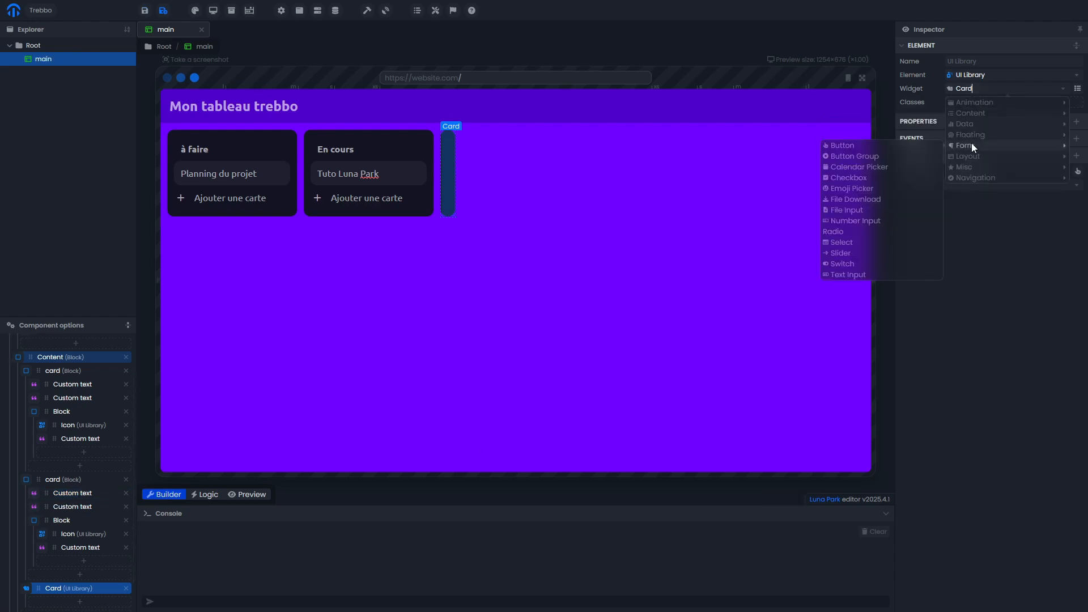
left_click(890, 147)
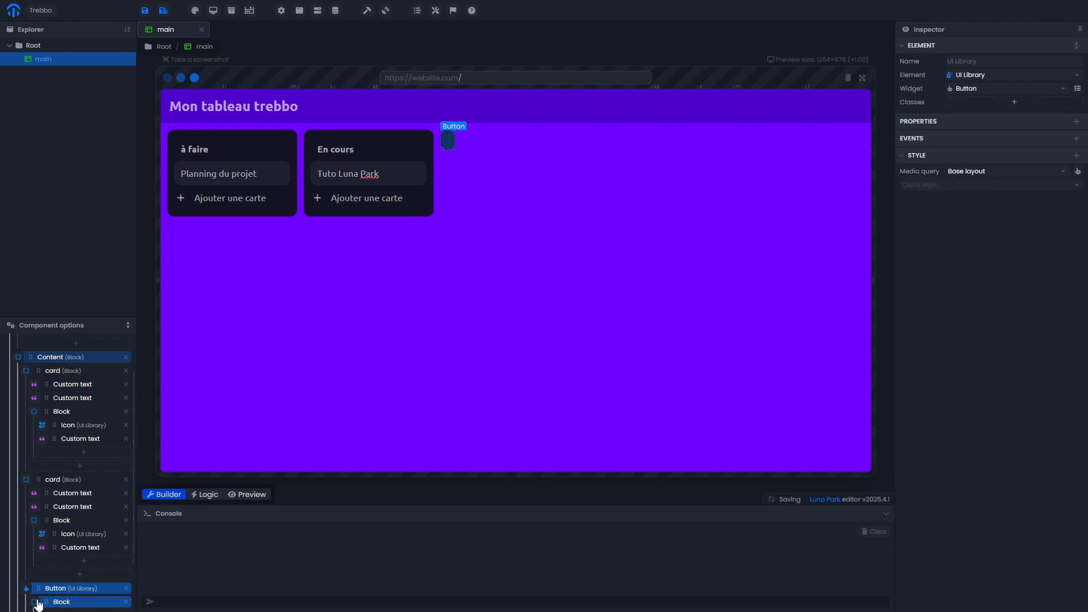
Add a Custom text element inside the Button widget with the text "Ajouter une liste".
left_click(42, 602)
left_click(56, 546)
type("Ajo")
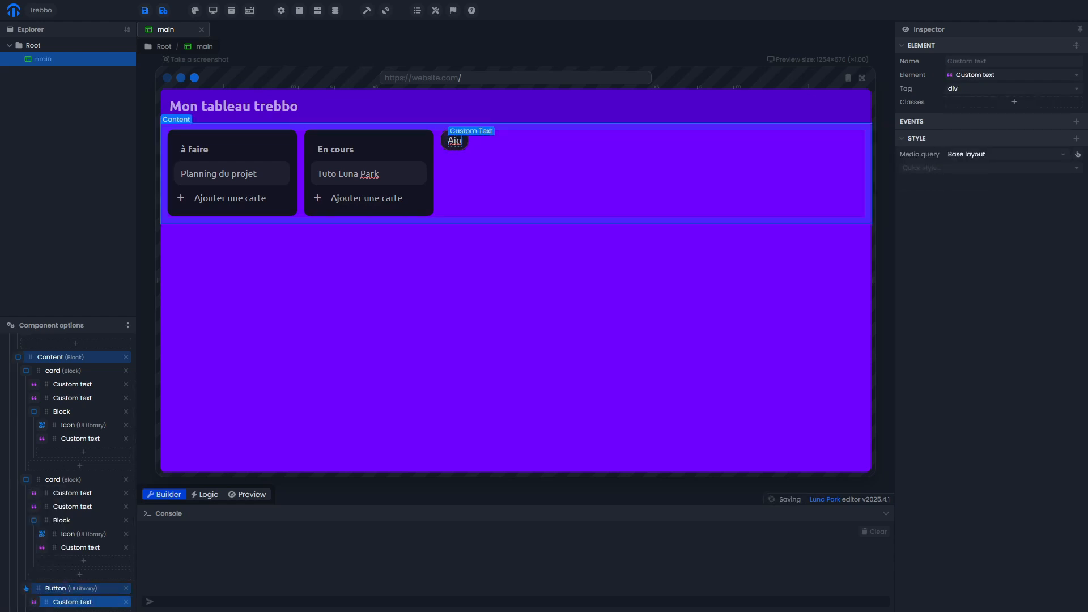
type("uter une liste")
left_click(482, 329)
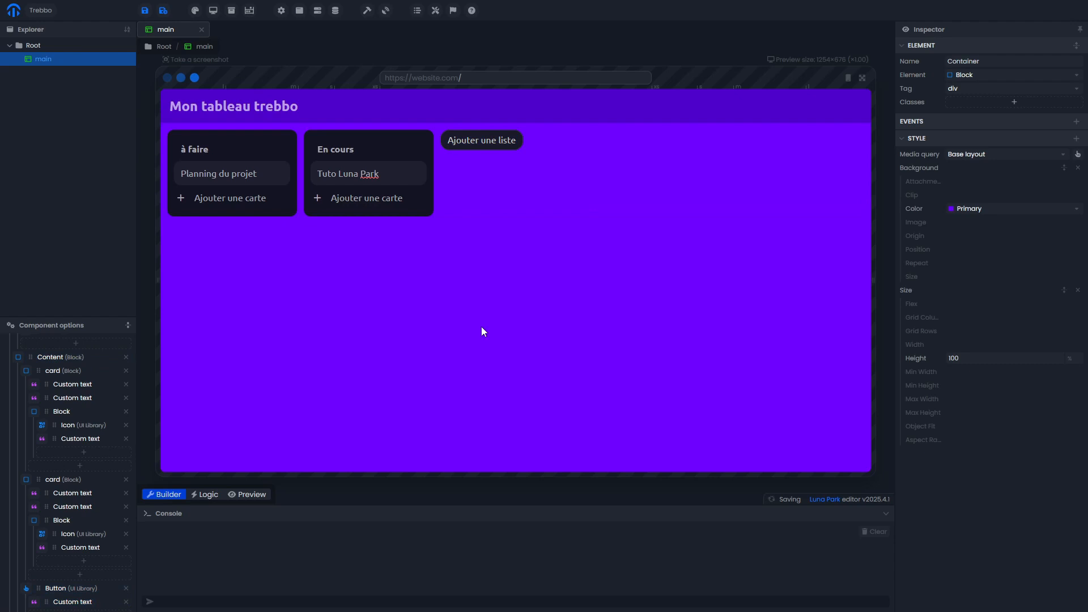
Preview the finished board and look through its component structure.
left_click(247, 494)
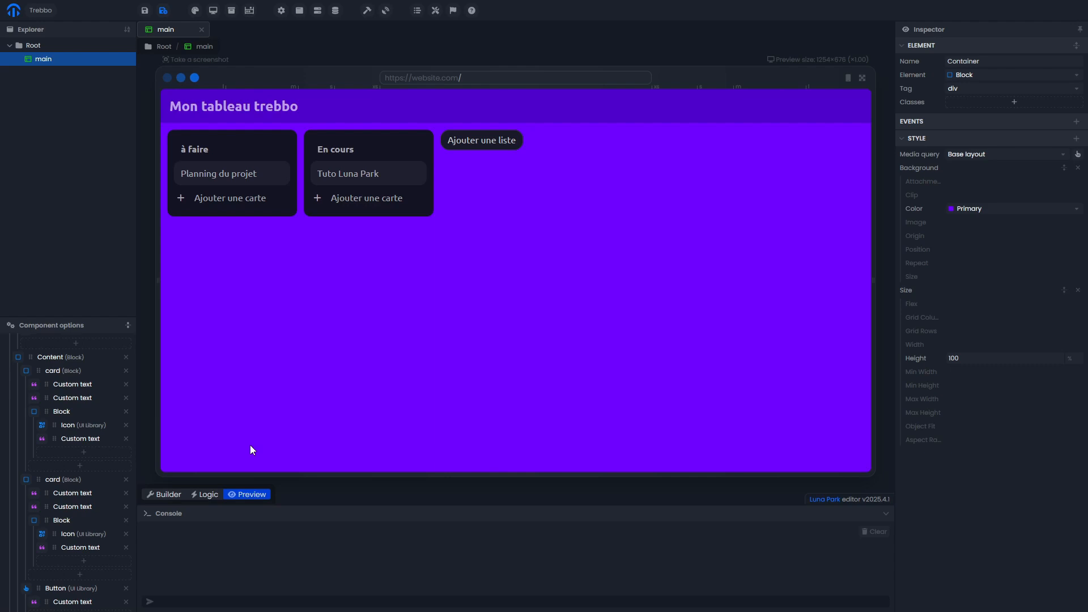
scroll(80, 487, "up", 1)
scroll(80, 499, "down", 2)
scroll(80, 500, "up", 3)
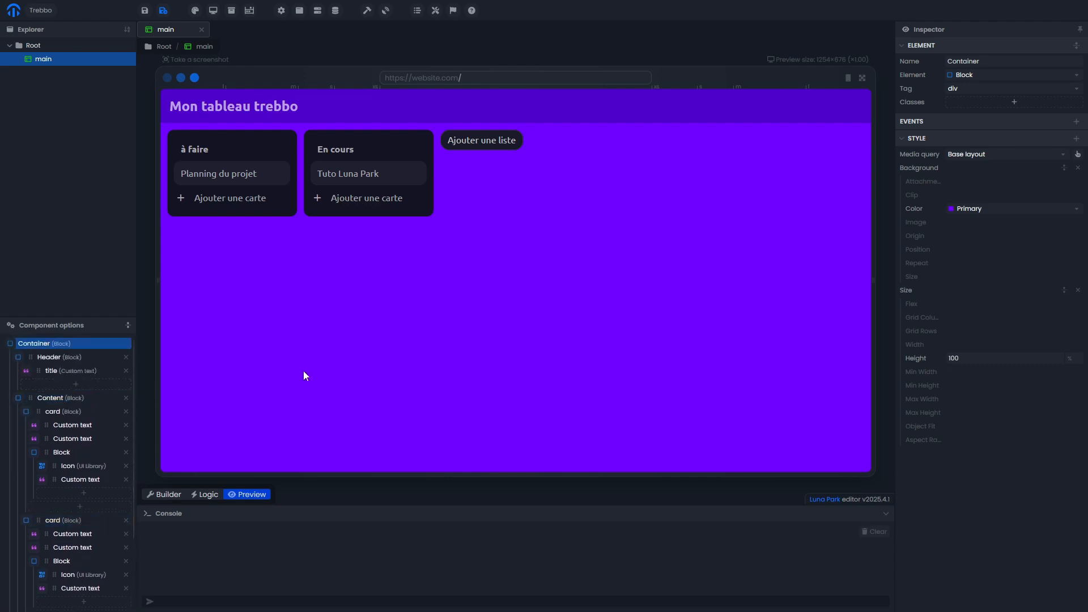
scroll(79, 527, "down", 3)
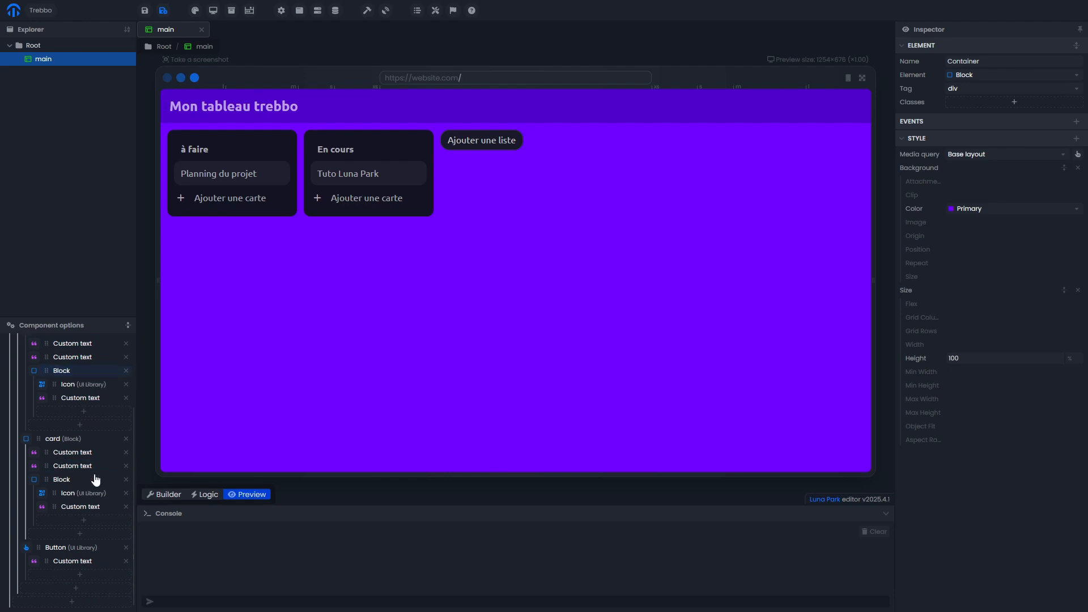